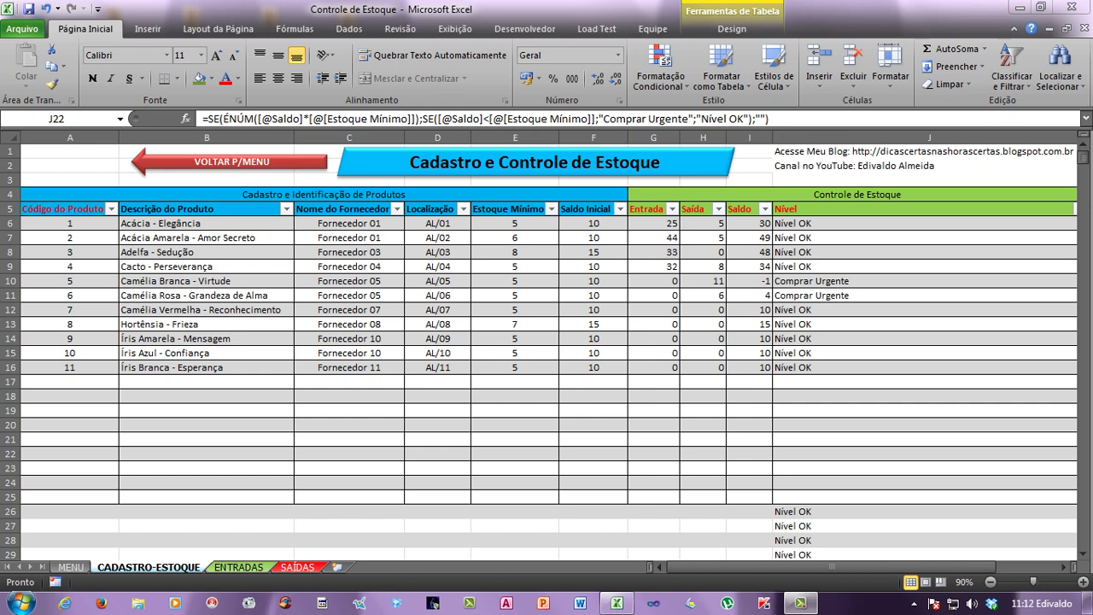
Move the Controle de Estoque Tutorial 8 video file to the end of the third desktop icon row.
click(1016, 7)
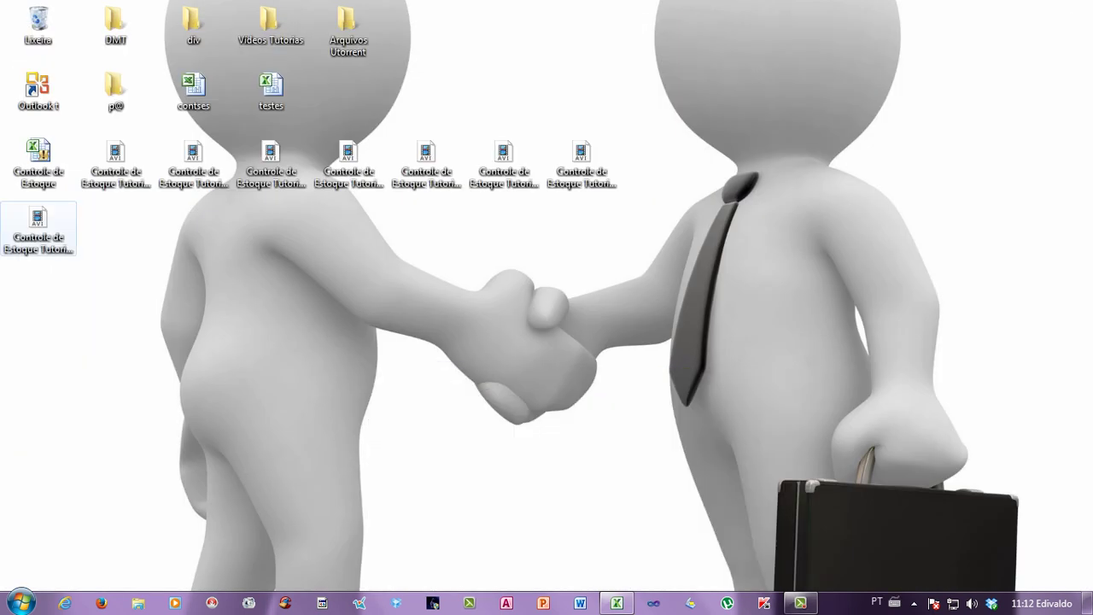
click(38, 226)
drag(38, 227, 659, 171)
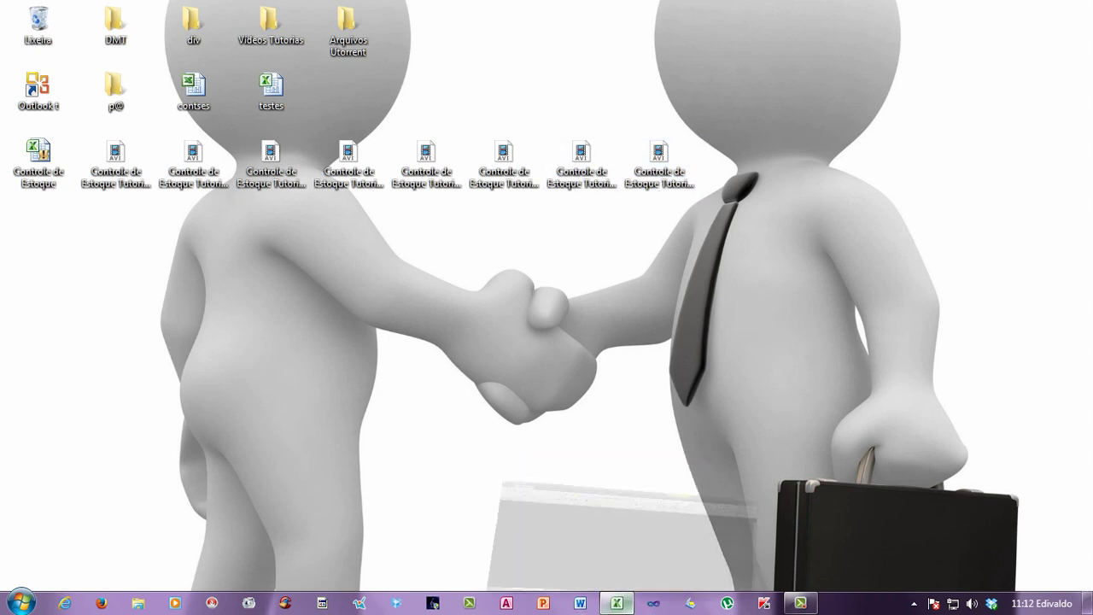
Back in the workbook, select column J from row 26 to the sheet's end and clear the stray Nível OK values.
click(617, 603)
click(853, 511)
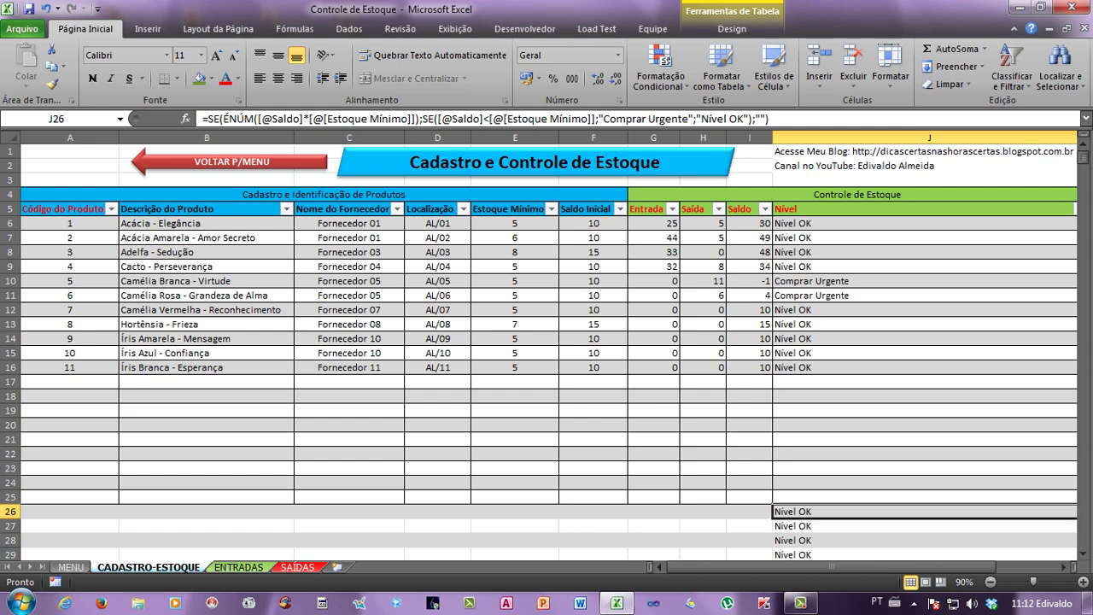
scroll(539, 351, down, 1)
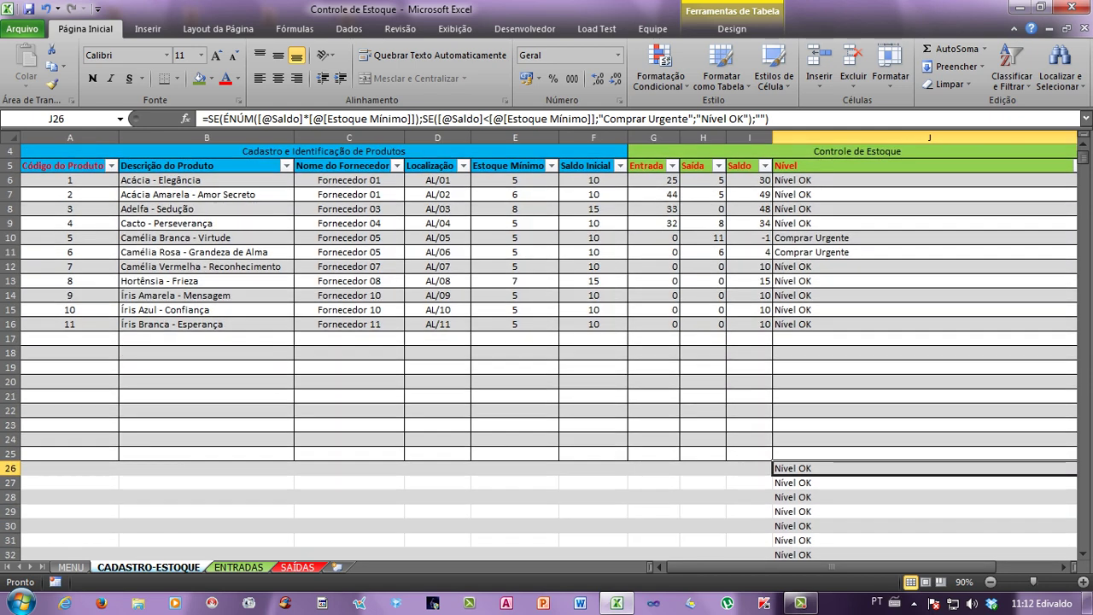
key(ctrl+shift+Down)
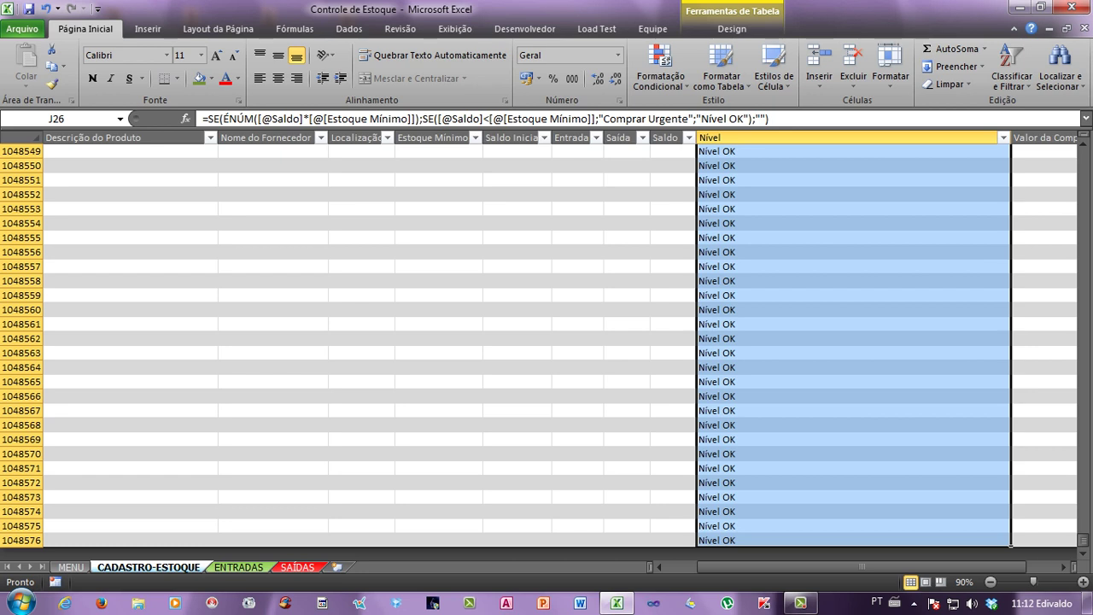
key(ctrl+BackSpace)
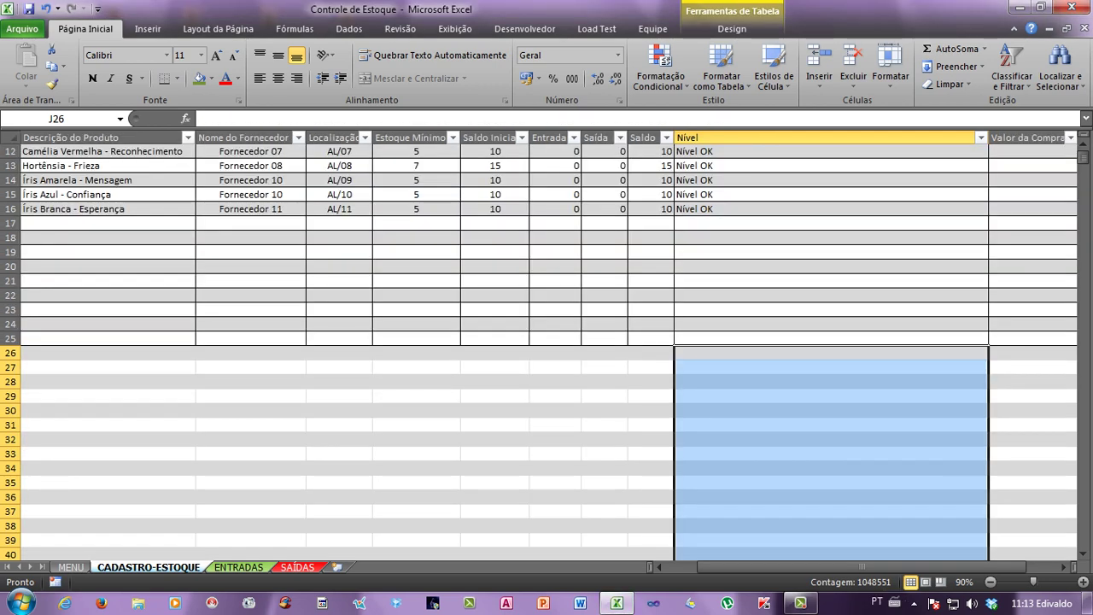
Confirm the column J cells below the table are empty, then inspect the first empty row's Nível formula.
click(831, 353)
click(832, 439)
click(832, 367)
click(831, 395)
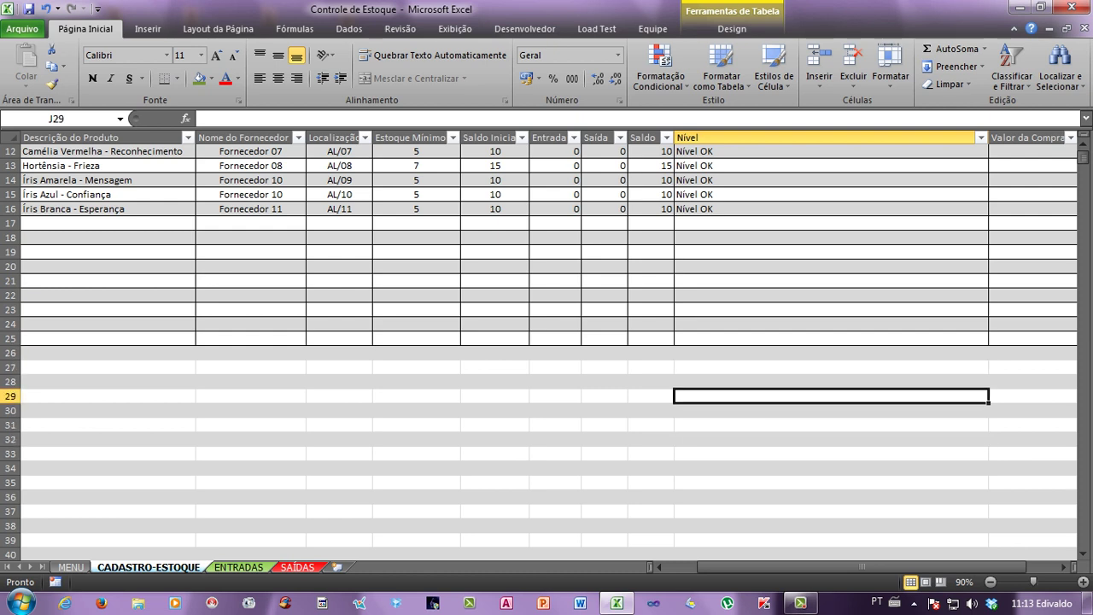
click(832, 352)
click(832, 395)
click(831, 353)
scroll(832, 352, up, 3)
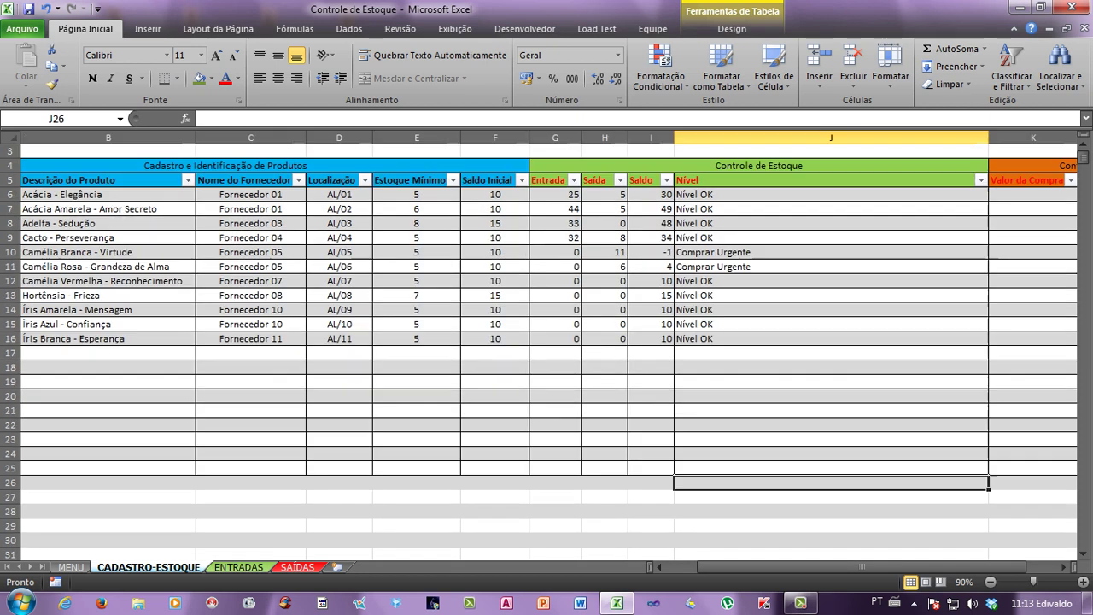
scroll(546, 350, up, 1)
click(831, 381)
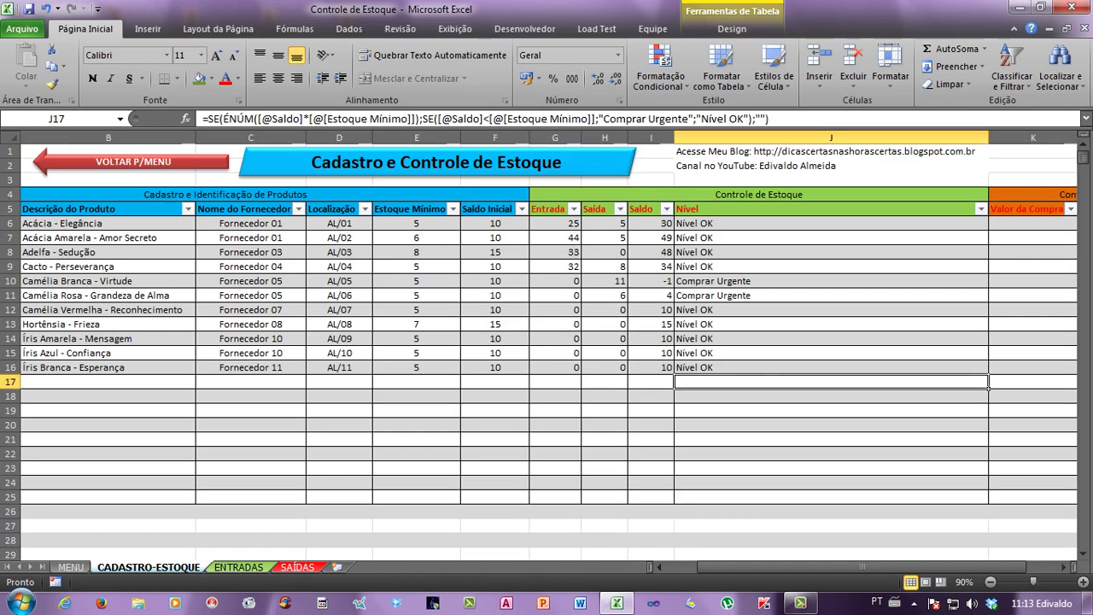
Narrow column J and check its Nível formulas and Comprar Urgente results.
click(831, 496)
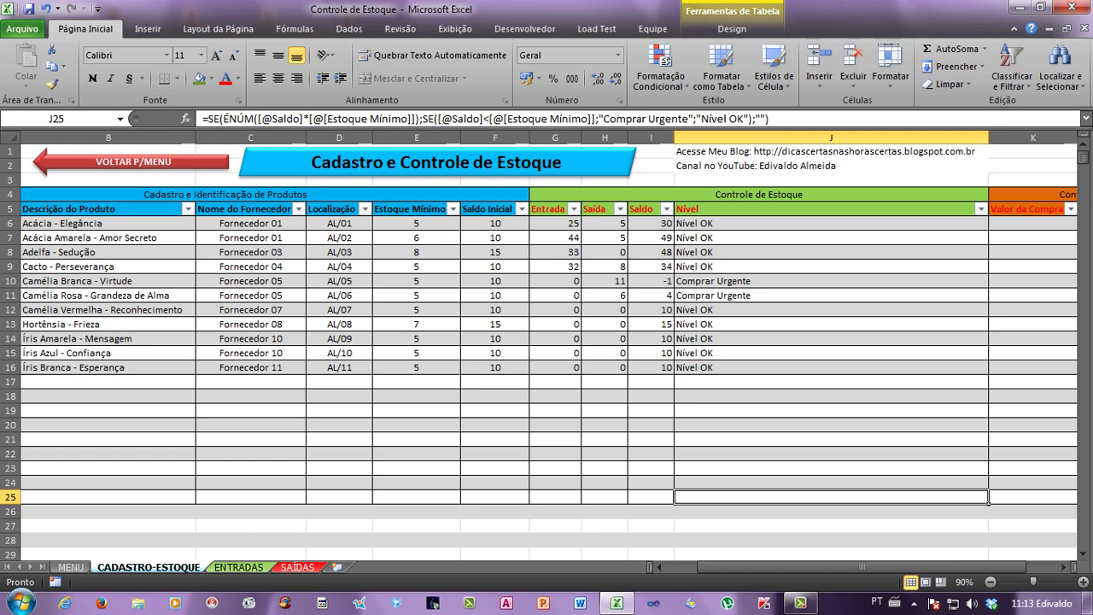
drag(988, 137, 756, 137)
click(716, 281)
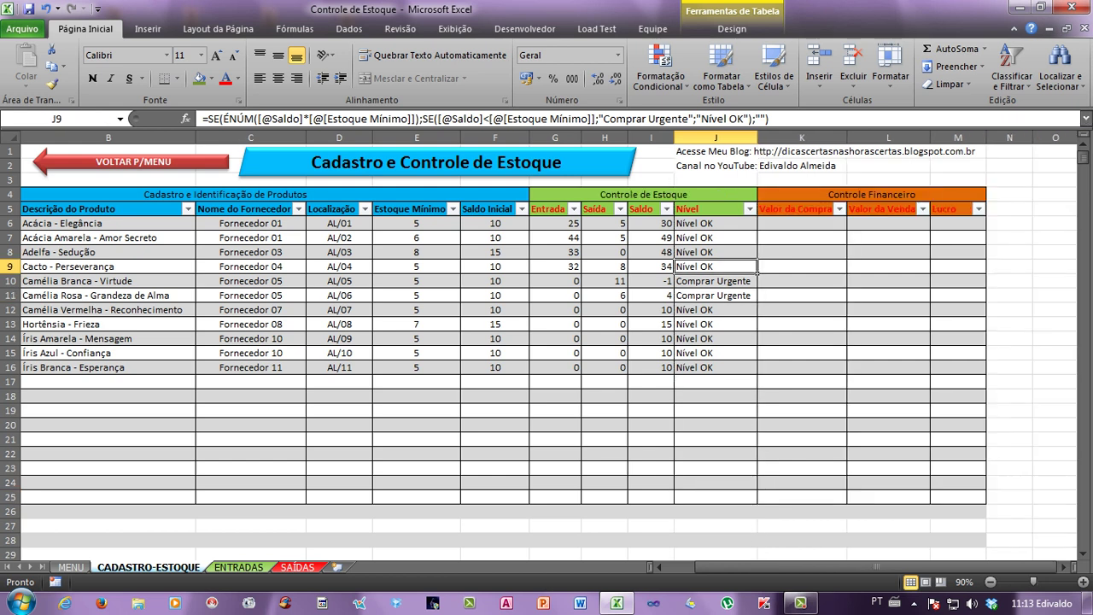
click(715, 208)
click(715, 237)
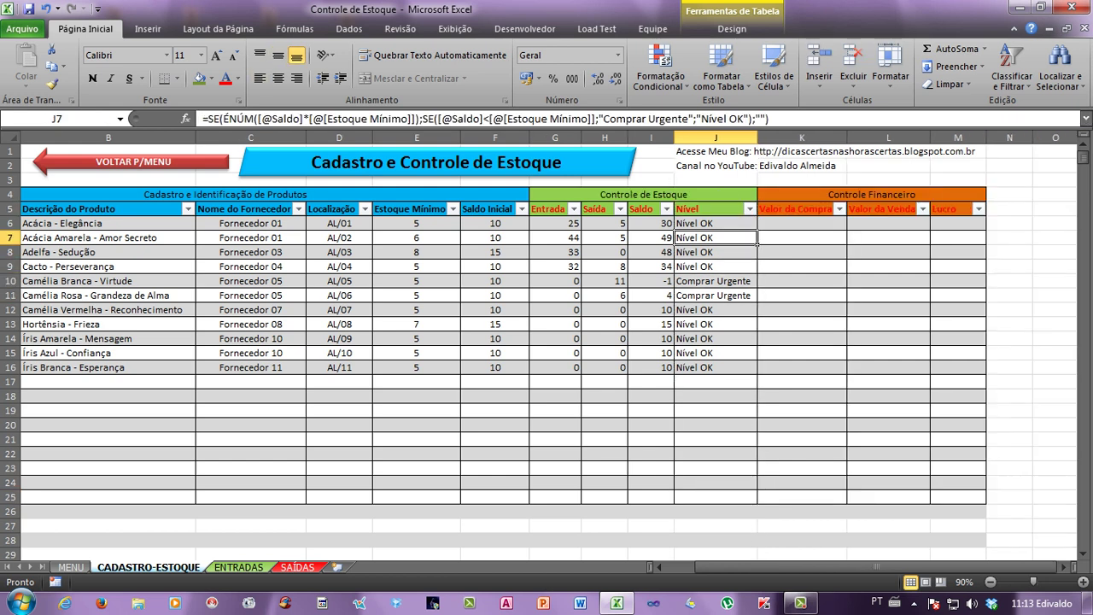
Select the Estoque Mínimo values down to row 17 and zoom out to 80% to see the whole table.
click(457, 226)
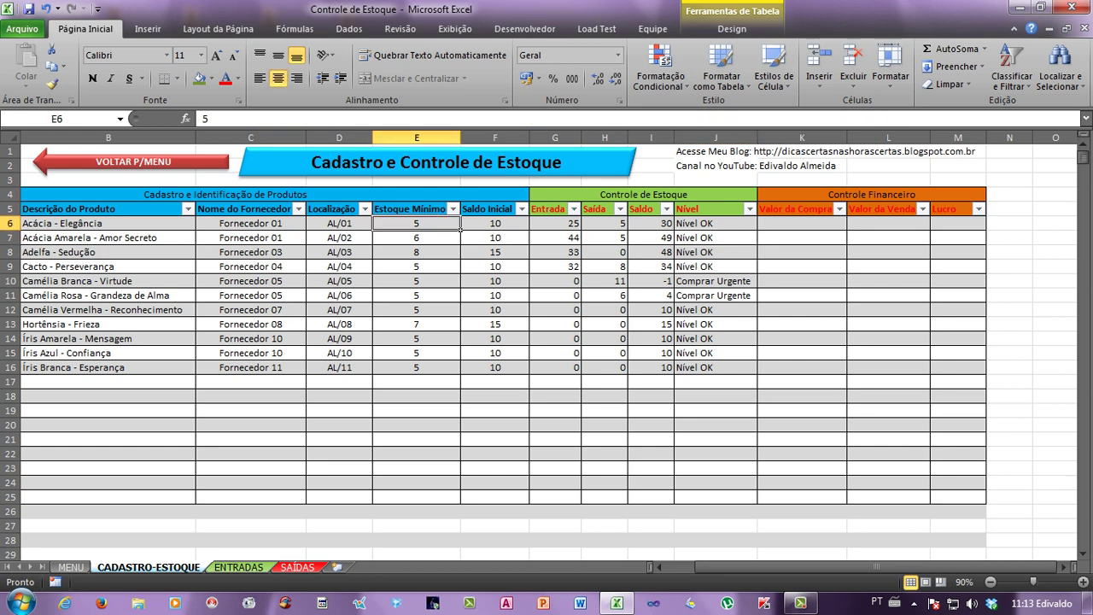
drag(460, 229, 460, 387)
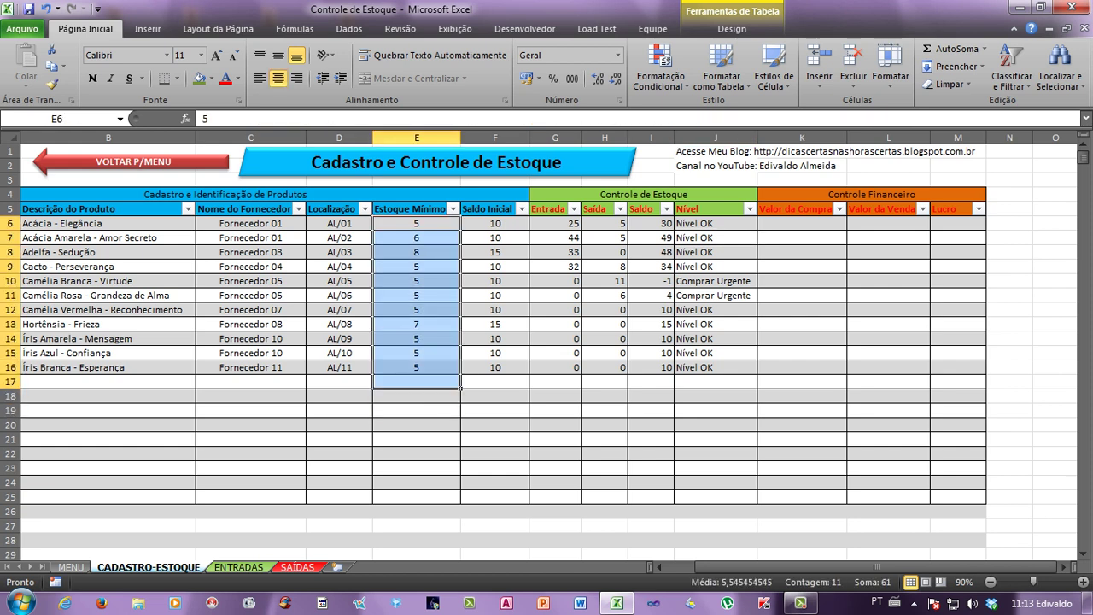
scroll(461, 387, left, 1)
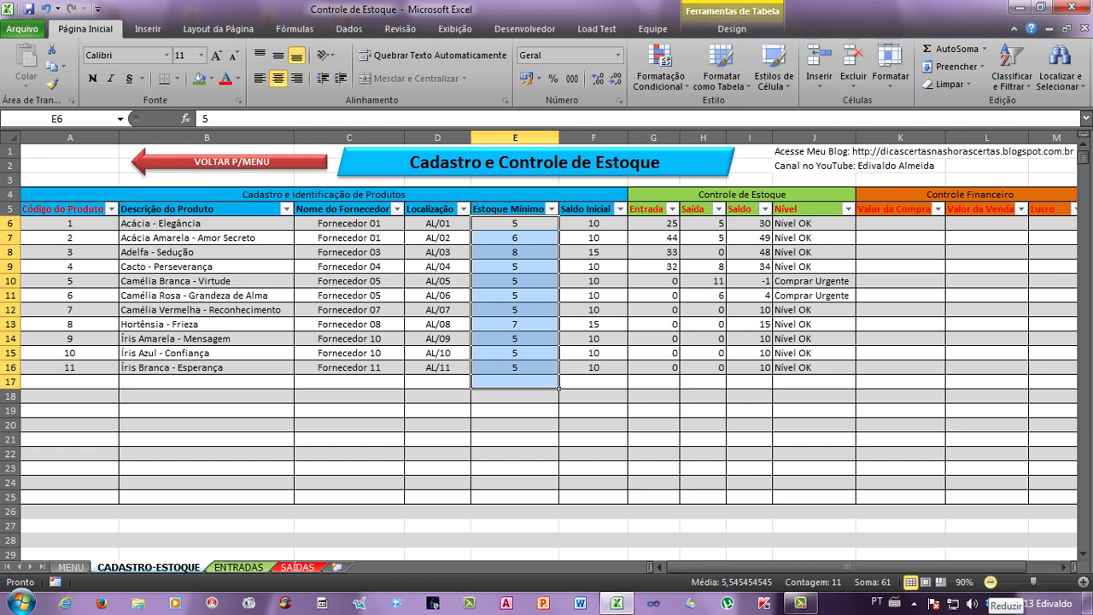
click(989, 582)
click(457, 316)
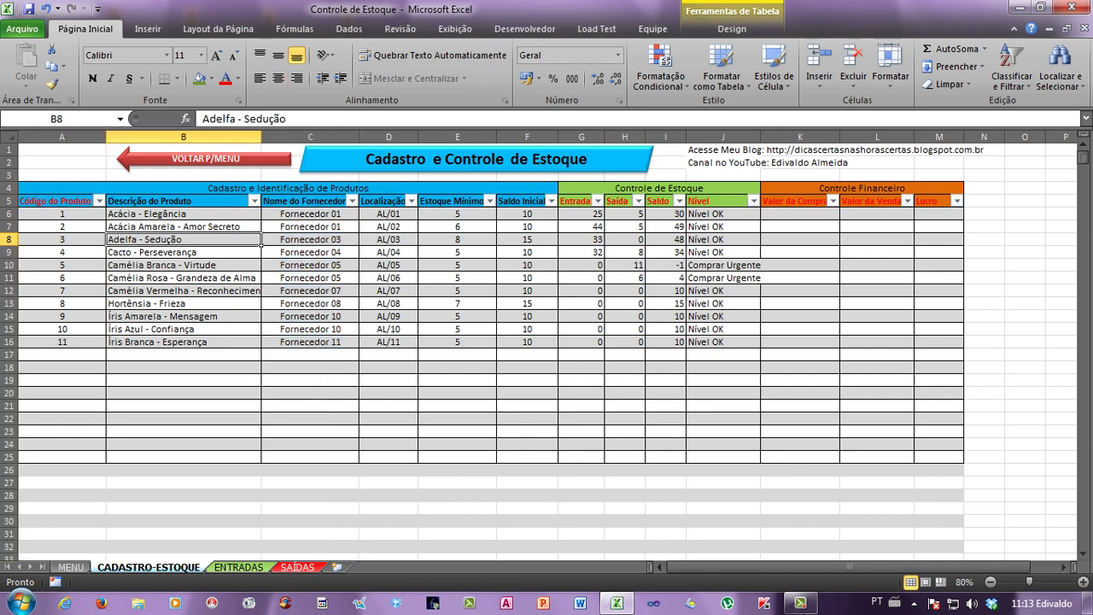
Autofit columns B, C and K to Descrição do Produto, Nome do Fornecedor and Valor da Compra.
click(258, 203)
click(259, 291)
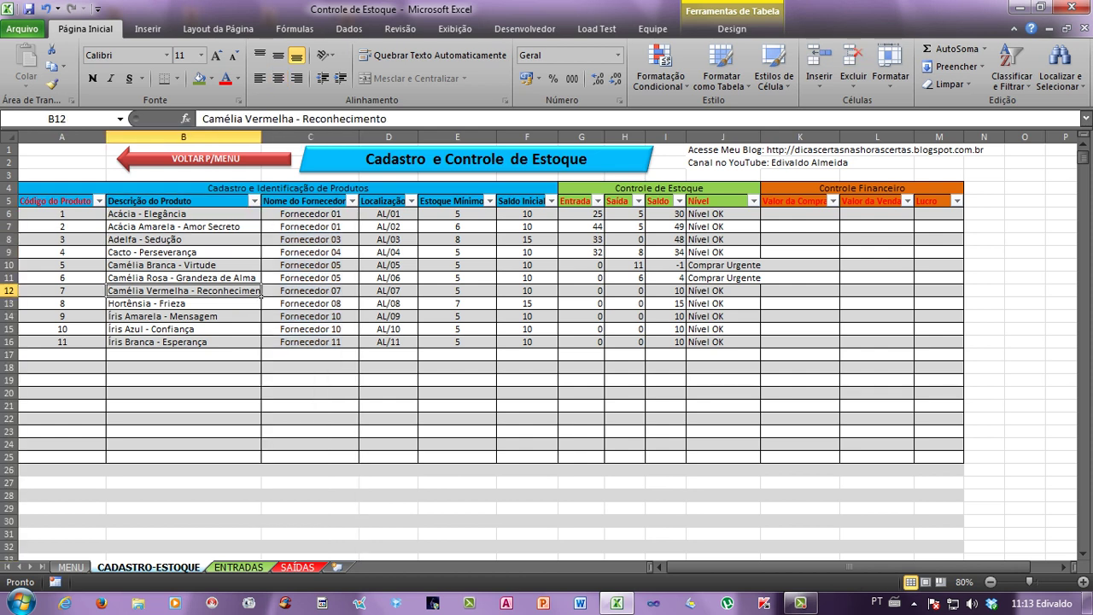
double_click(261, 137)
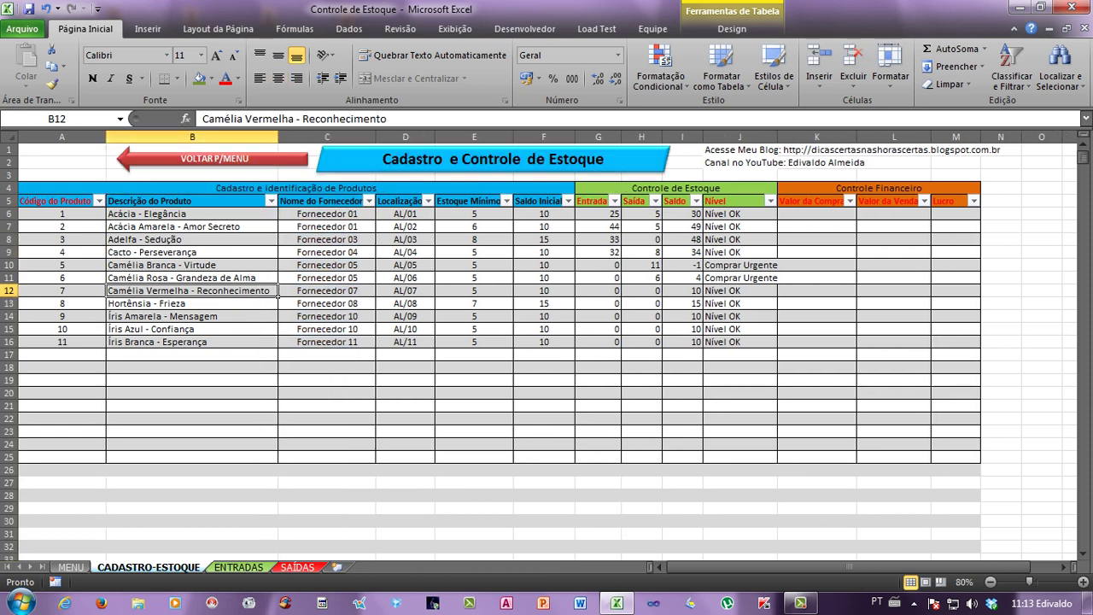
click(820, 329)
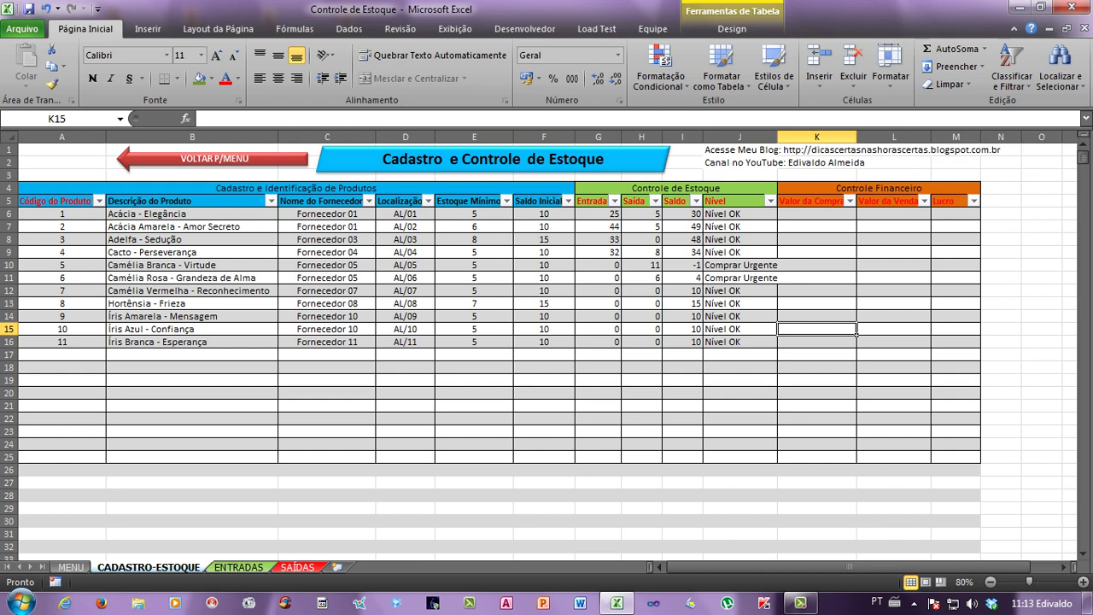
double_click(376, 136)
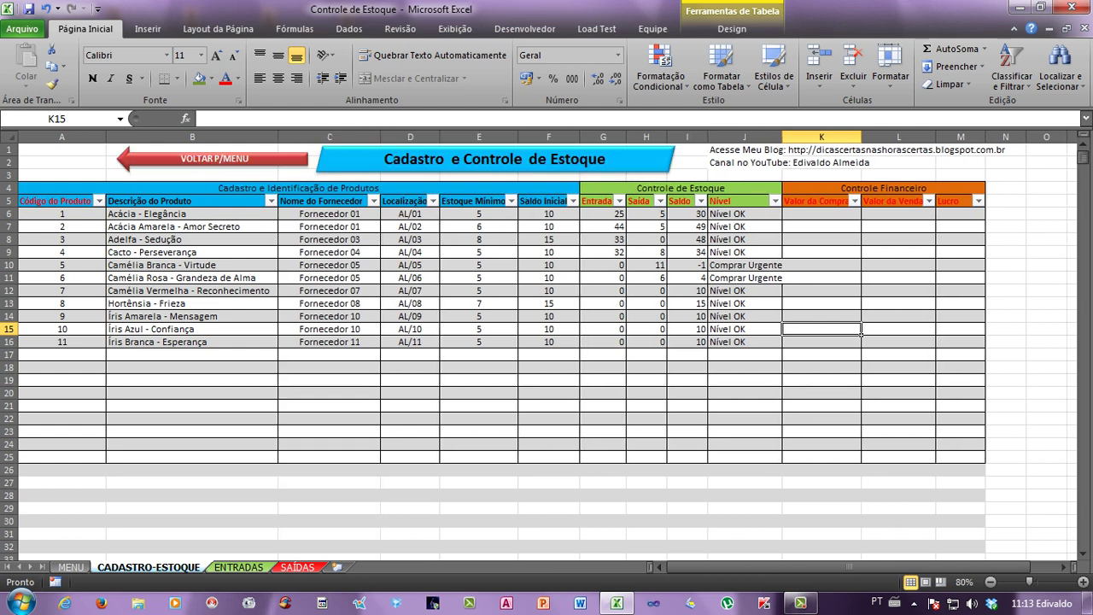
double_click(861, 136)
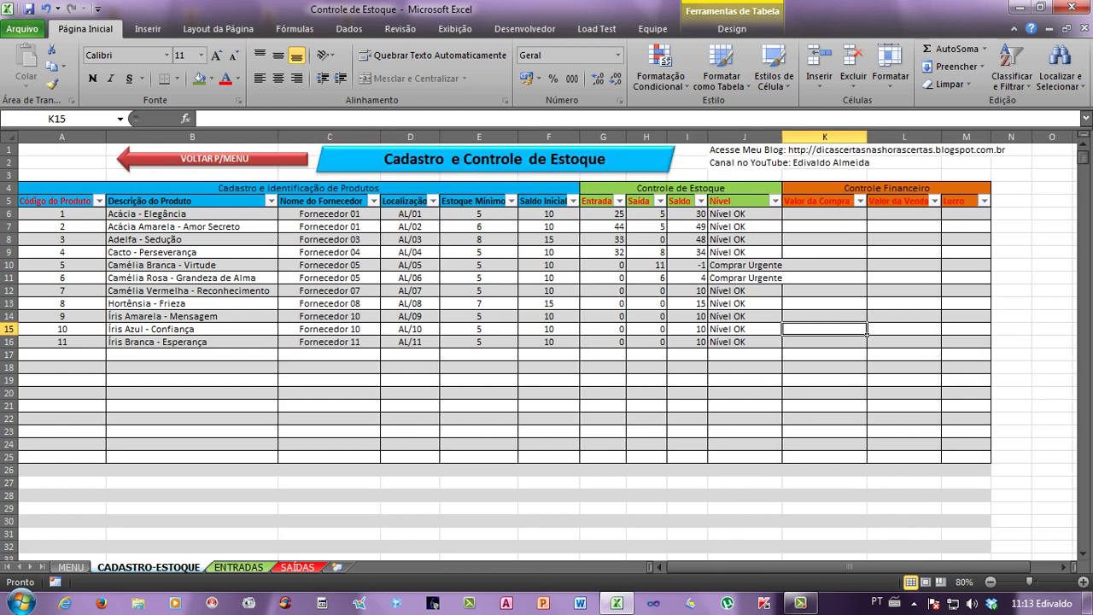
Review the row 7 Nível formula, the product-code formulas and the last Estoque Mínimo value.
click(845, 226)
click(777, 227)
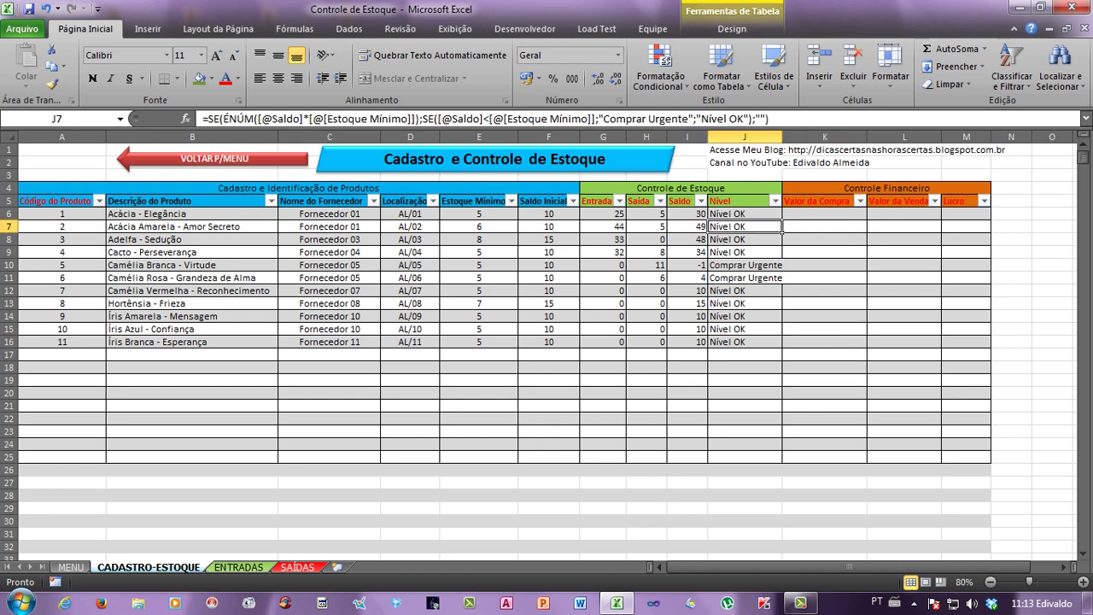
click(102, 214)
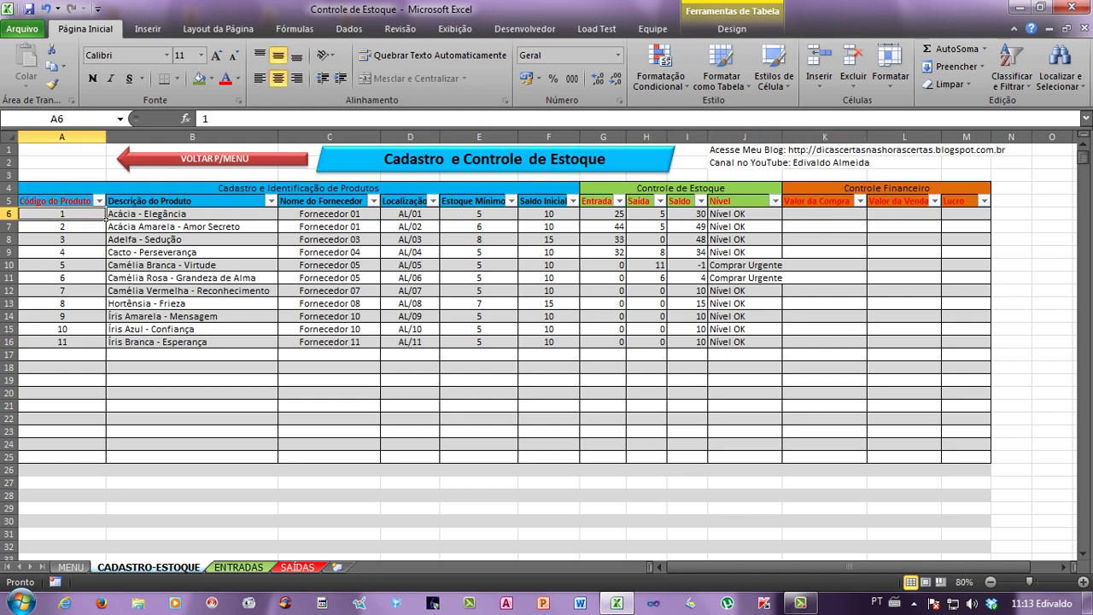
click(104, 329)
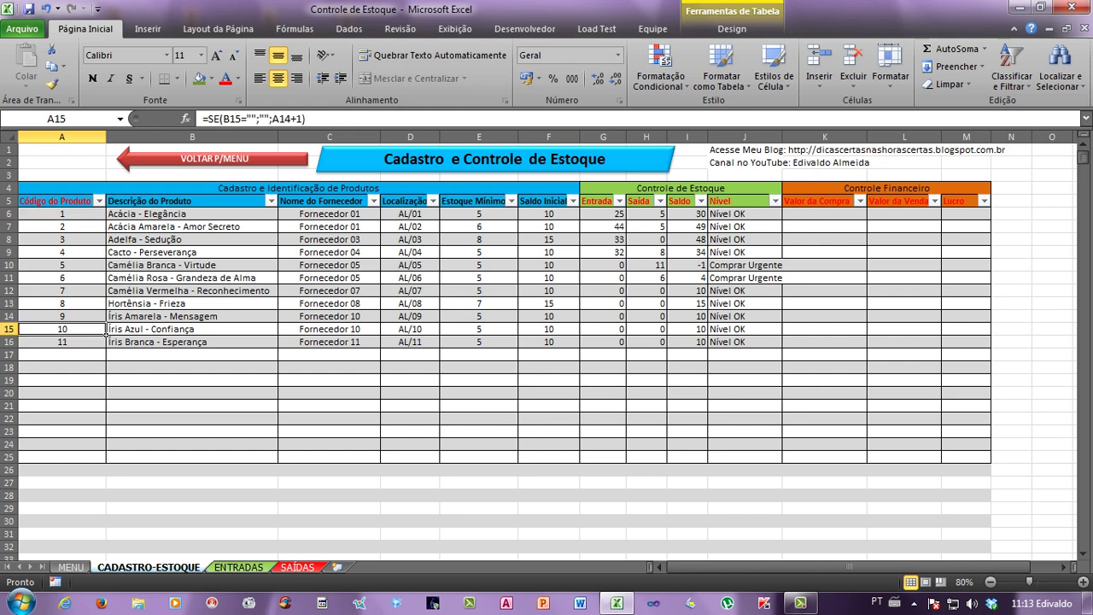
click(104, 337)
click(516, 342)
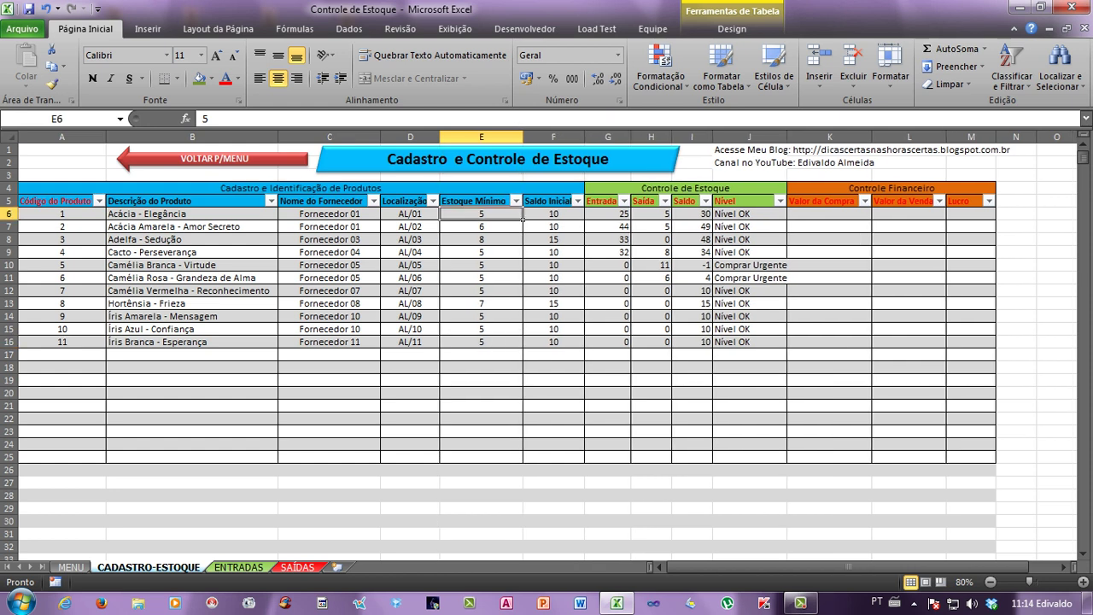
Compare the Estoque Mínimo values in rows 13, 15 and 16, including the 7 in row 13.
click(523, 304)
click(512, 354)
click(512, 392)
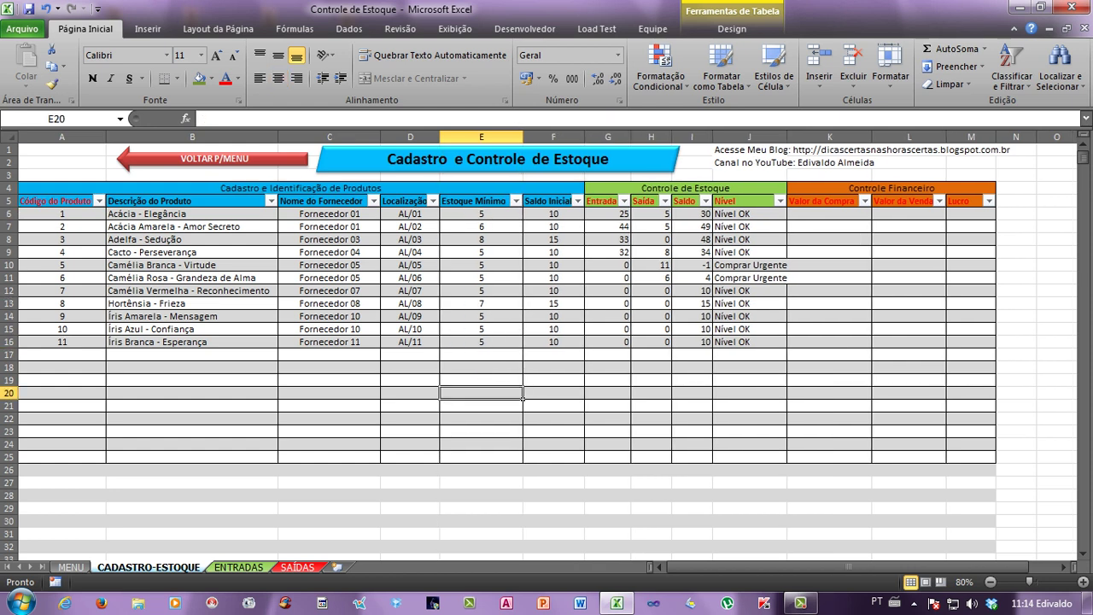
click(513, 354)
click(517, 344)
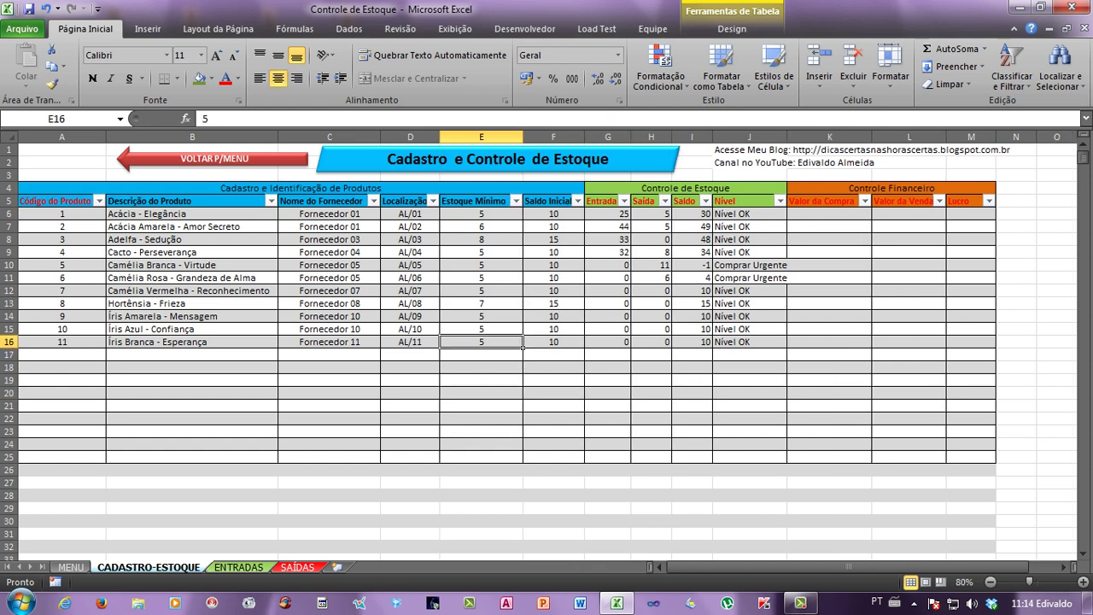
click(517, 354)
click(521, 305)
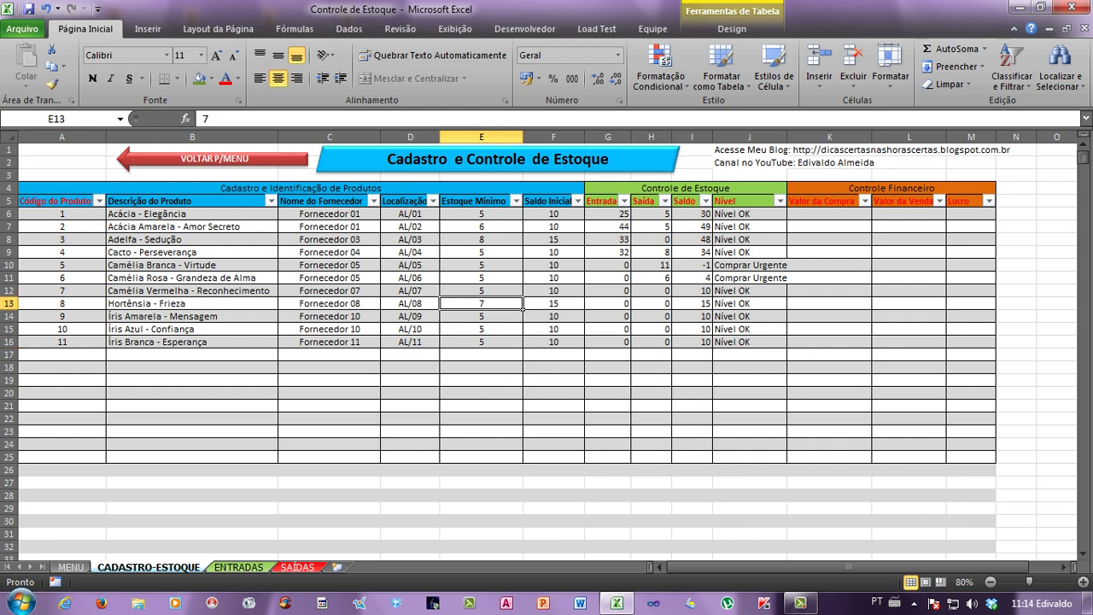
click(521, 331)
click(521, 306)
click(521, 331)
click(521, 306)
click(521, 331)
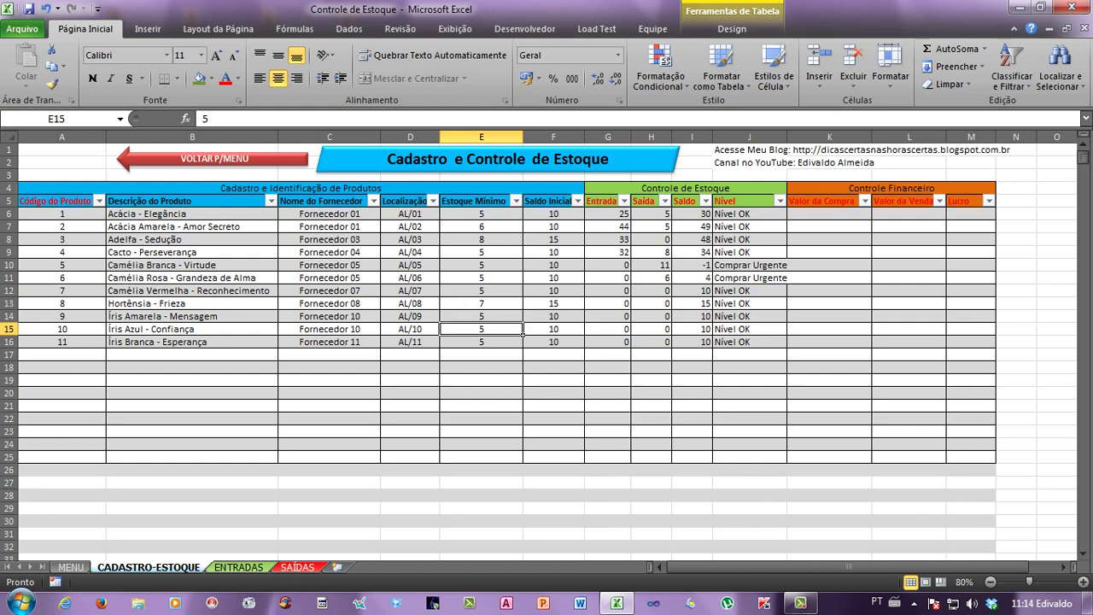
click(521, 306)
click(521, 342)
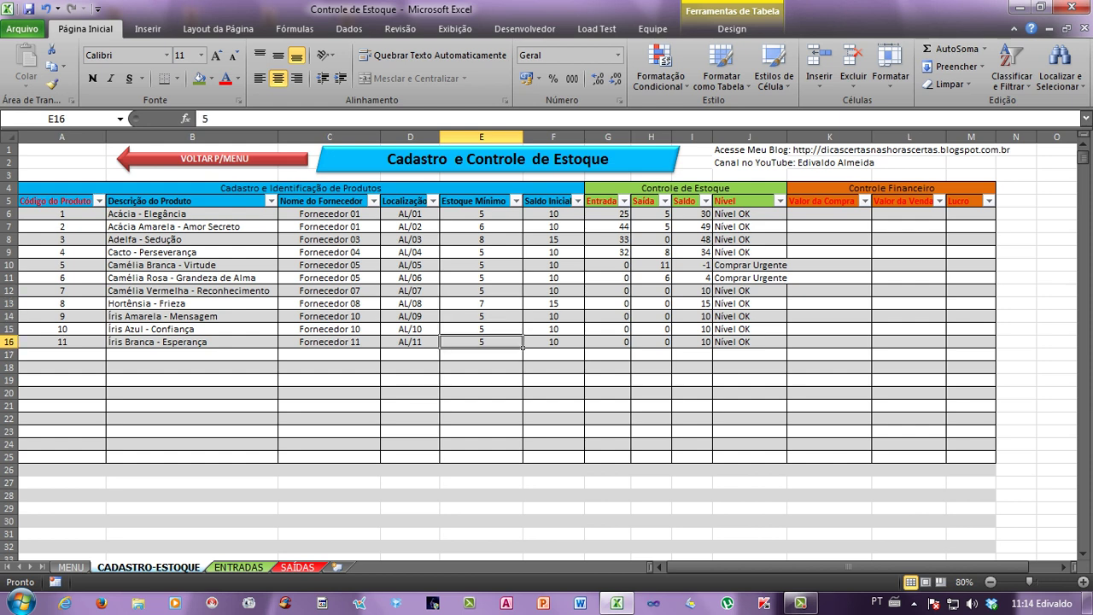
click(522, 307)
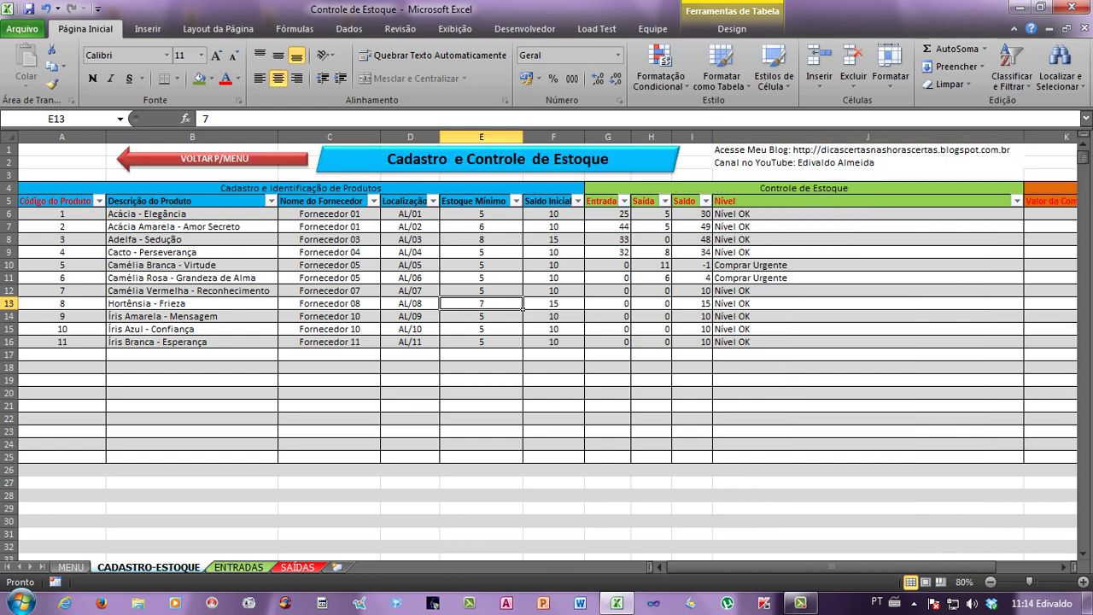
Drag column J's border left, then review cells J11, K6, J18 and K6.
drag(1023, 137, 794, 136)
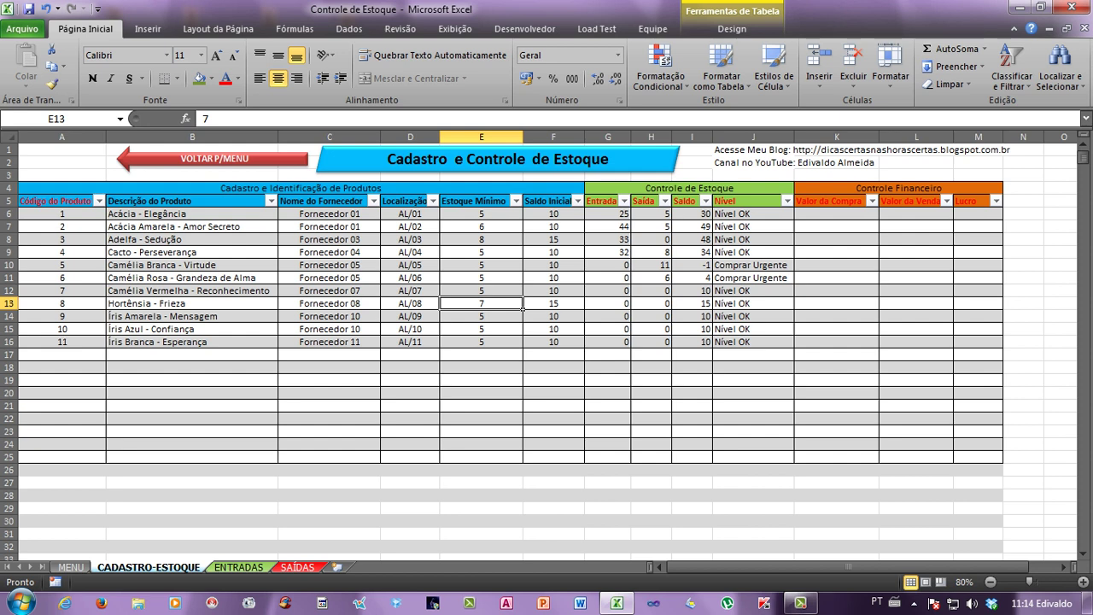
click(752, 277)
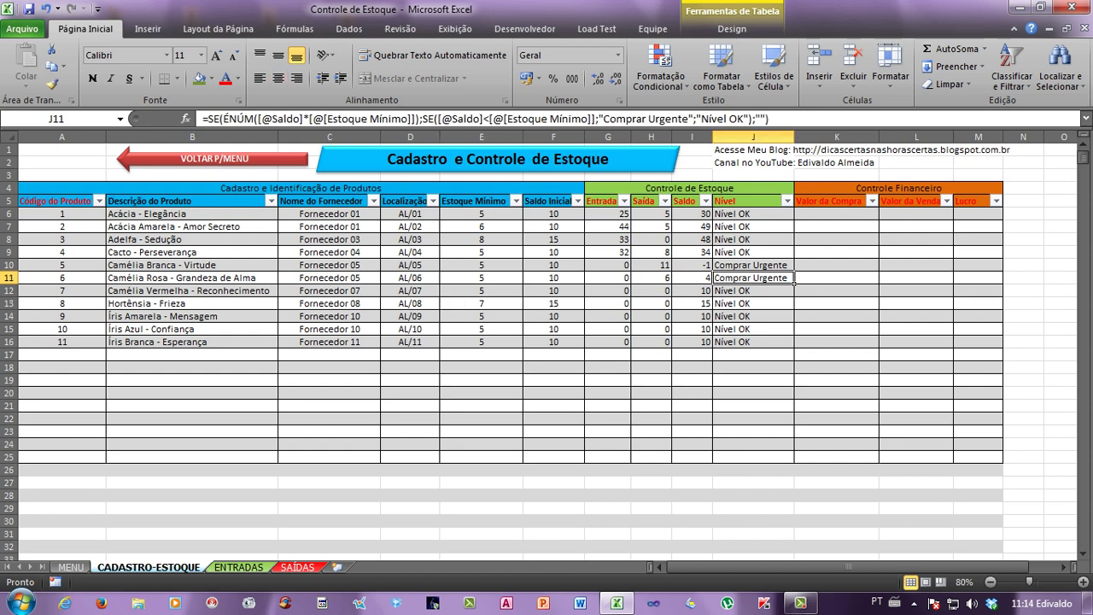
click(876, 217)
click(753, 367)
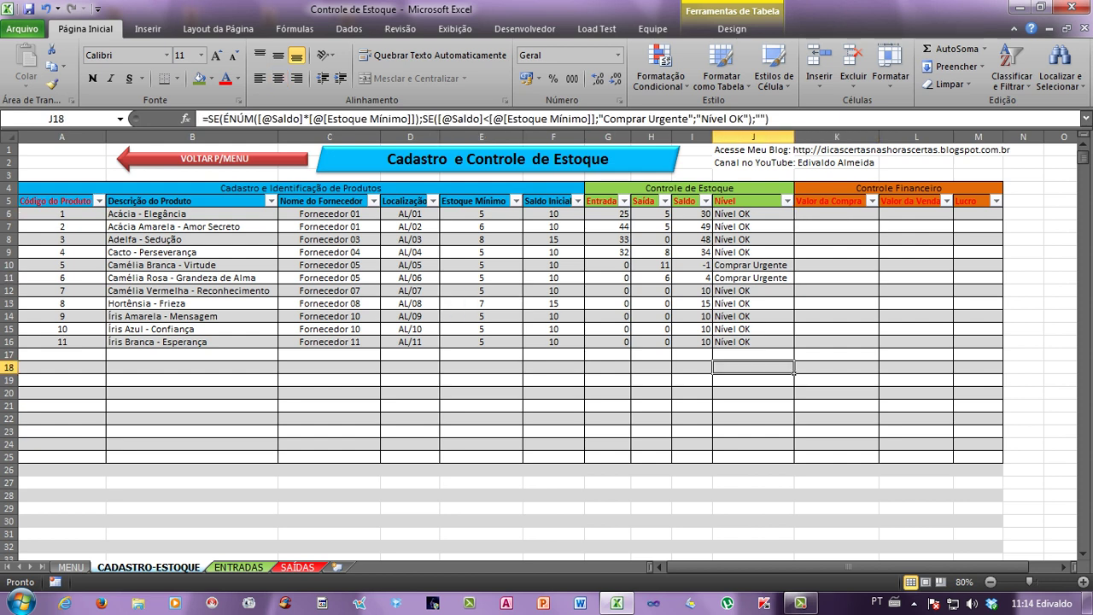
click(877, 217)
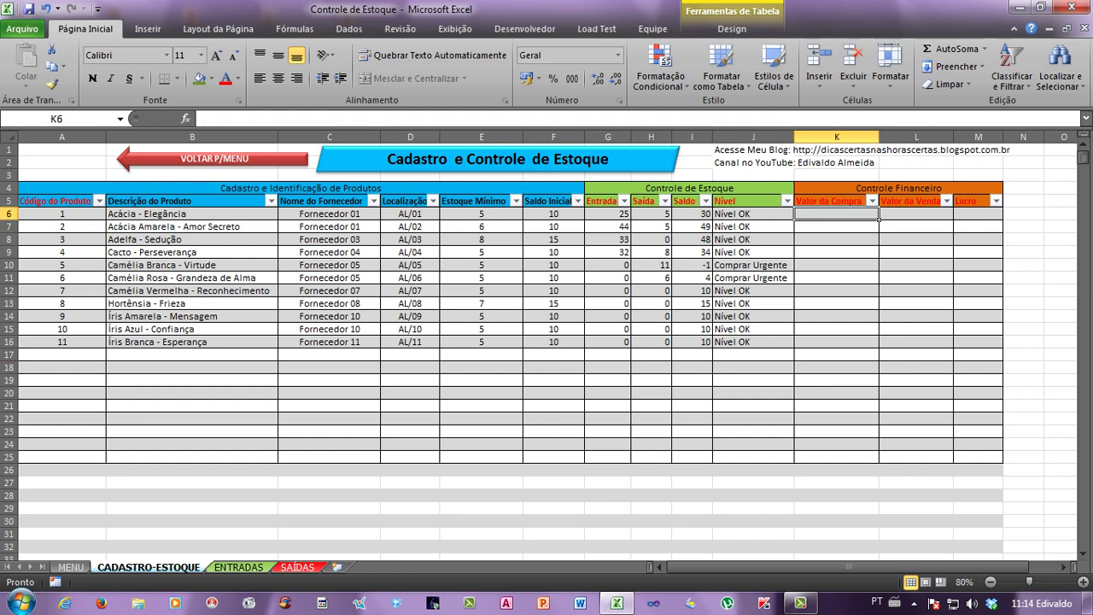
key(ctrl+Page_Down)
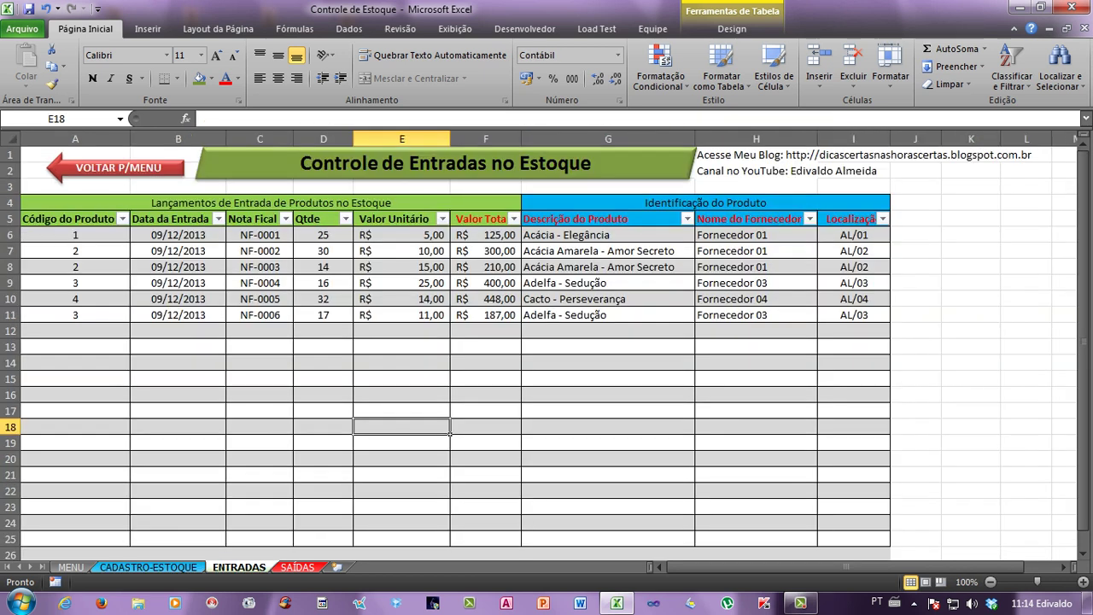
click(401, 235)
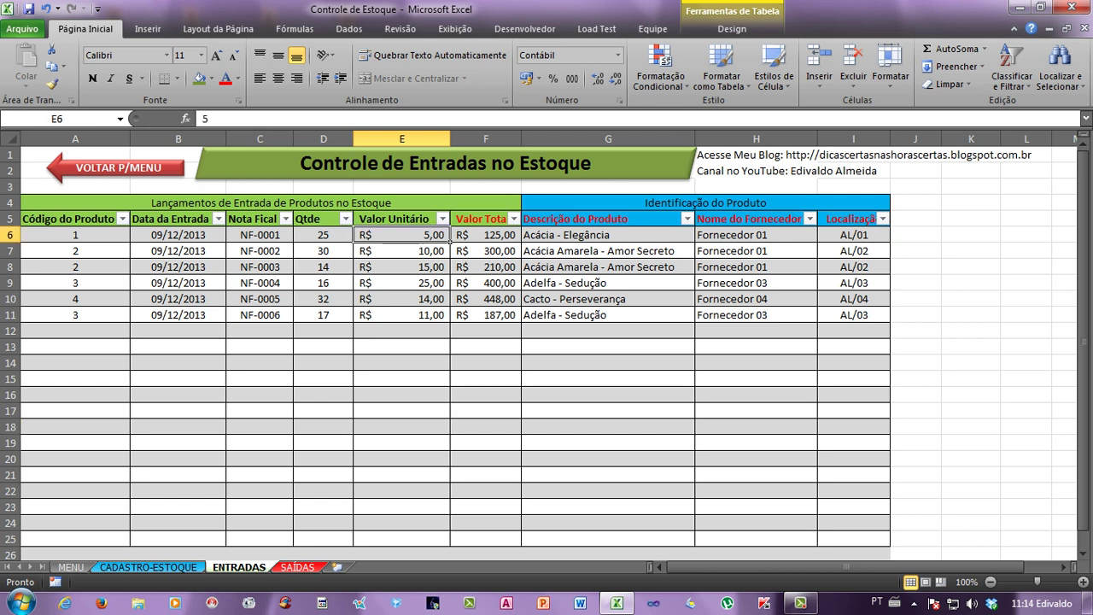
click(402, 250)
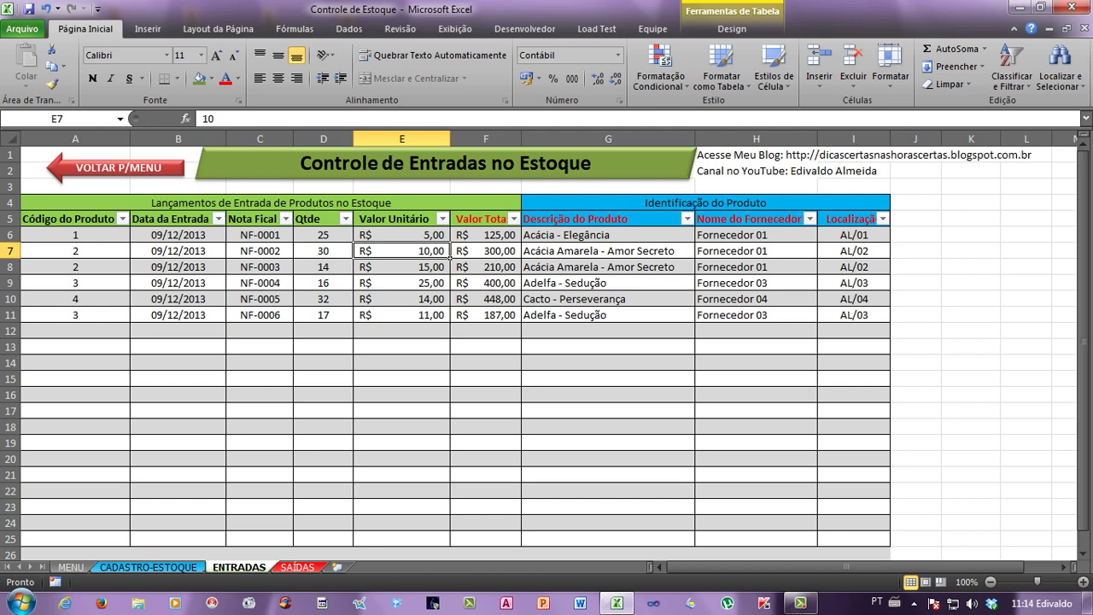
click(515, 240)
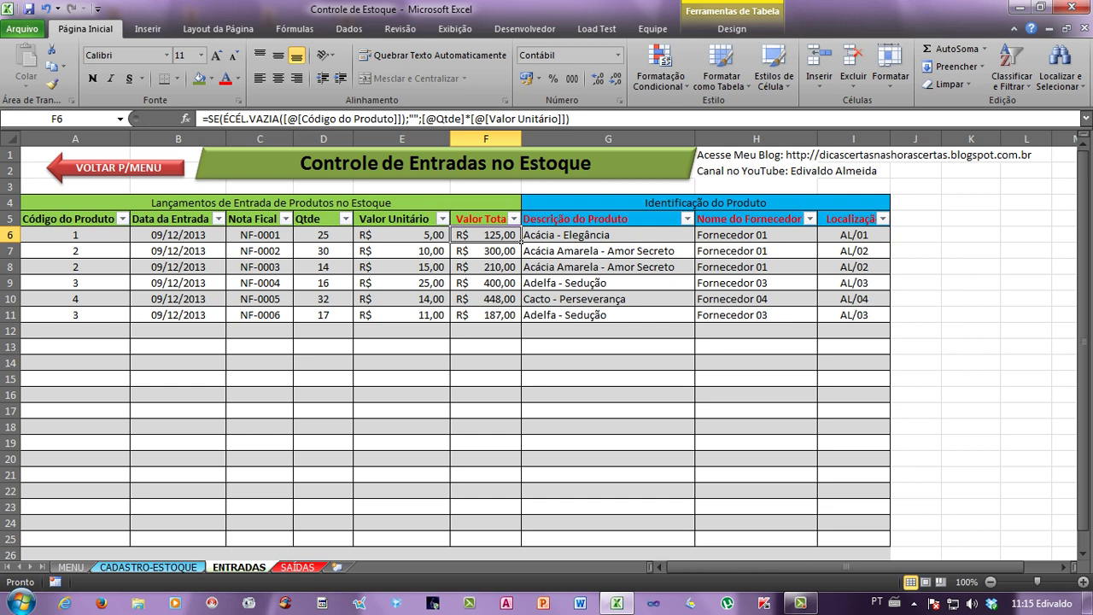
key(ctrl+Page_Up)
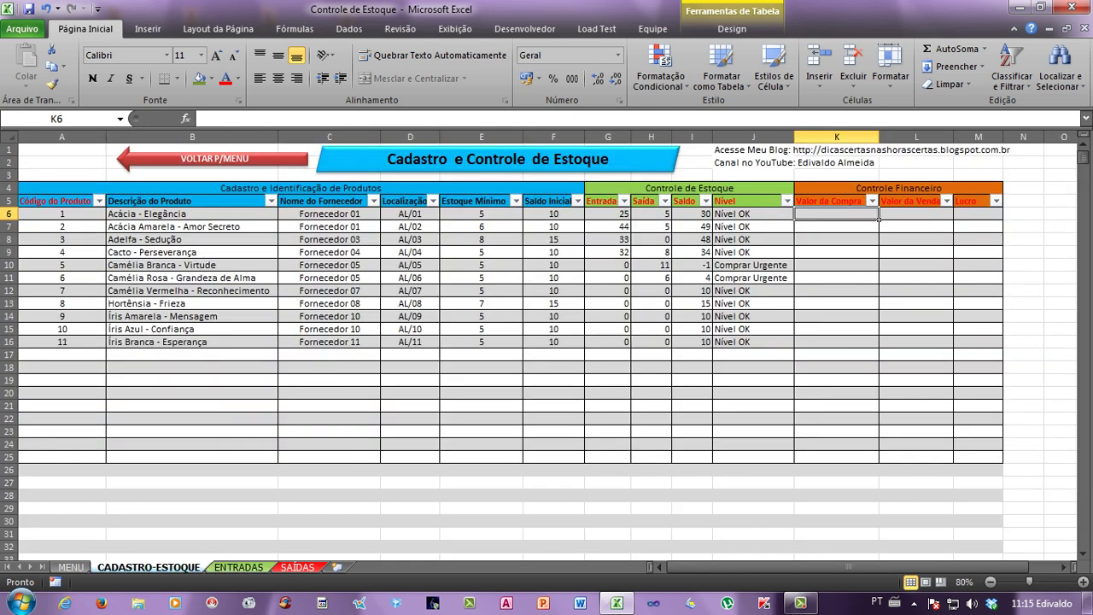
Review the Entrada formula in G6 and G9, then move to the ENTRADAS sheet with Ctrl+PageDown.
click(628, 219)
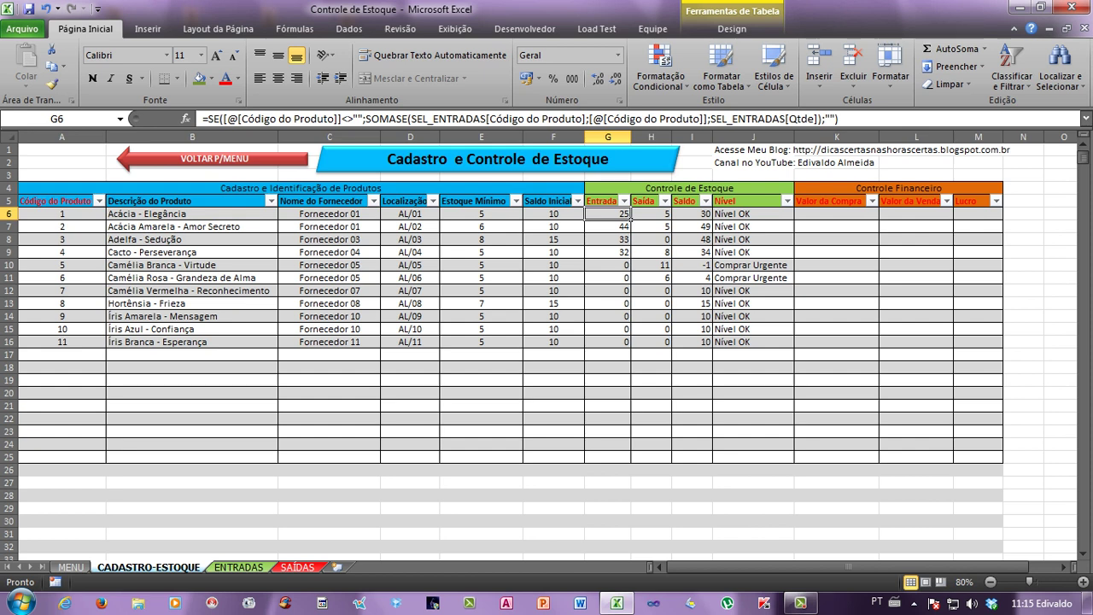
click(628, 252)
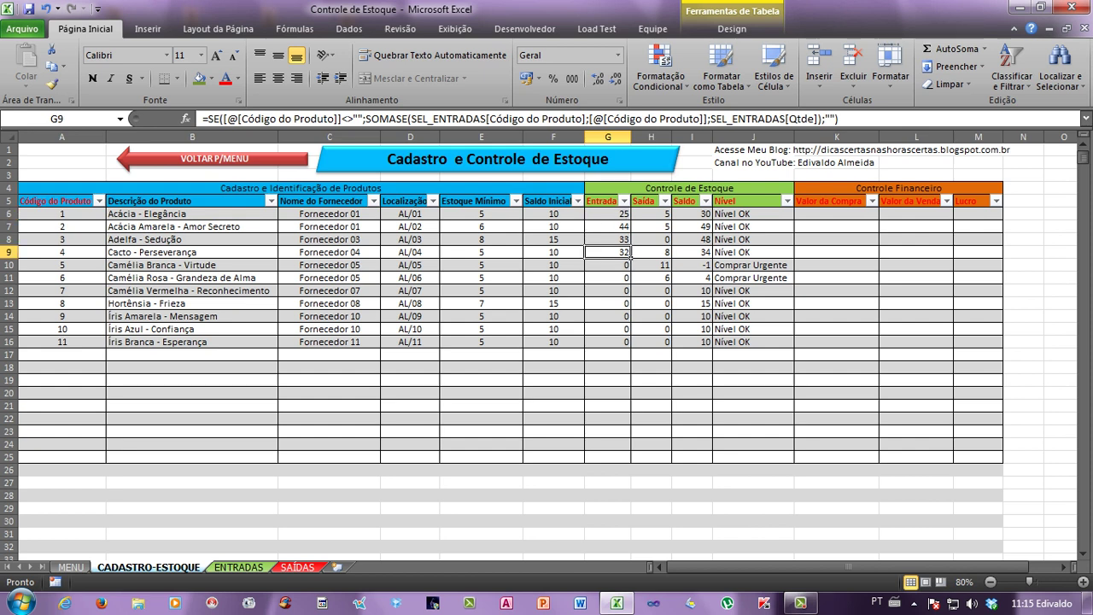
click(630, 215)
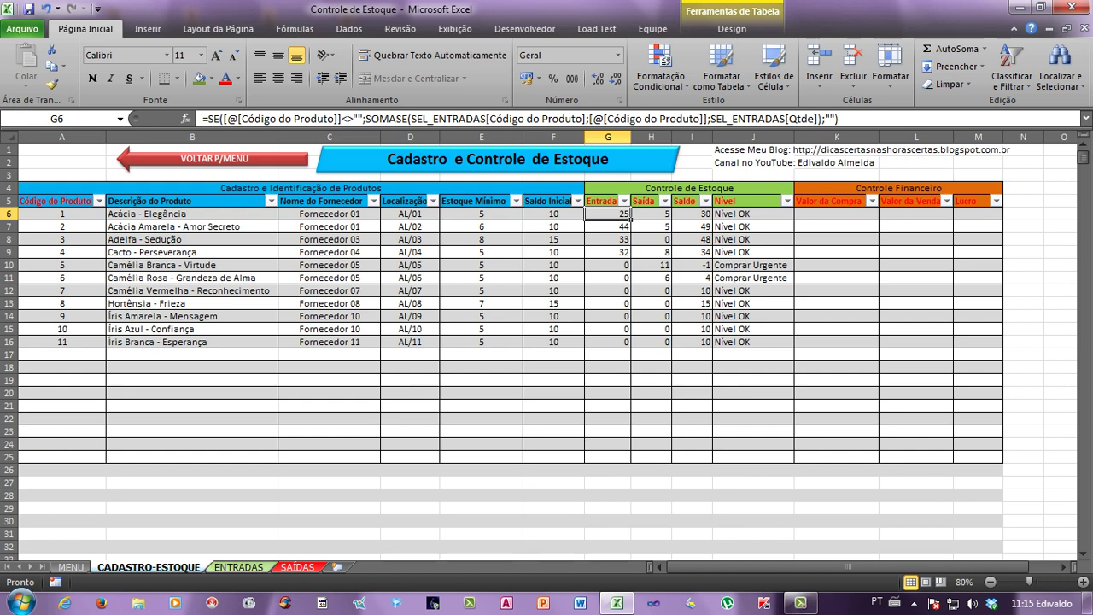
key(ctrl+Page_Down)
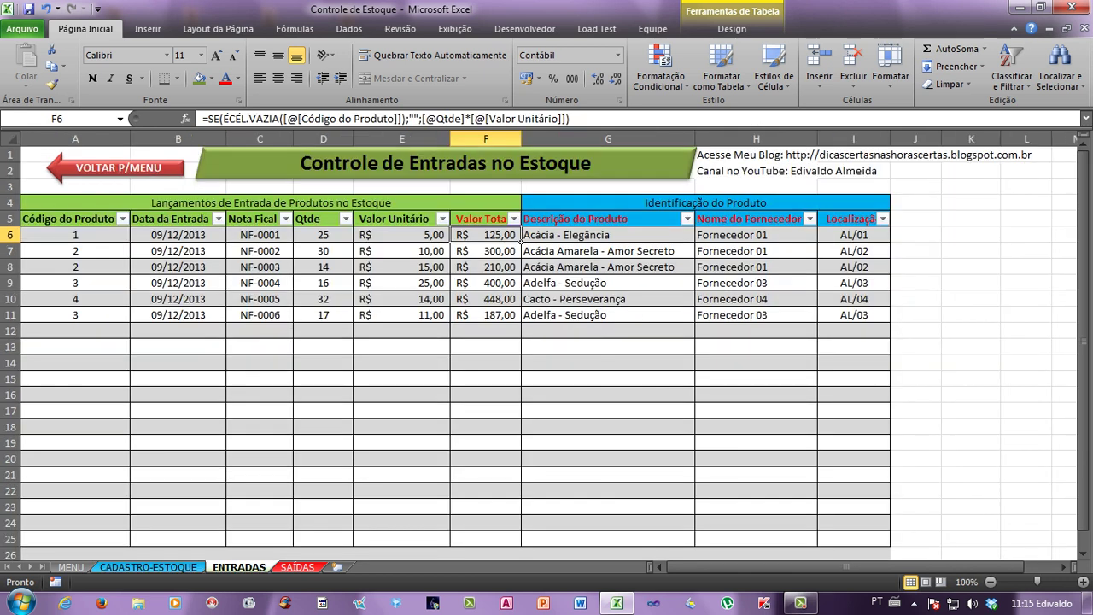
View the Valor Total formula in ENTRADAS cell F6 unchanged, then return to CADASTRO-ESTOQUE.
key(Down)
key(Down)
key(Up)
key(Up)
key(Down)
key(Down)
key(Up)
key(Up)
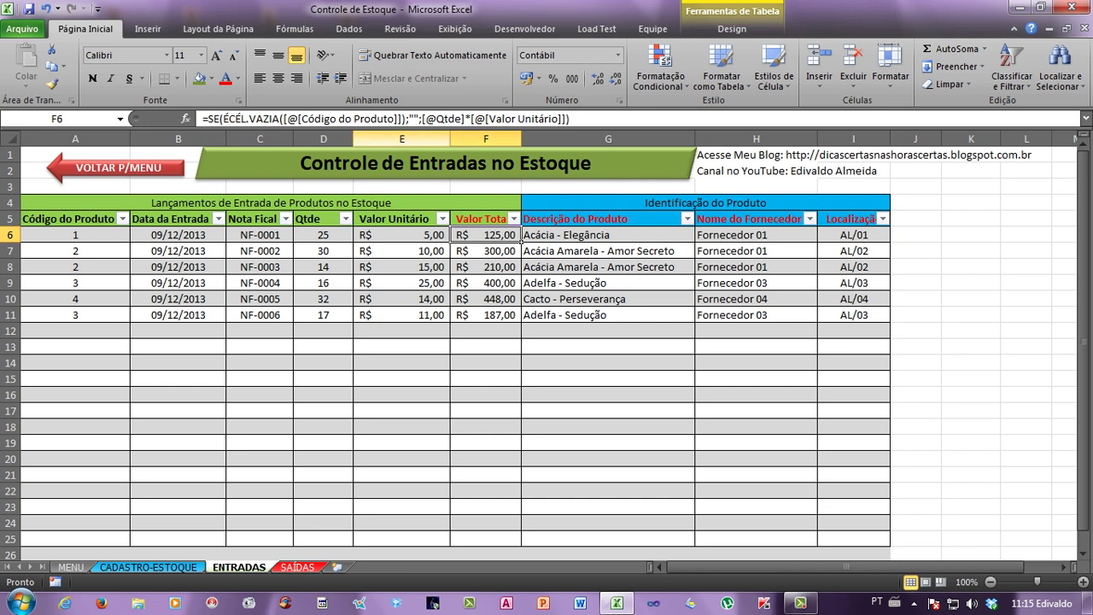
key(F2)
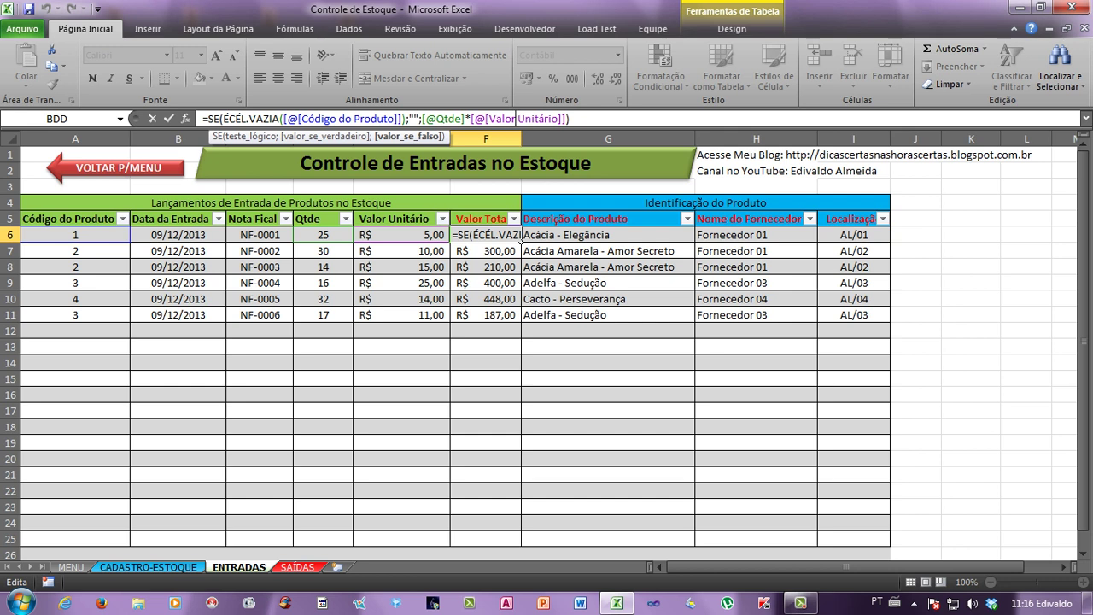
key(Return)
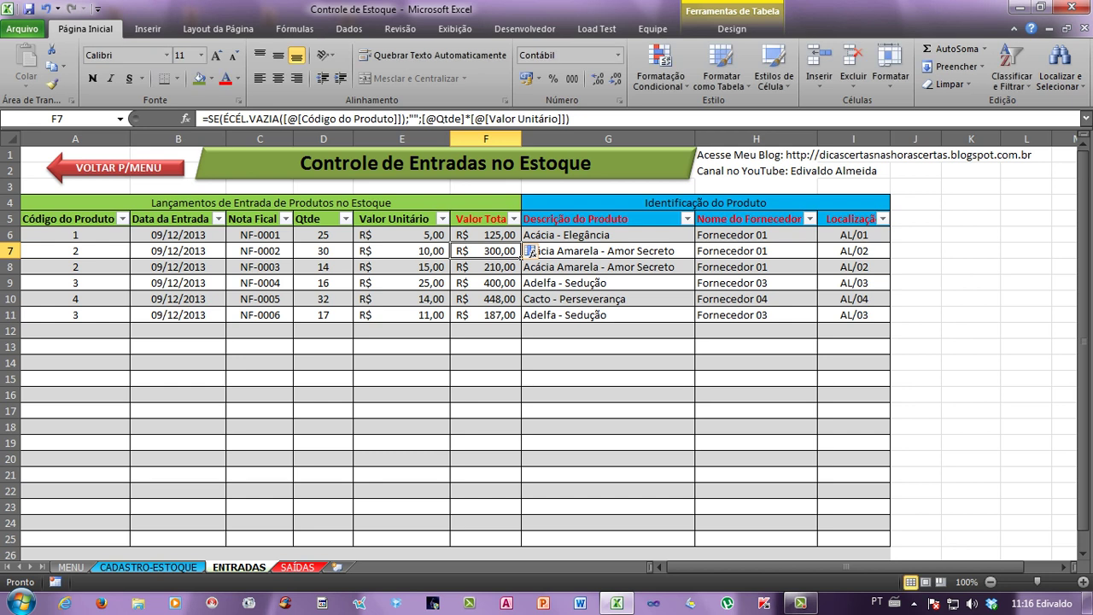
key(Up)
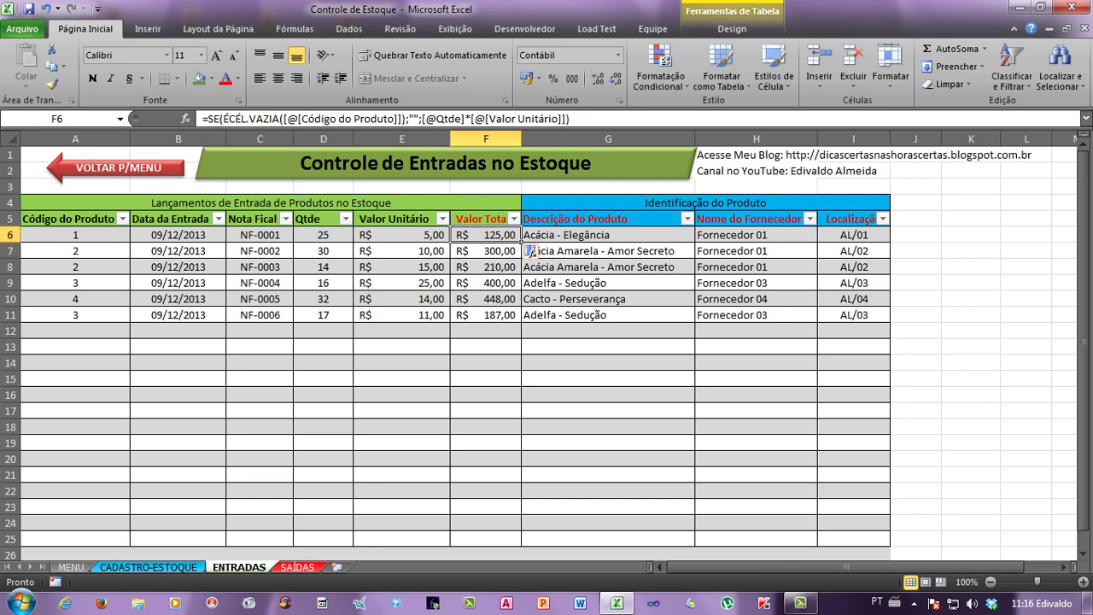
key(ctrl+Page_Up)
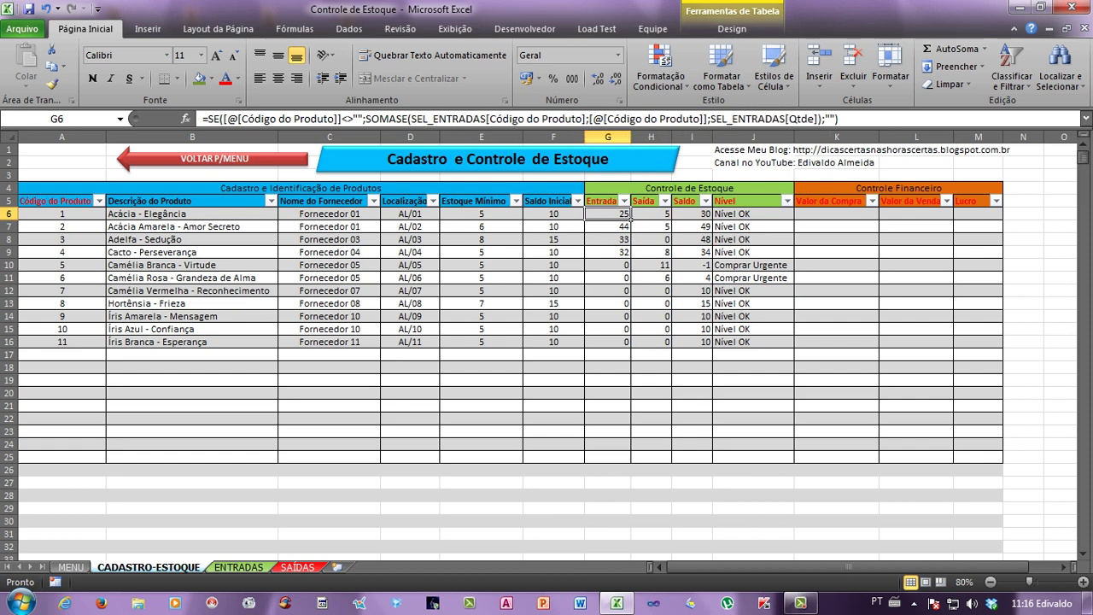
In K6, enter =SE([@[Código do Produto]]<>""; and start typing SOMA.
click(876, 218)
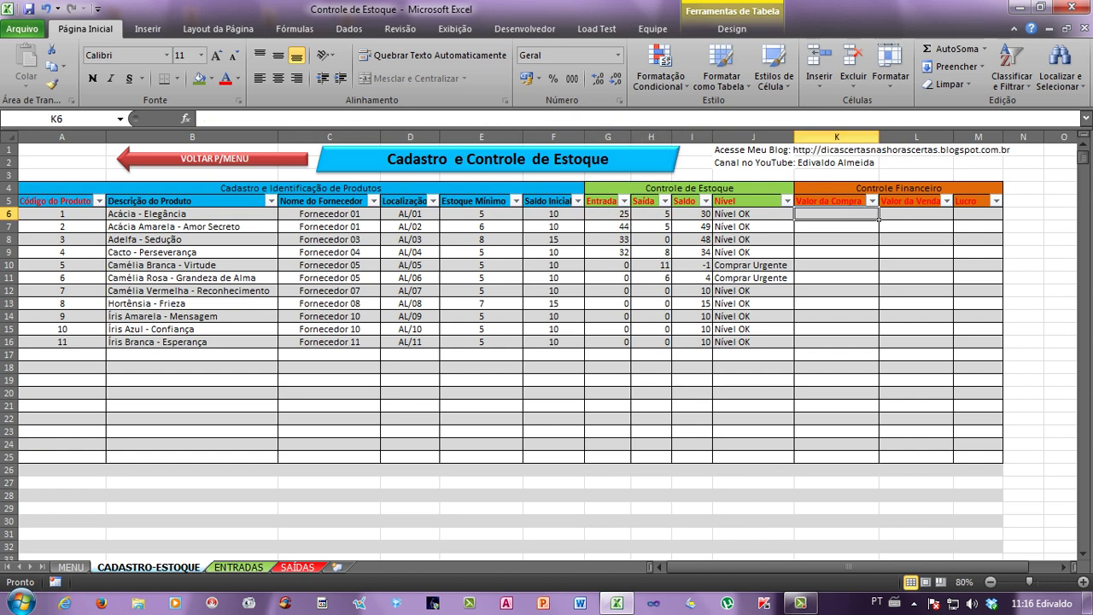
click(627, 215)
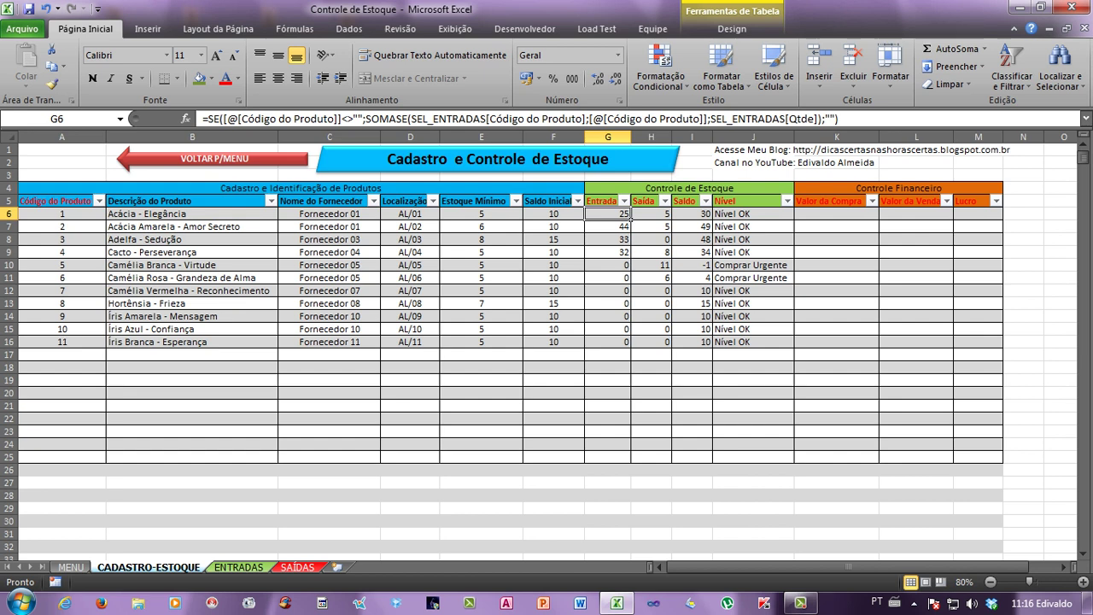
click(875, 214)
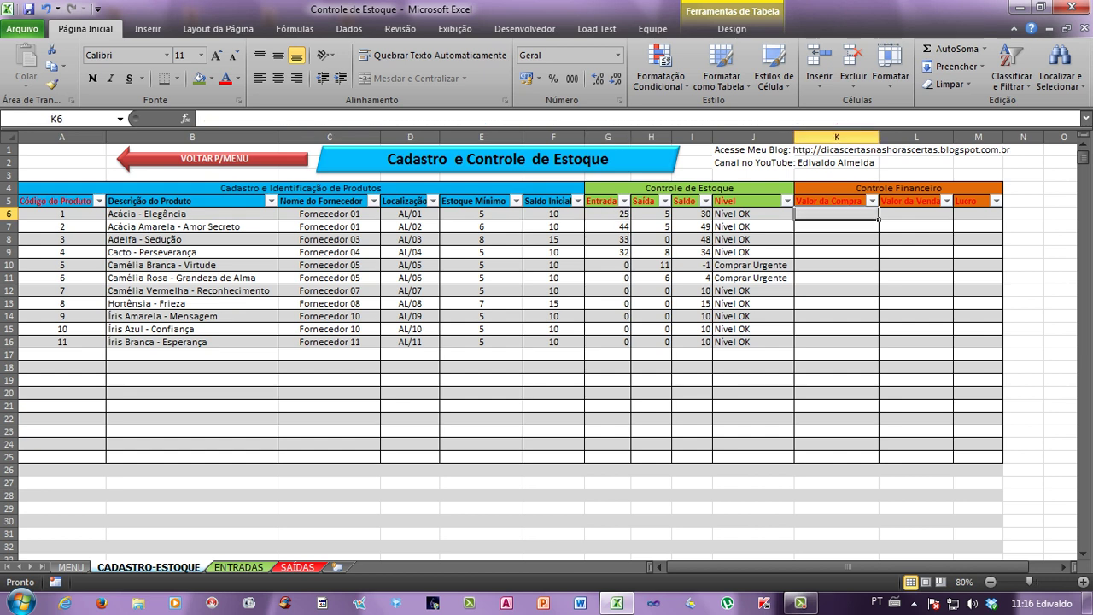
text(=SE)
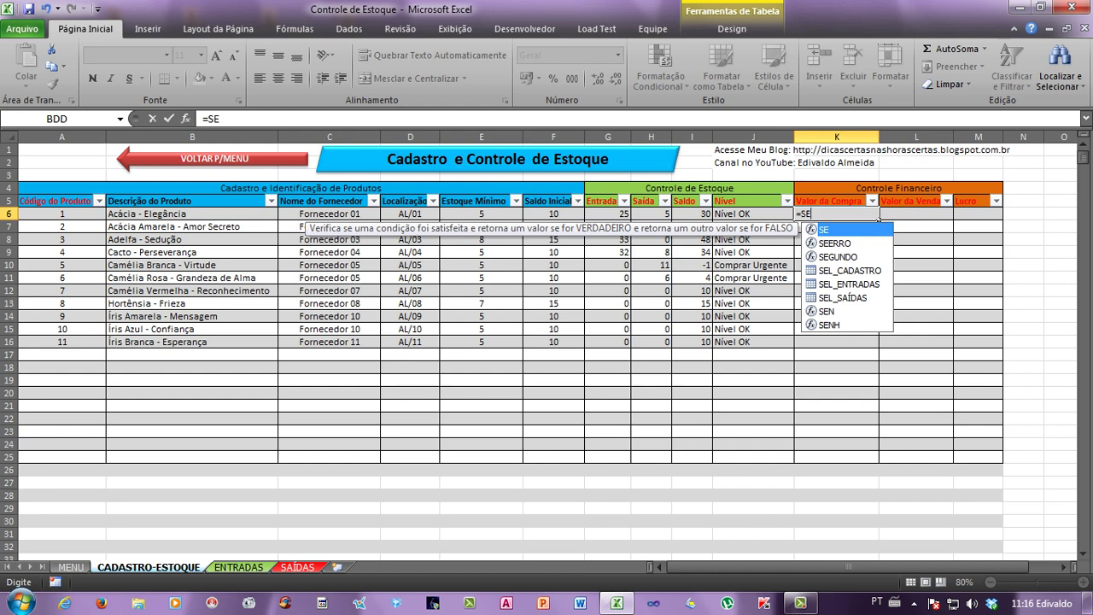
text(()
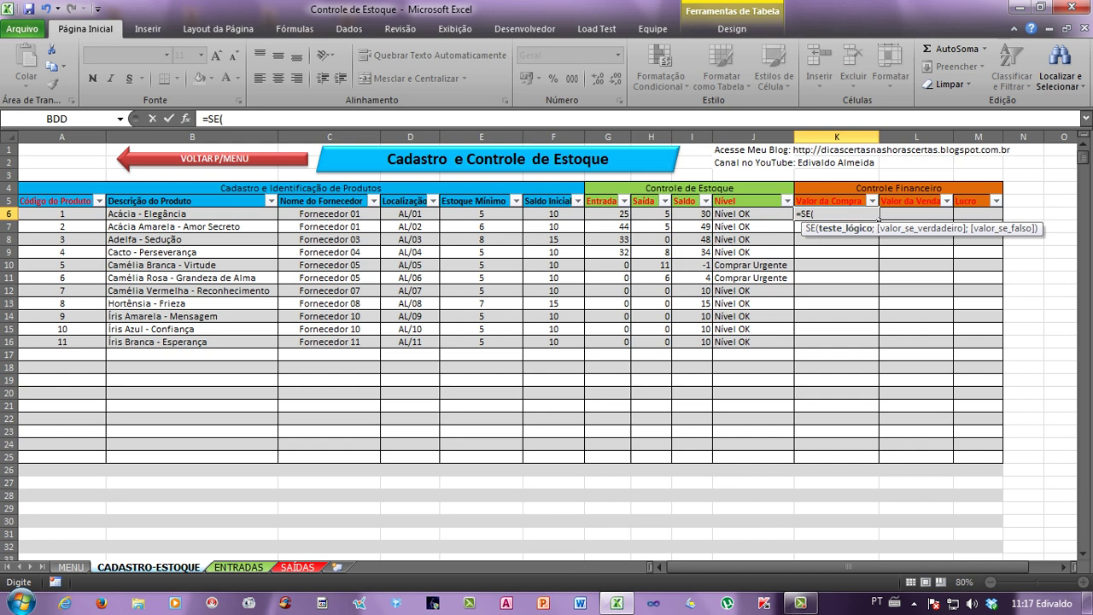
key(Left)
key(Left)
key(Left)
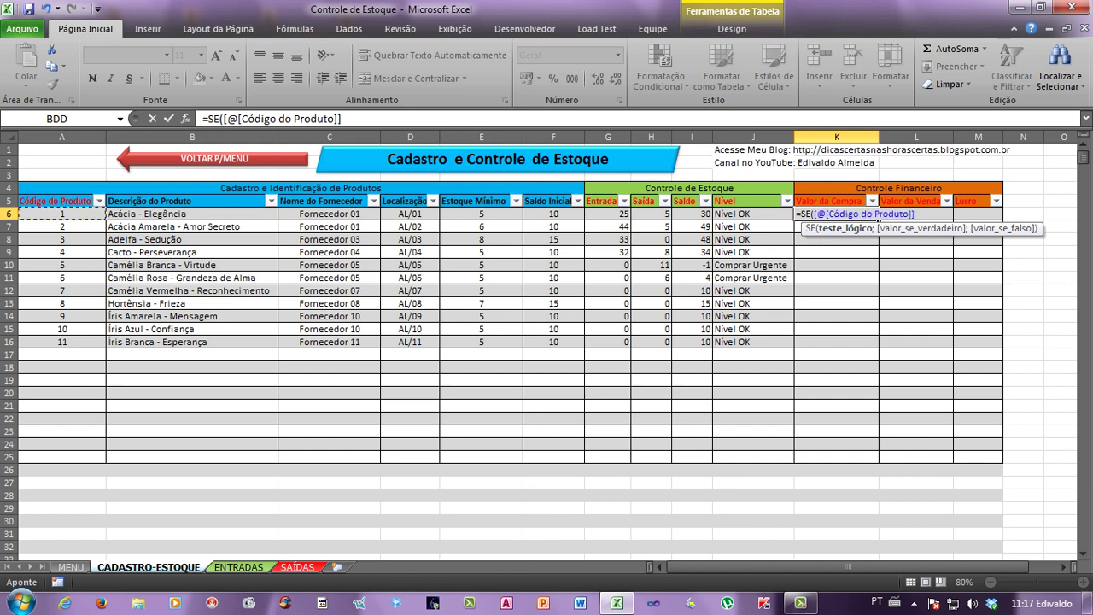
text(<>)
text("";)
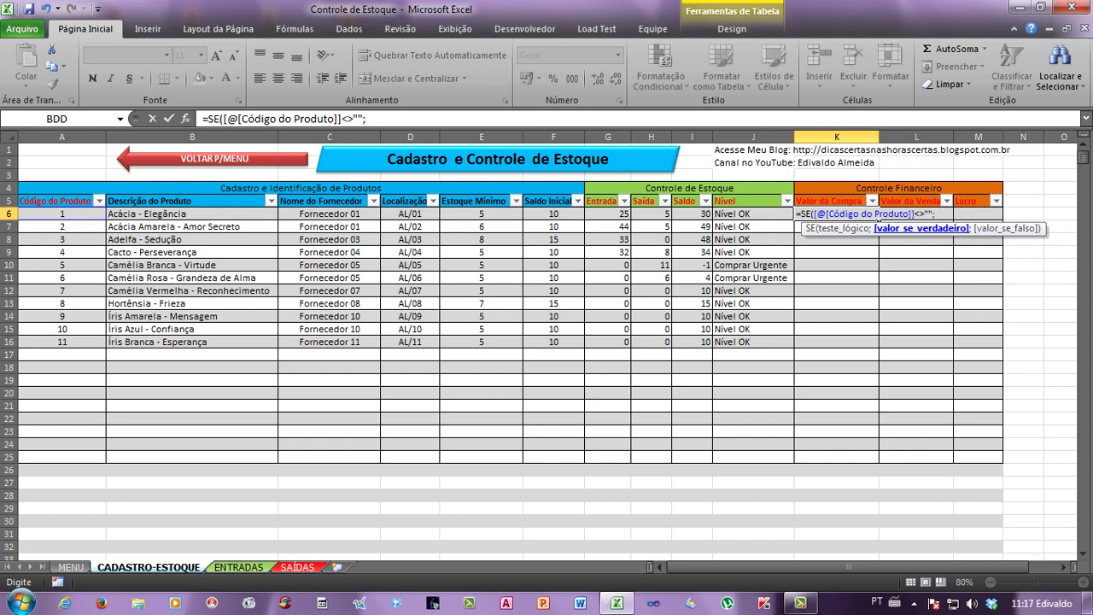
text(SOMA)
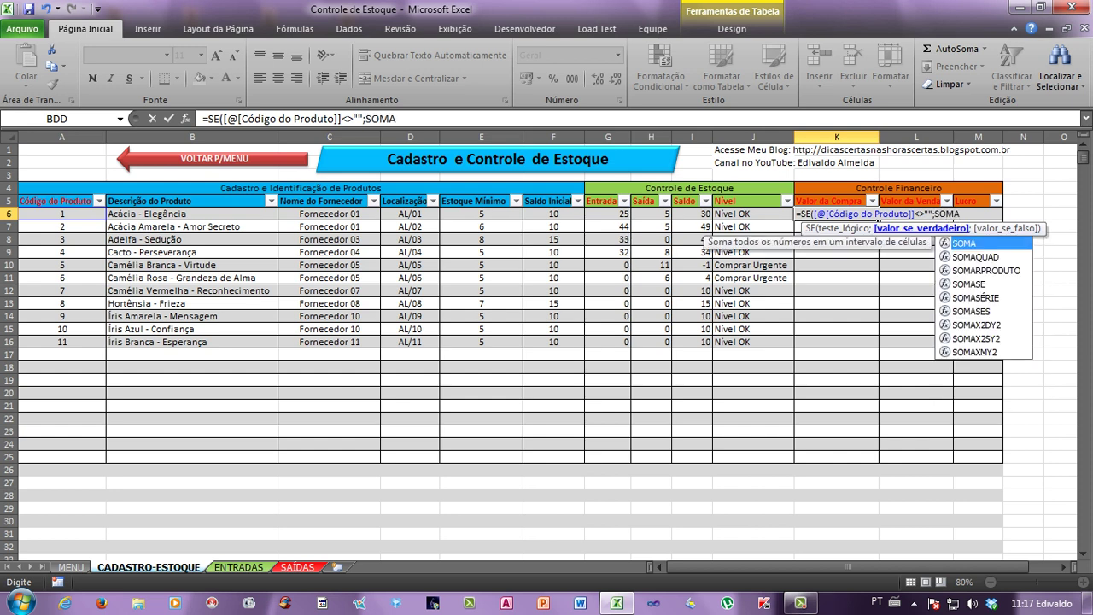
Continue the K6 formula with SOMASE(SEL_ENTRADAS[ using autocomplete.
key(Down)
key(Down)
key(Down)
key(Tab)
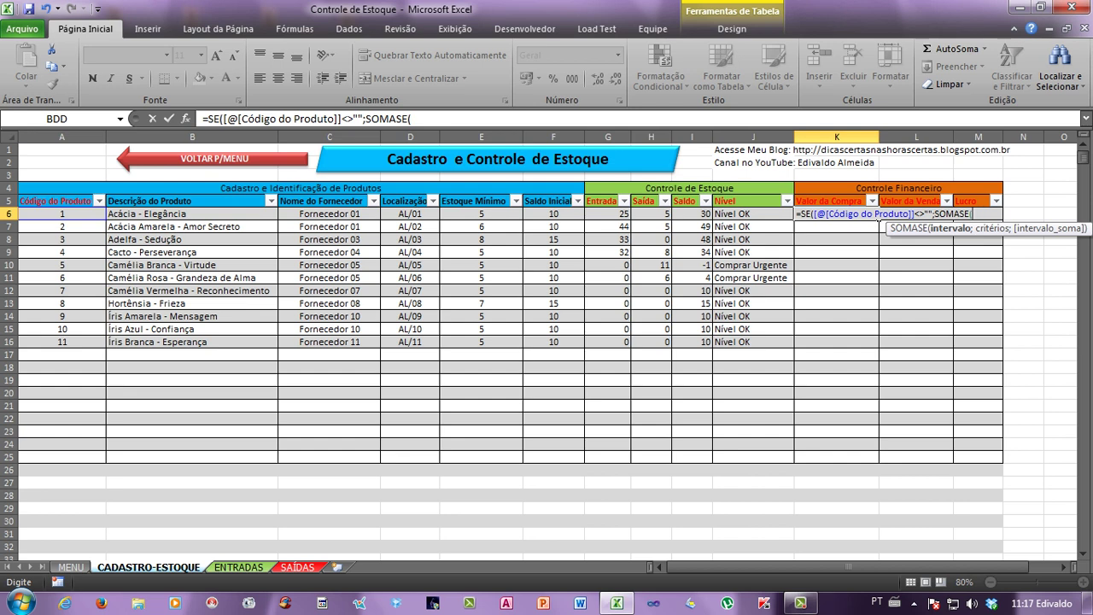
text(SE)
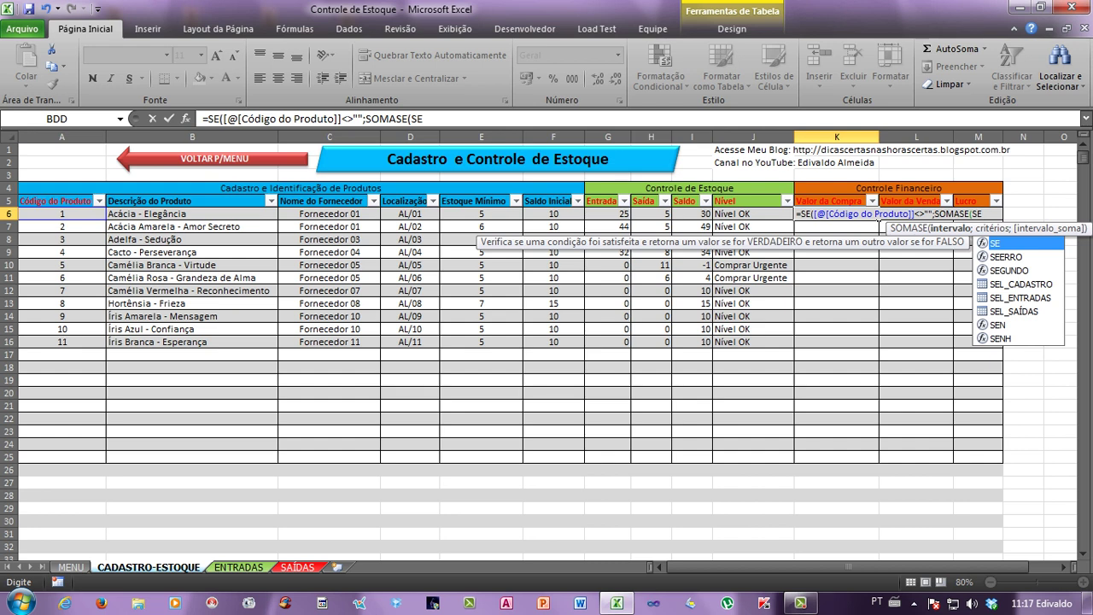
key(Down)
key(Down)
key(Down)
key(Tab)
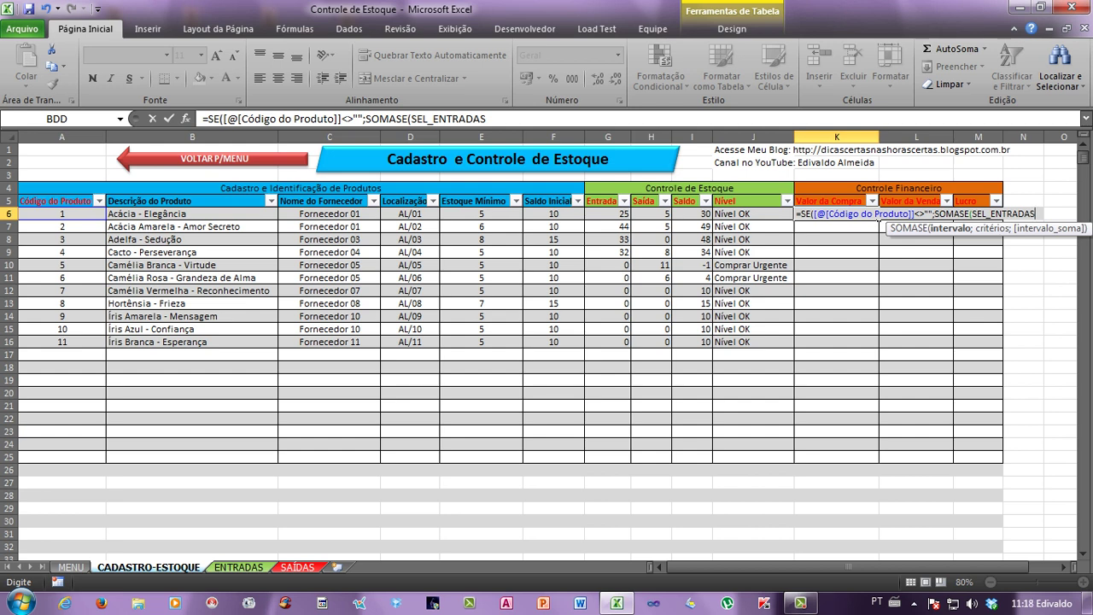
text([)
key(BackSpace)
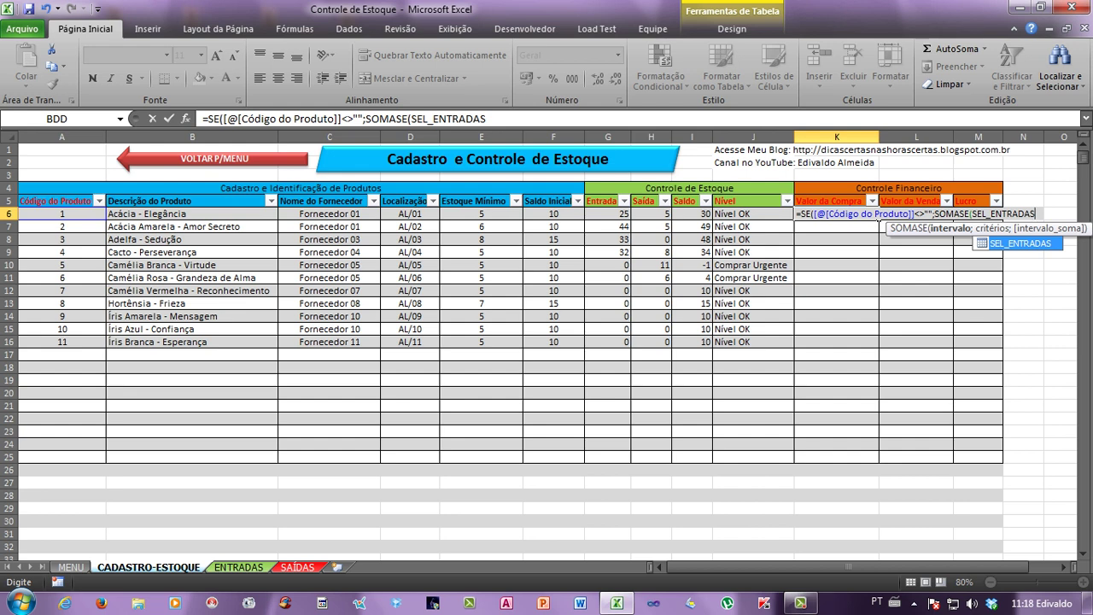
text([)
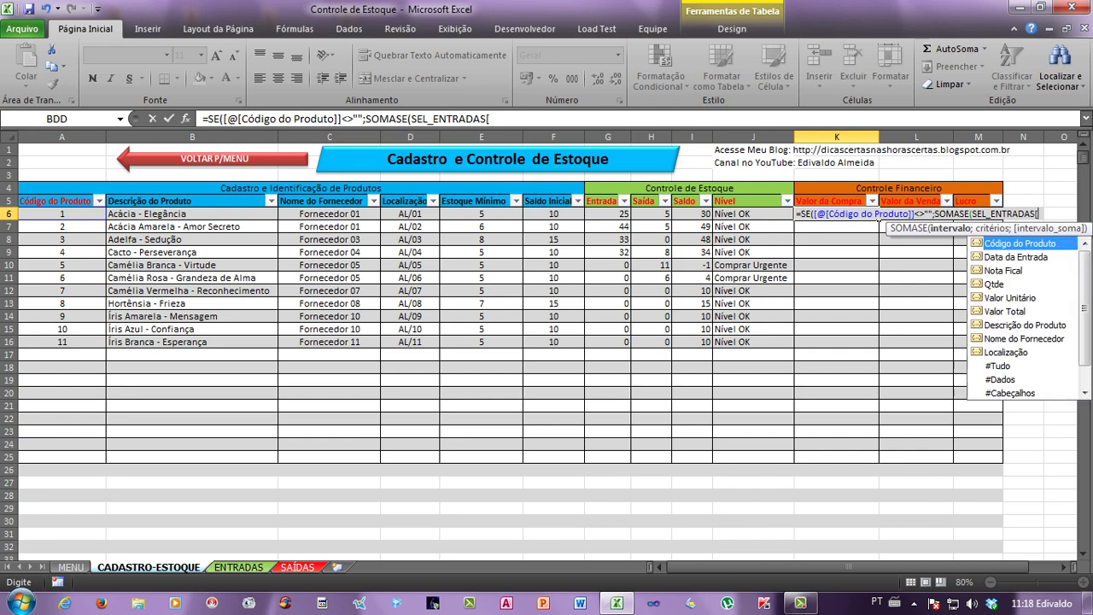
Add range SEL_ENTRADAS[Código do Produto] and criterion [@[Código do Produto]] to the SOMASE.
key(Tab)
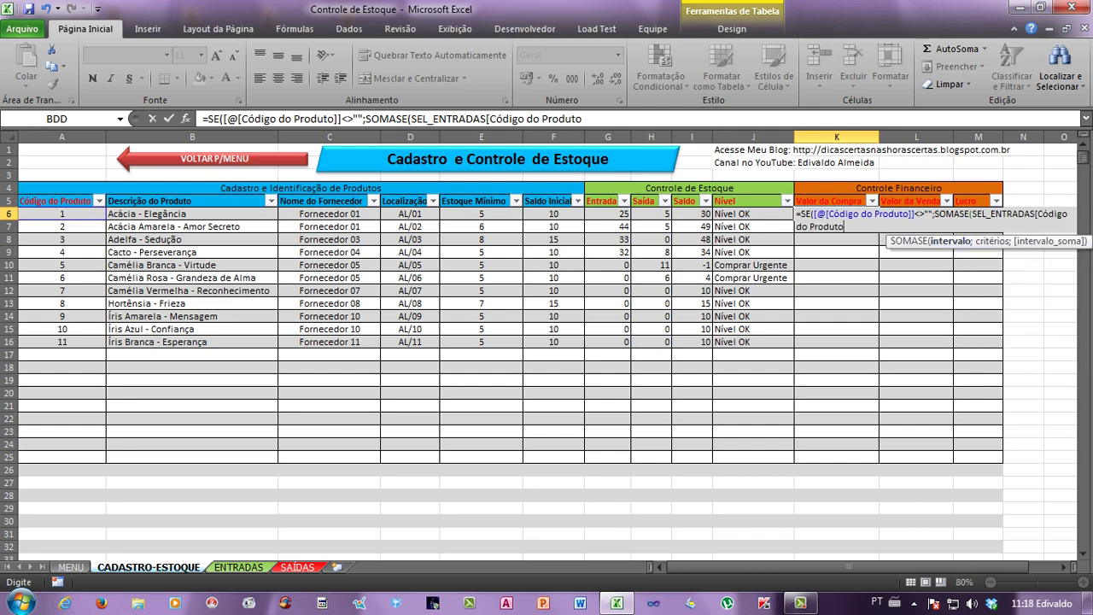
key(F2)
text(])
text(;)
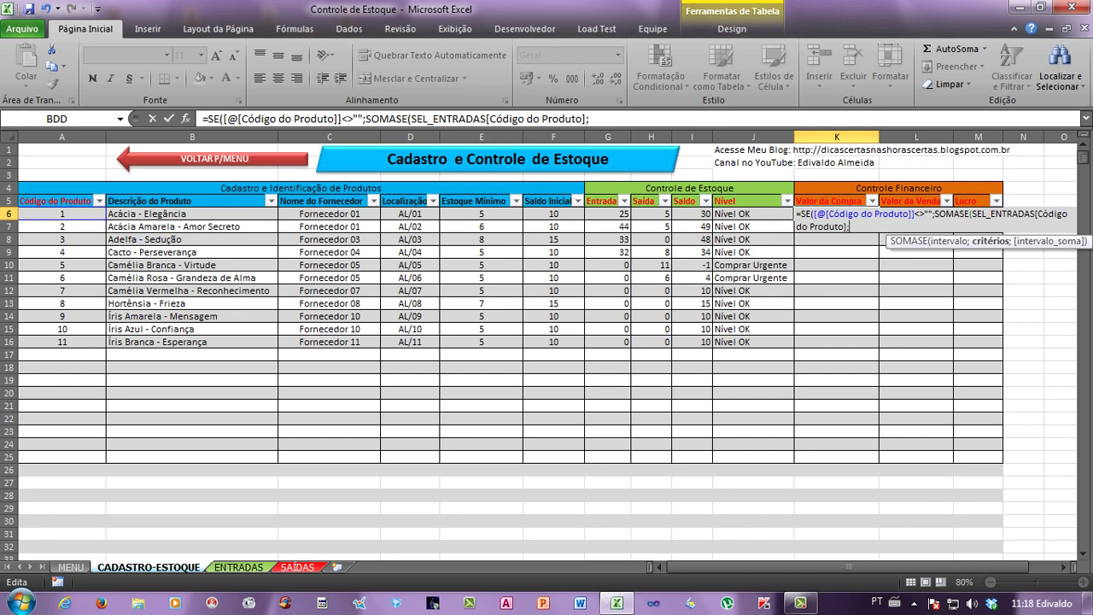
click(61, 214)
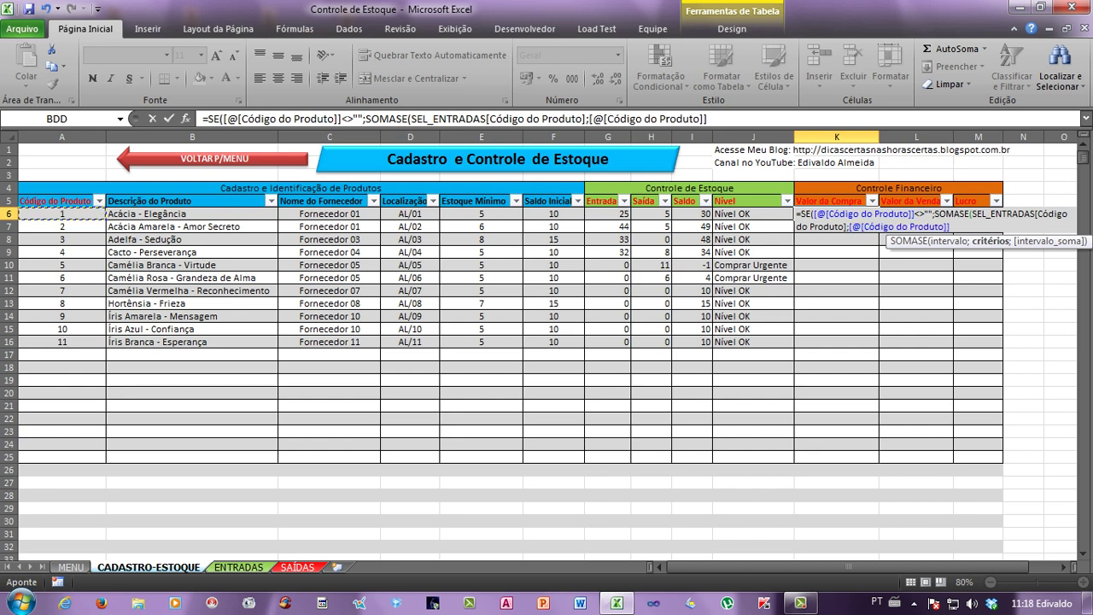
text(;)
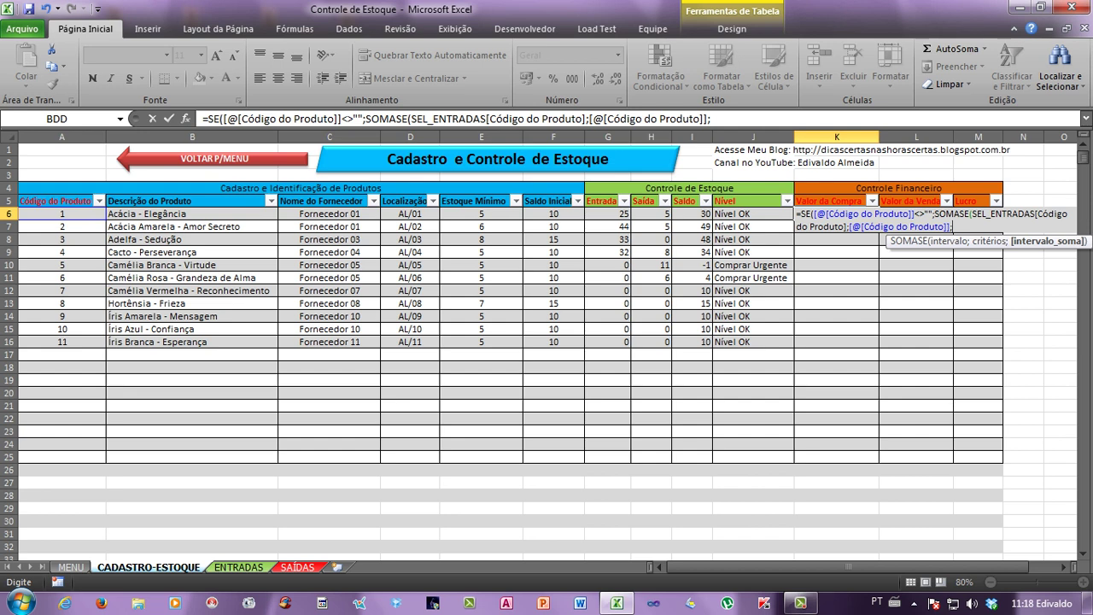
text(SE)
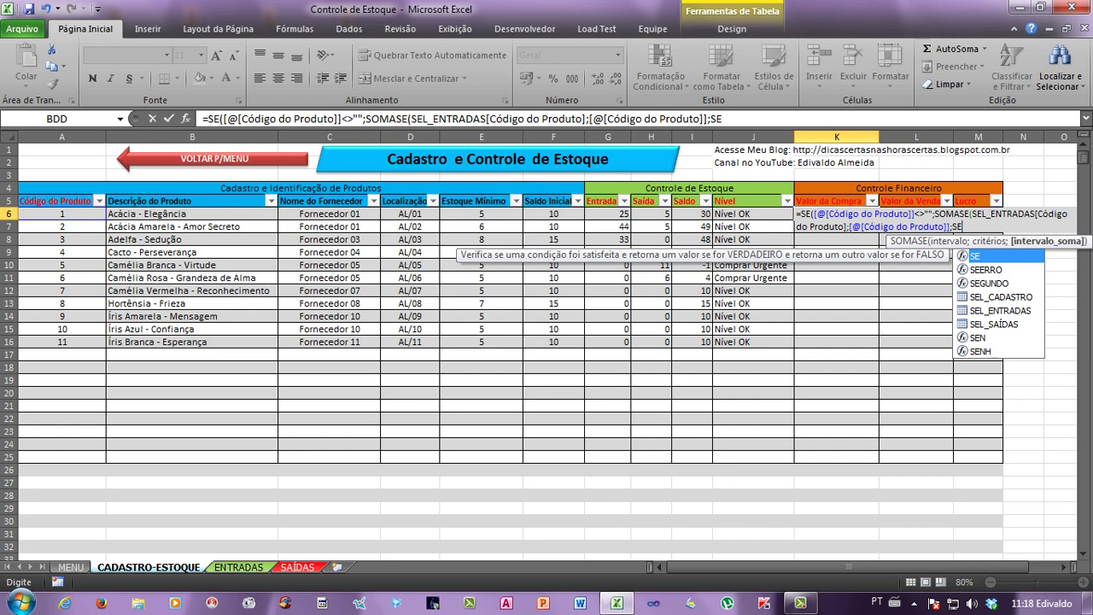
Finish with SEL_ENTRADAS[Valor Total] as sum range and "" as false result, filling the column.
key(Down)
key(Down)
key(Down)
key(Tab)
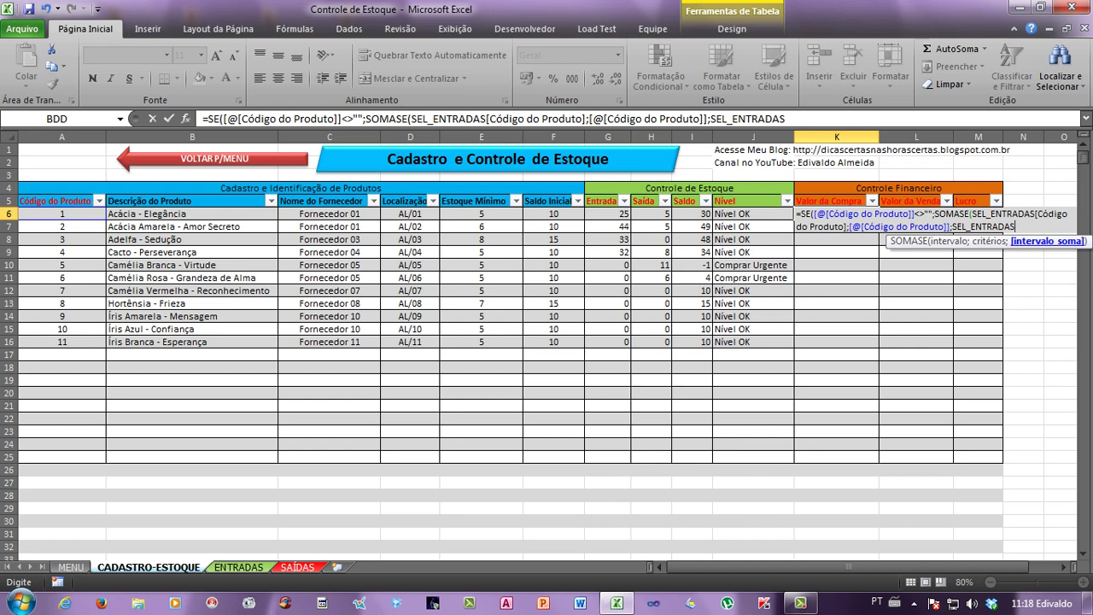
text([)
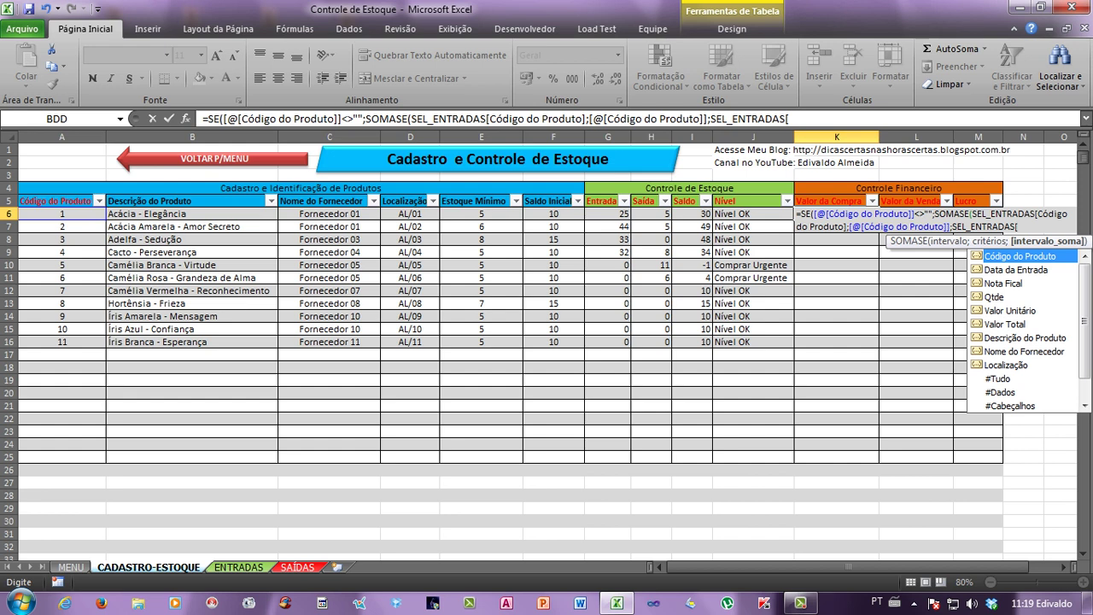
key(Down)
key(Down)
key(Down)
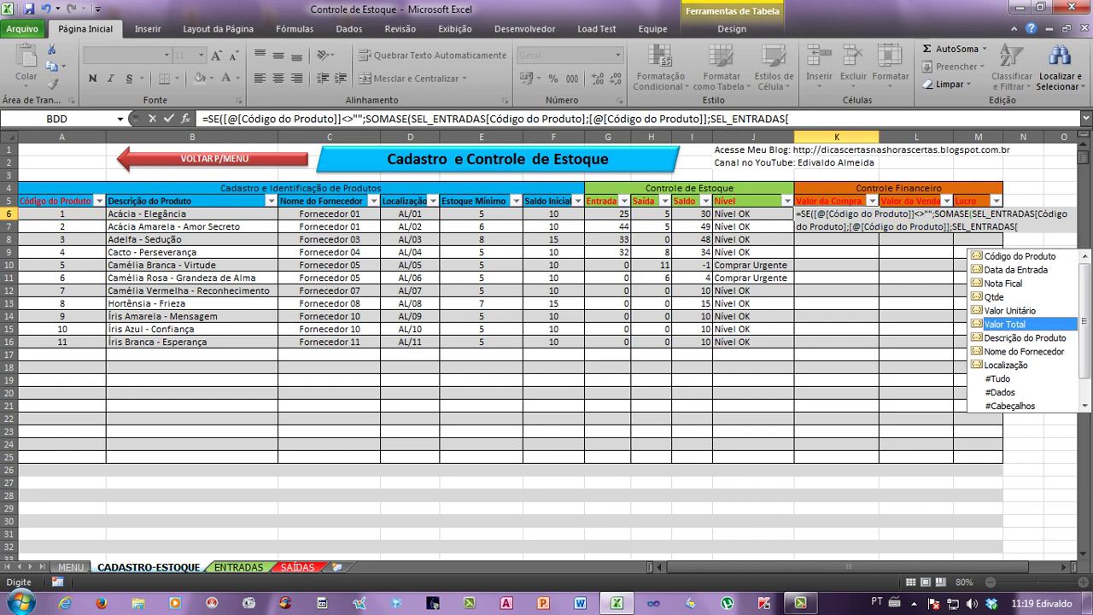
key(Tab)
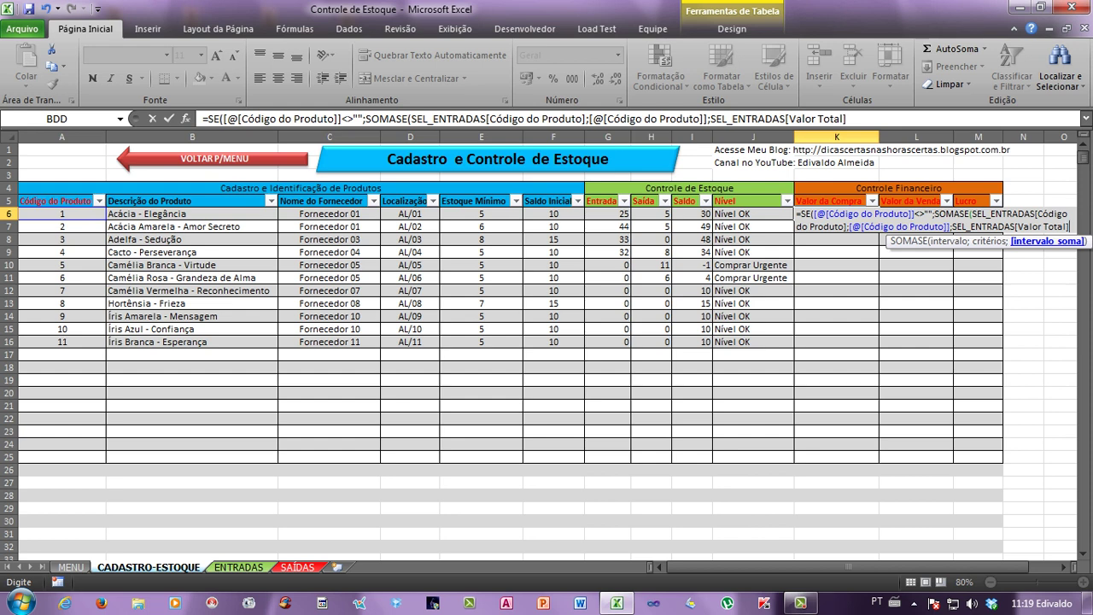
text())
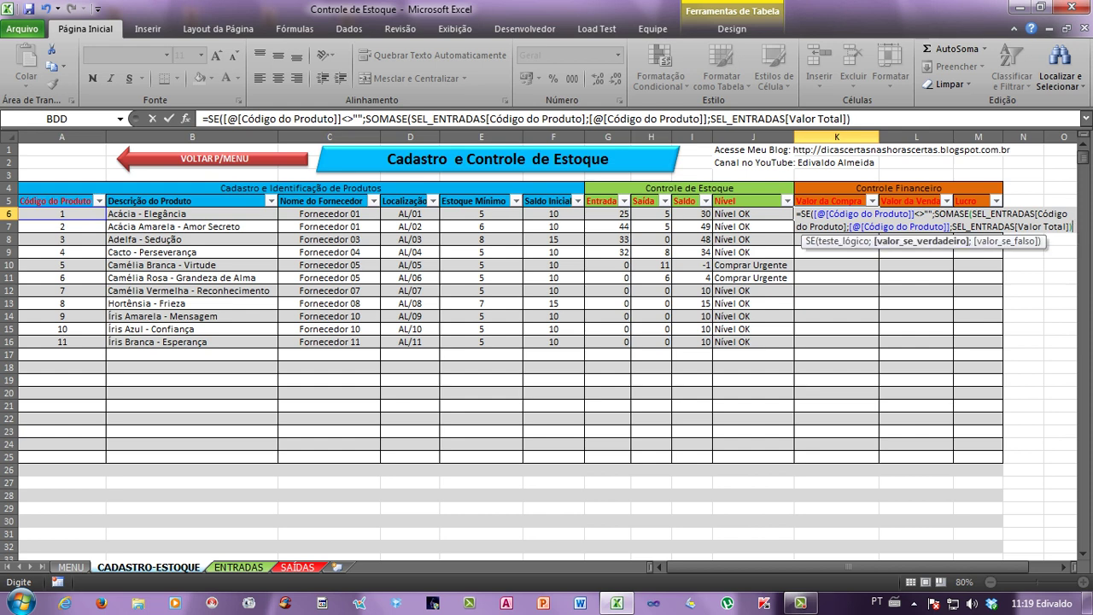
text(;)
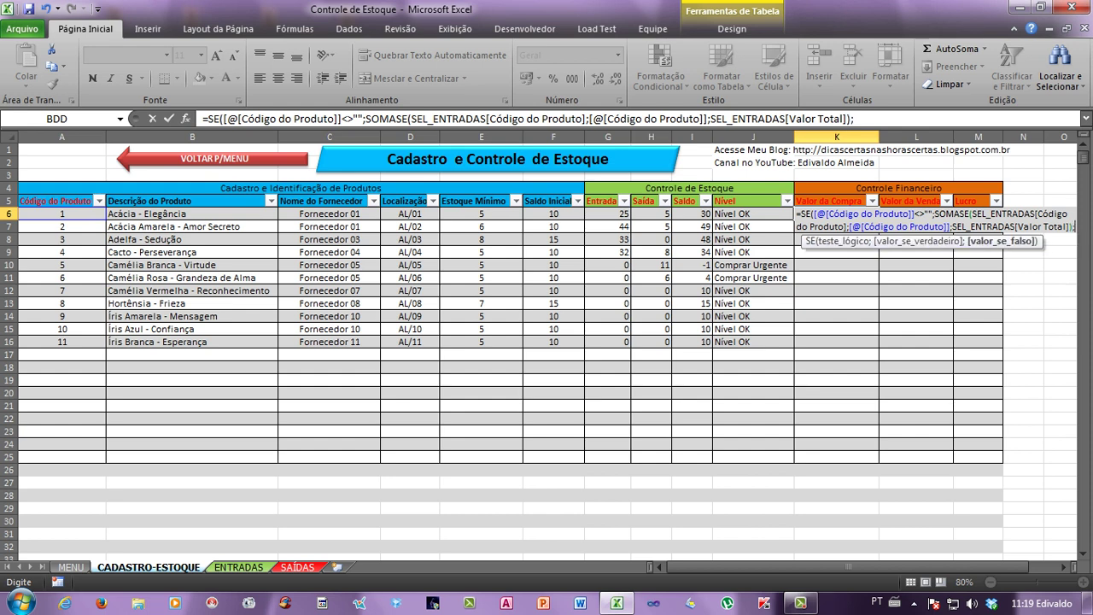
text(""))
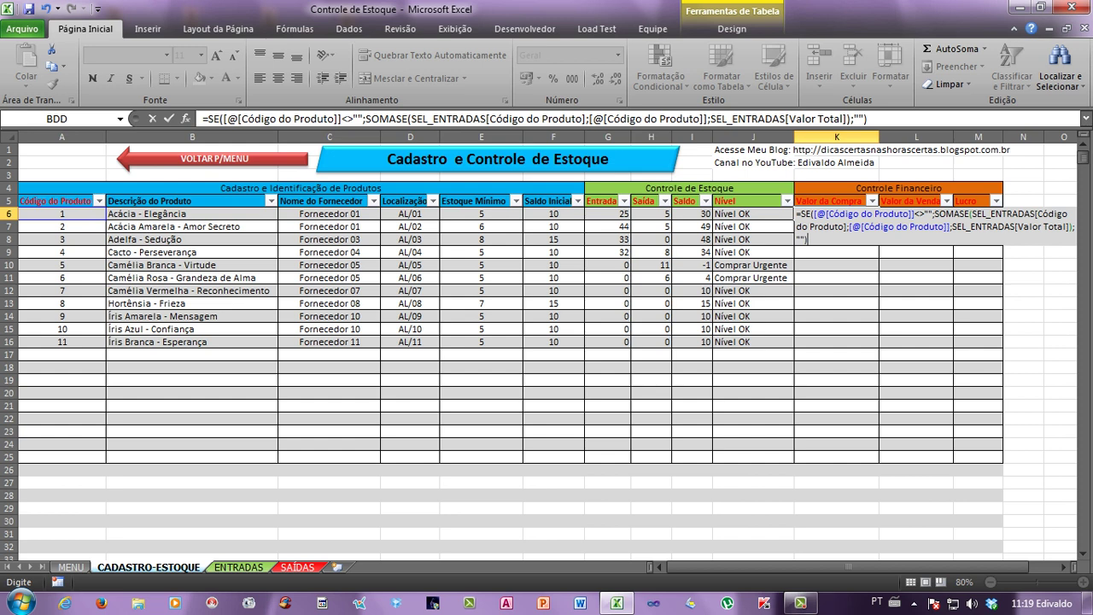
key(Return)
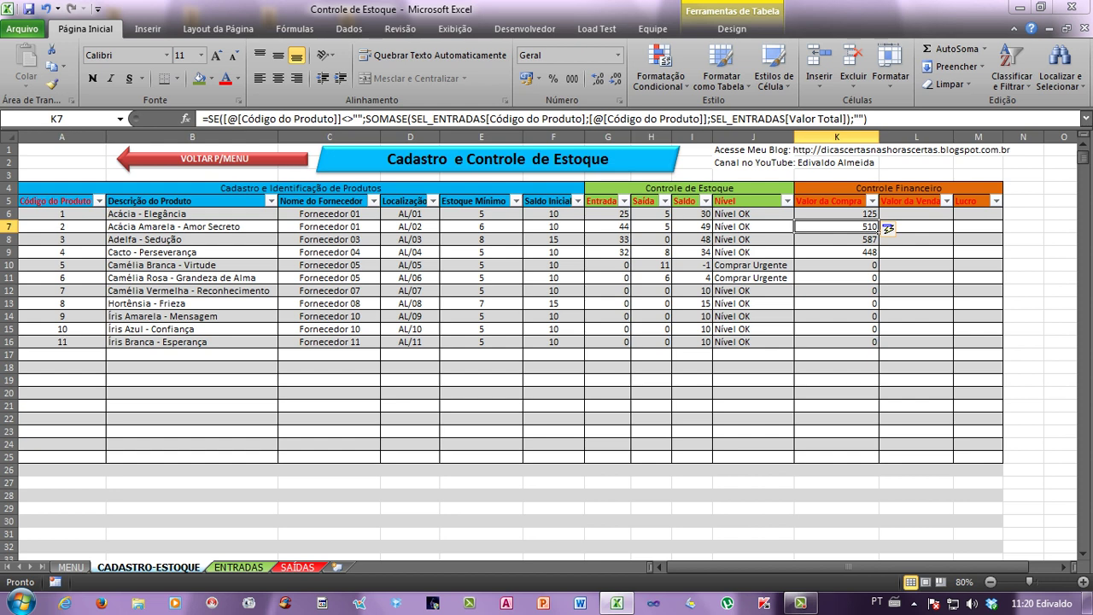
Check column K below the table for stray formulas, then return to the top of the sheet.
key(ctrl+Down)
key(Down)
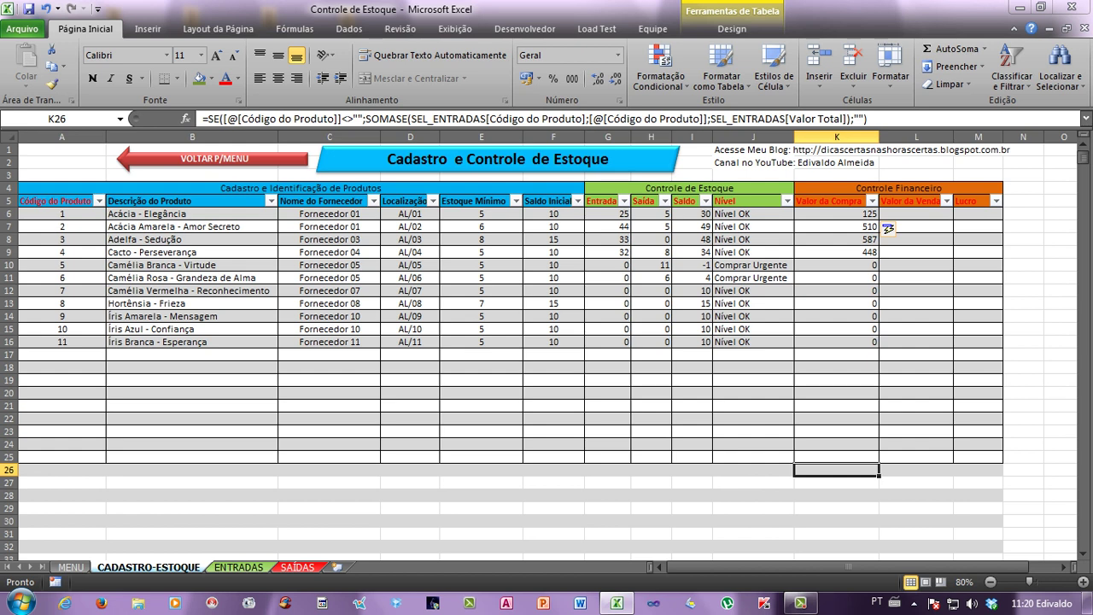
key(ctrl+shift+Down)
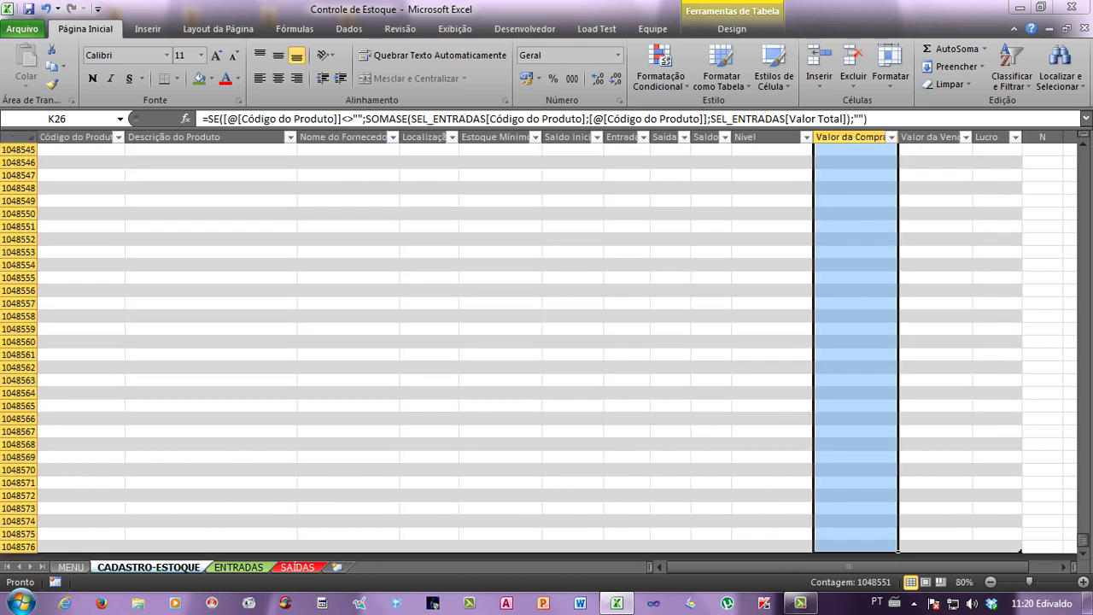
scroll(538, 350, down, 2)
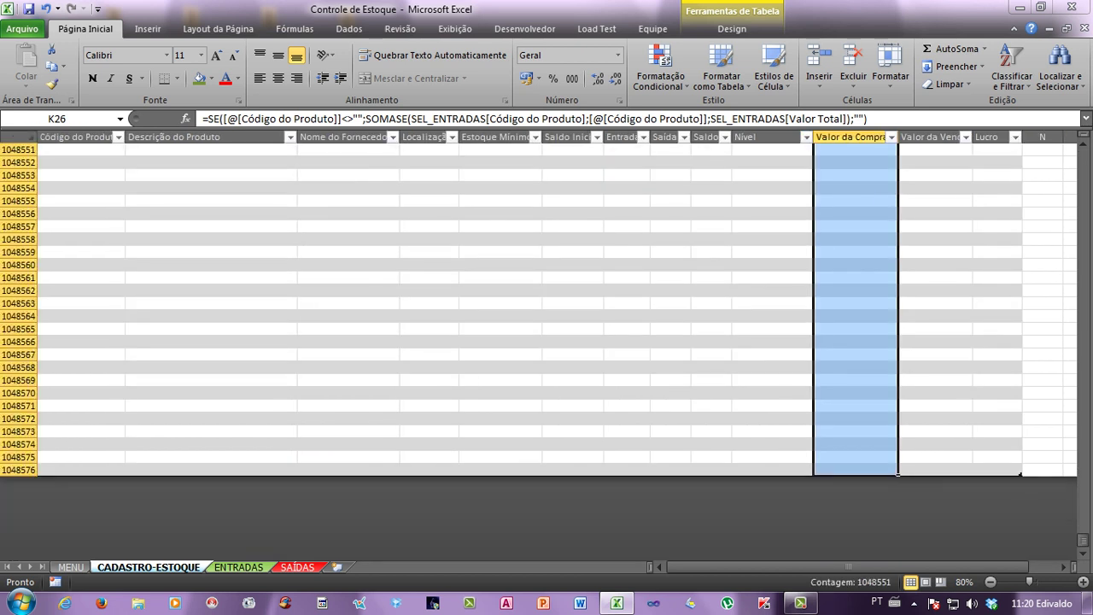
scroll(538, 350, up, 5)
key(ctrl+BackSpace)
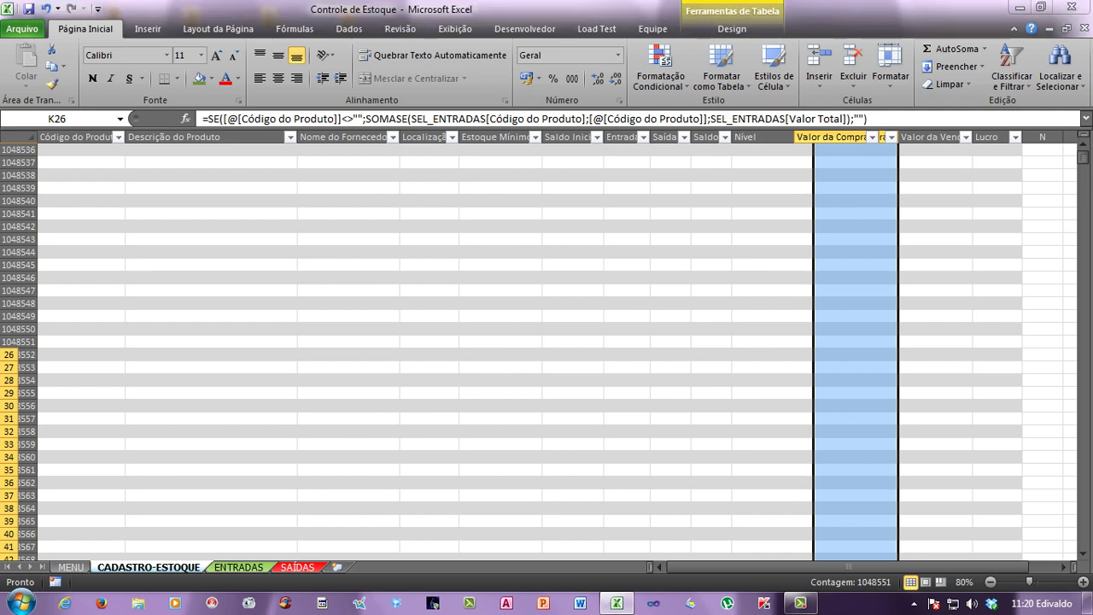
Select the entire Valor da Compra column K.
click(836, 355)
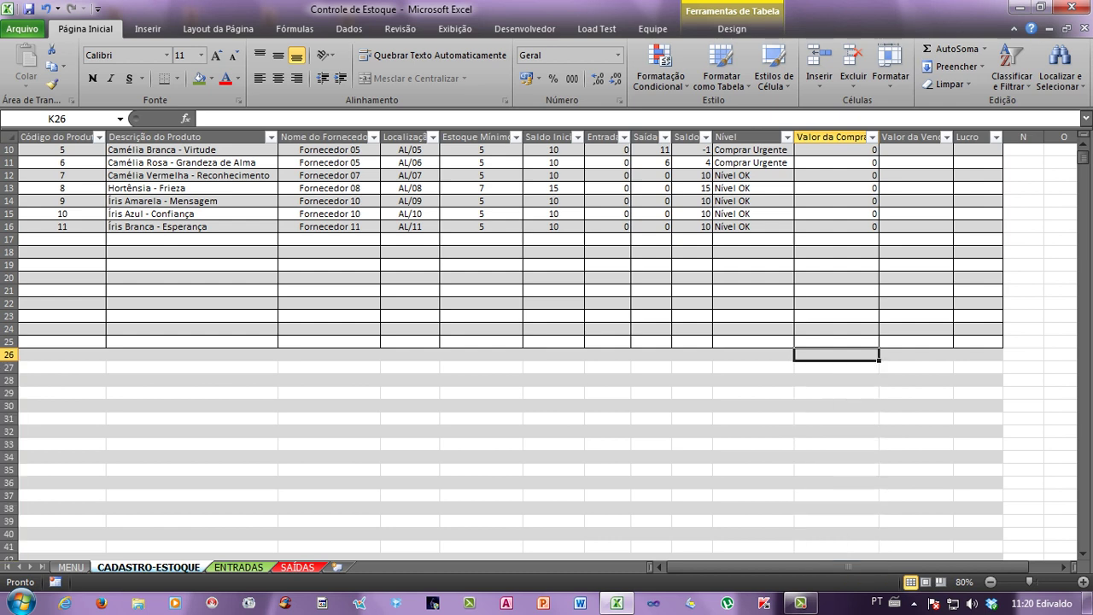
scroll(546, 342, up, 3)
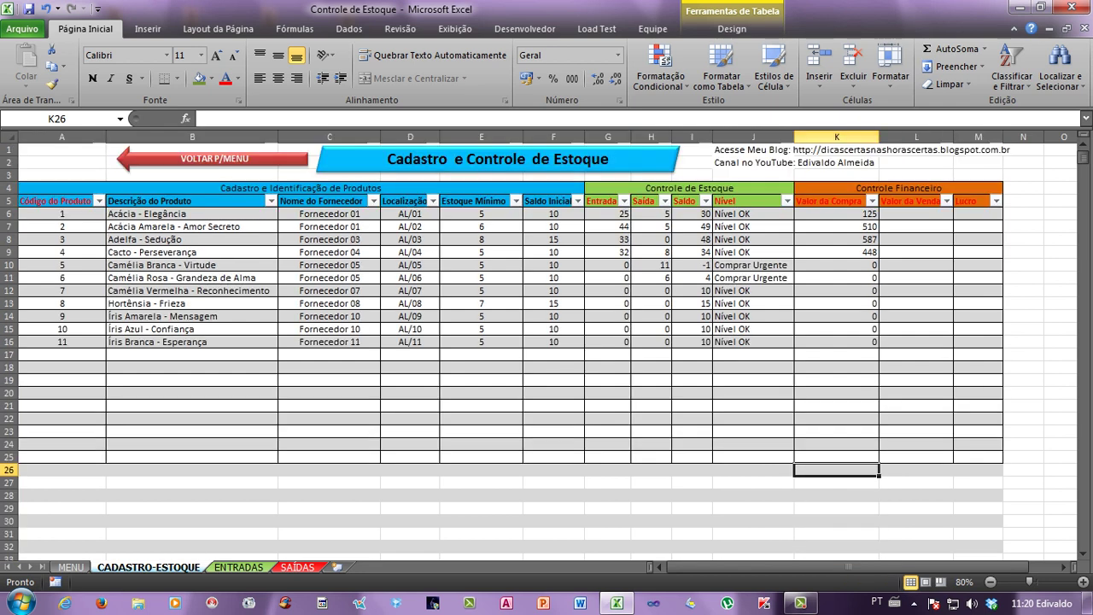
click(836, 137)
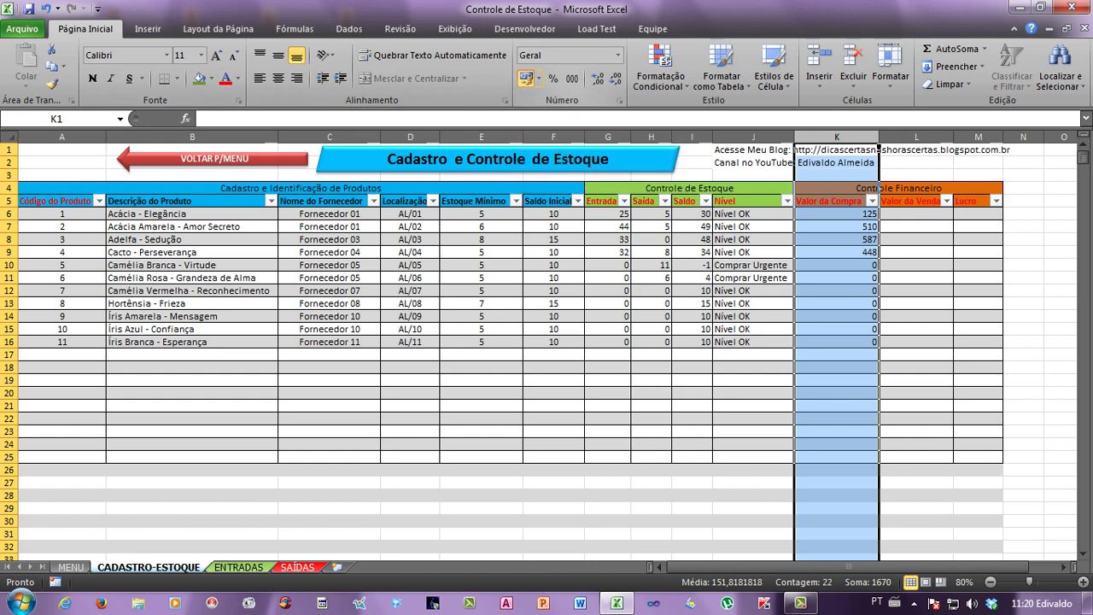
Apply R$ accounting format to column K and review the K6, K10 and G6 formulas.
click(527, 79)
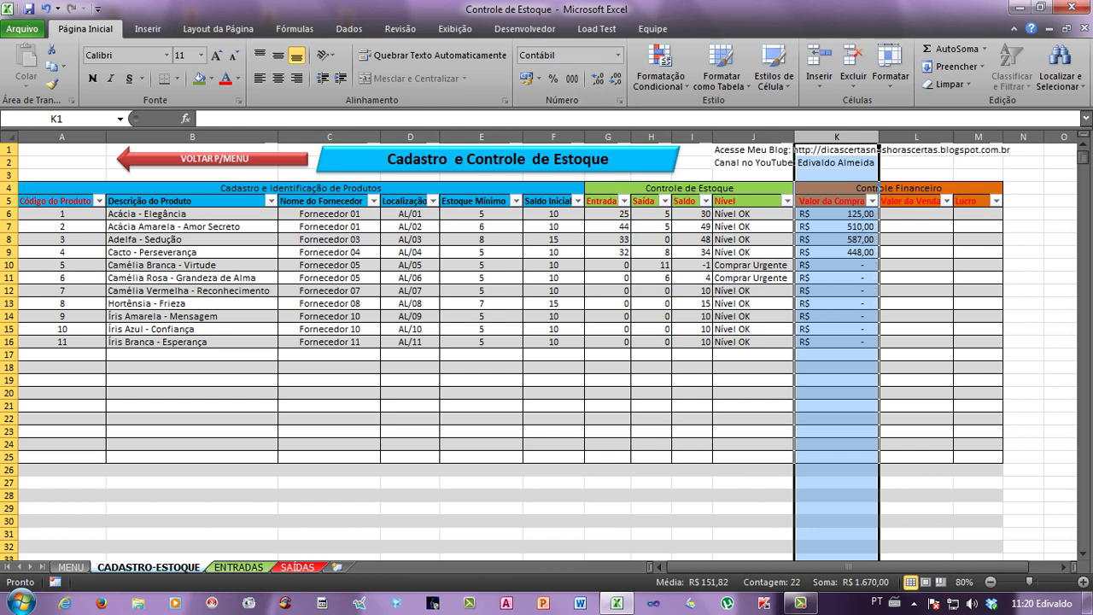
click(871, 265)
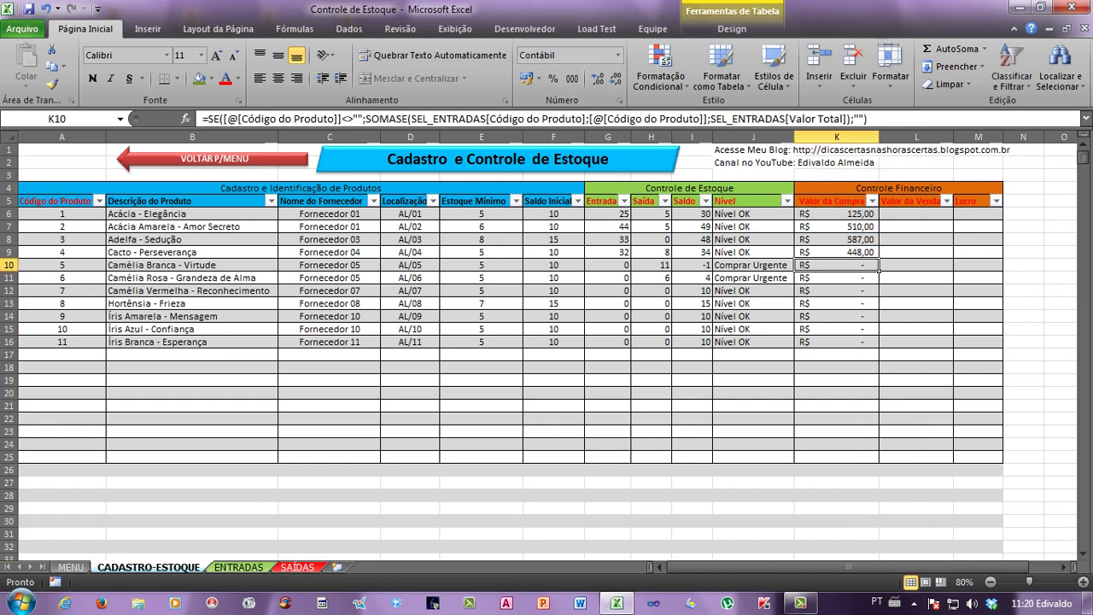
click(876, 215)
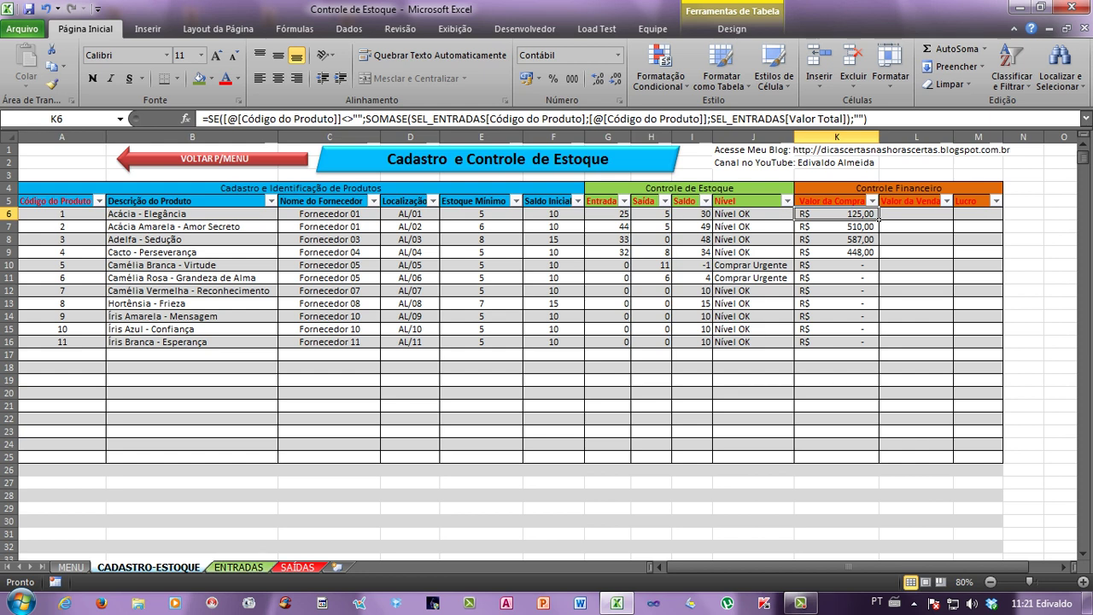
click(627, 215)
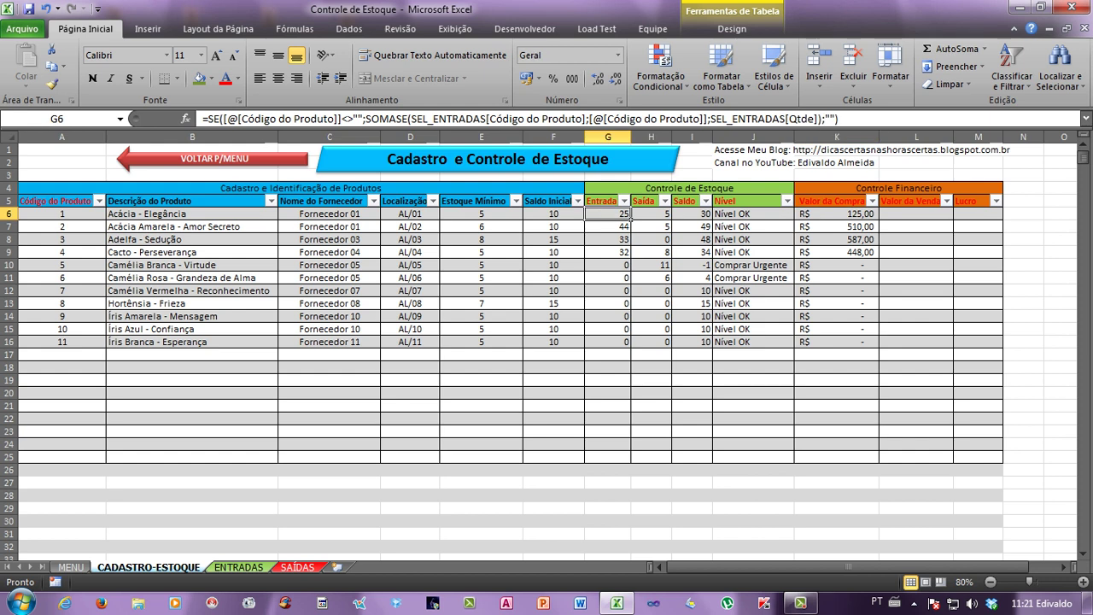
click(876, 216)
Compare with the Qtde value and Valor Total formula in the ENTRADAS sheet's row 6.
key(ctrl+Page_Down)
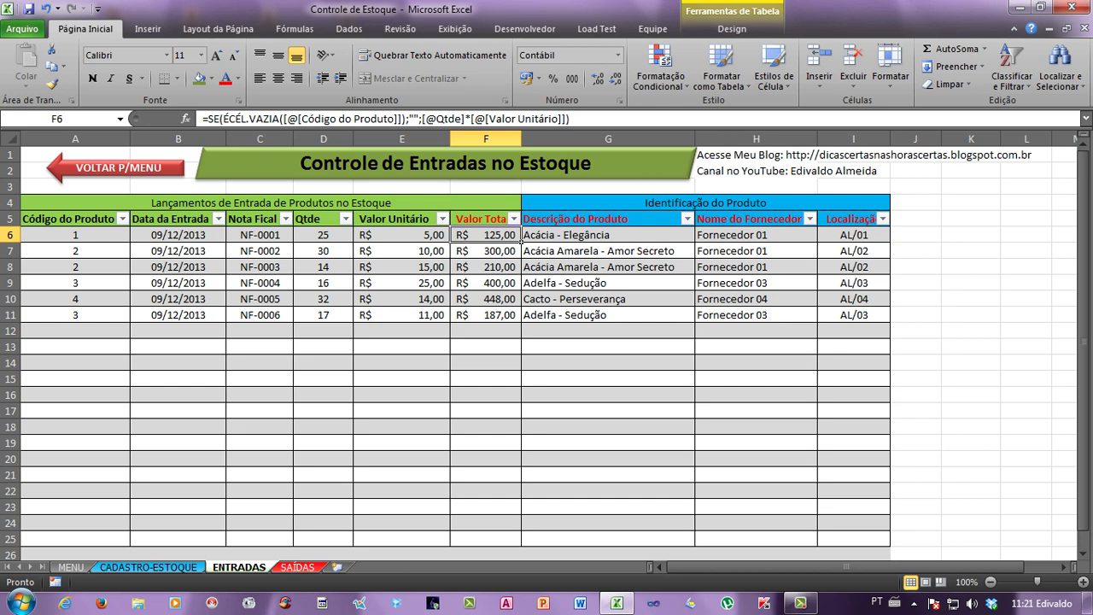
click(323, 235)
click(485, 235)
key(ctrl+Page_Up)
Recheck the Valor da Compra formulas in K6 and K10 against G6, then move to ENTRADAS.
click(837, 264)
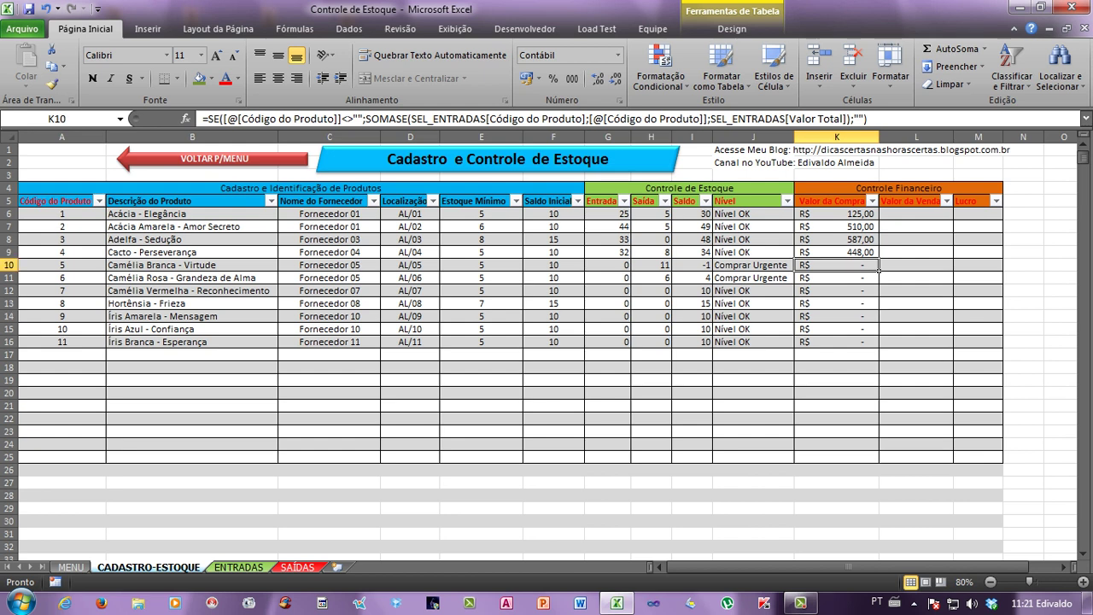
key(Down)
key(Down)
key(Down)
key(Down)
key(Down)
key(Down)
click(837, 213)
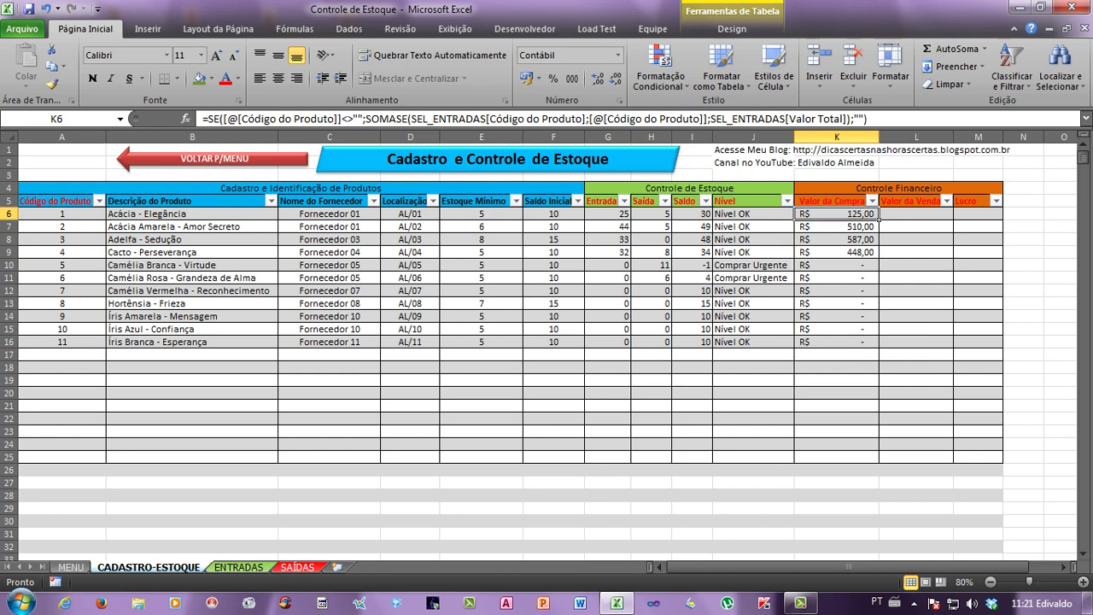
click(623, 214)
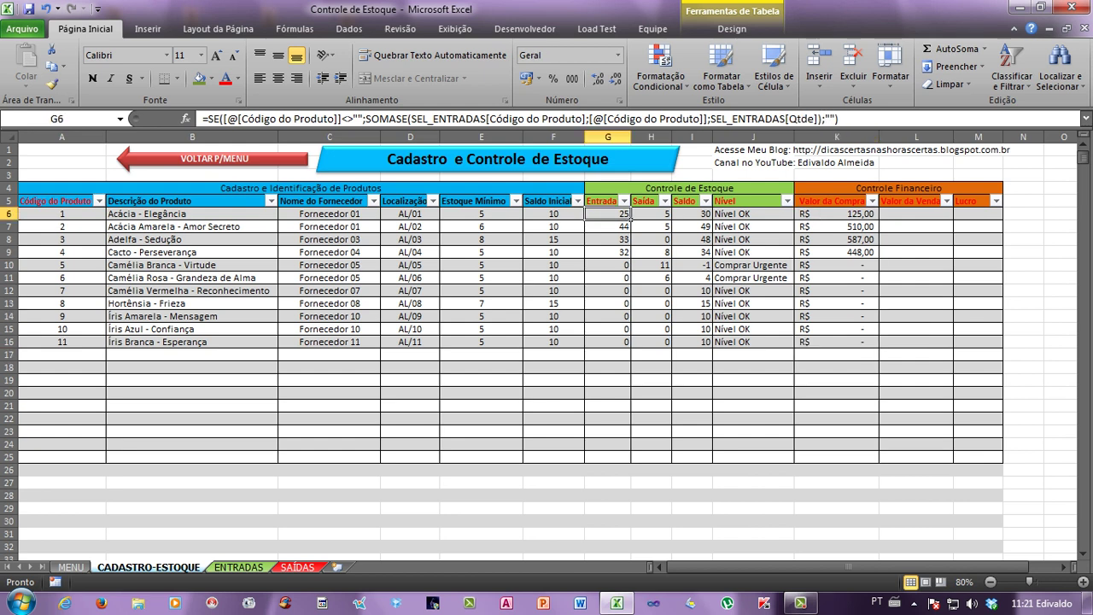
click(845, 214)
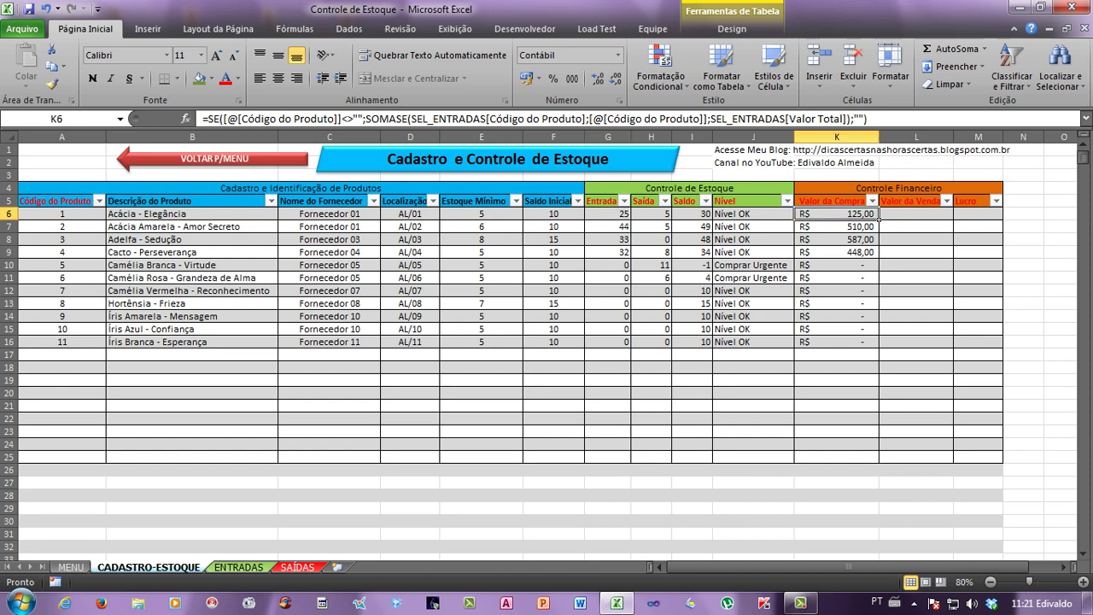
click(845, 252)
click(877, 216)
click(837, 265)
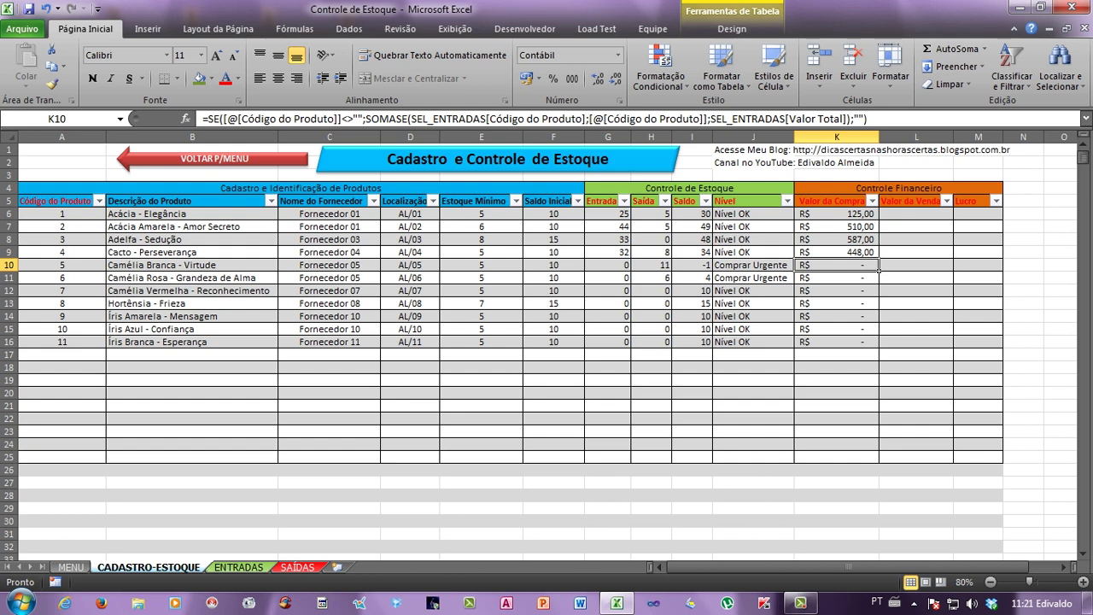
click(877, 215)
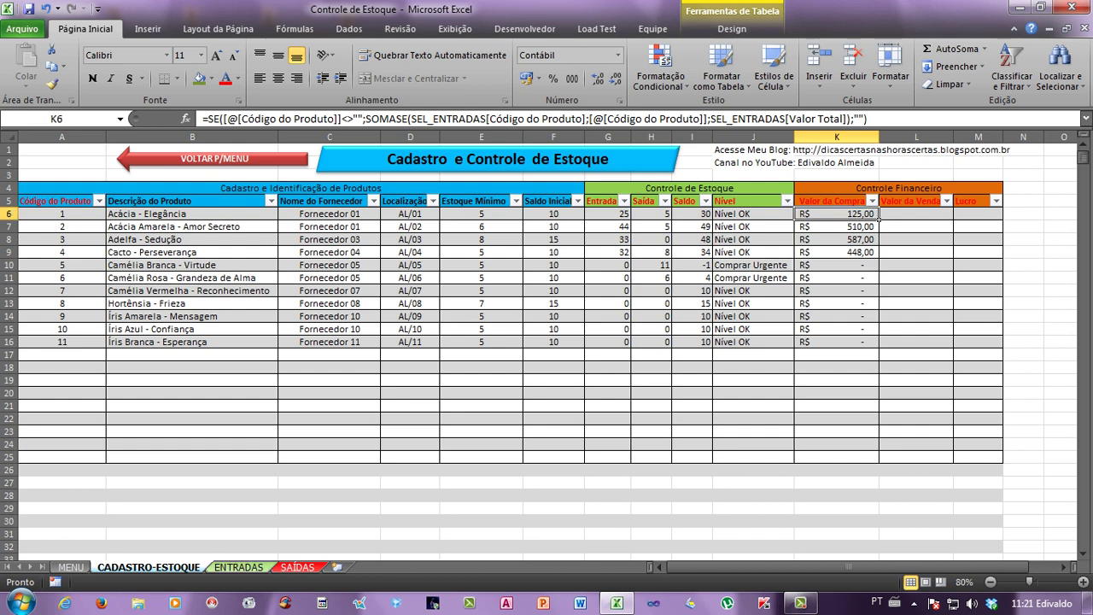
click(238, 567)
Start row 12 with product code 1, today's date and invoice NF-0007.
click(102, 330)
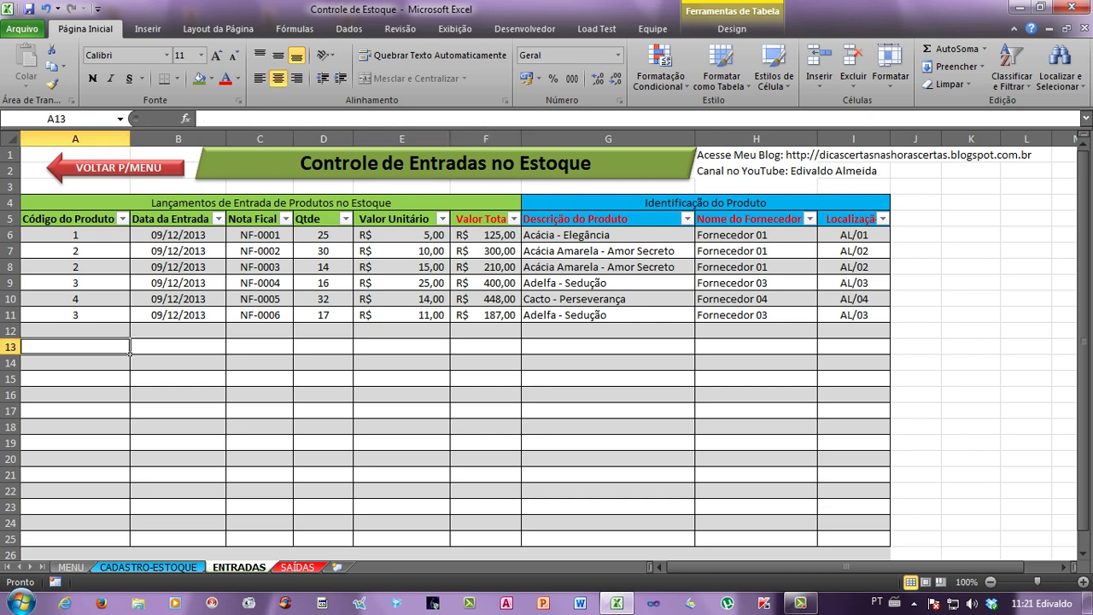
text(1)
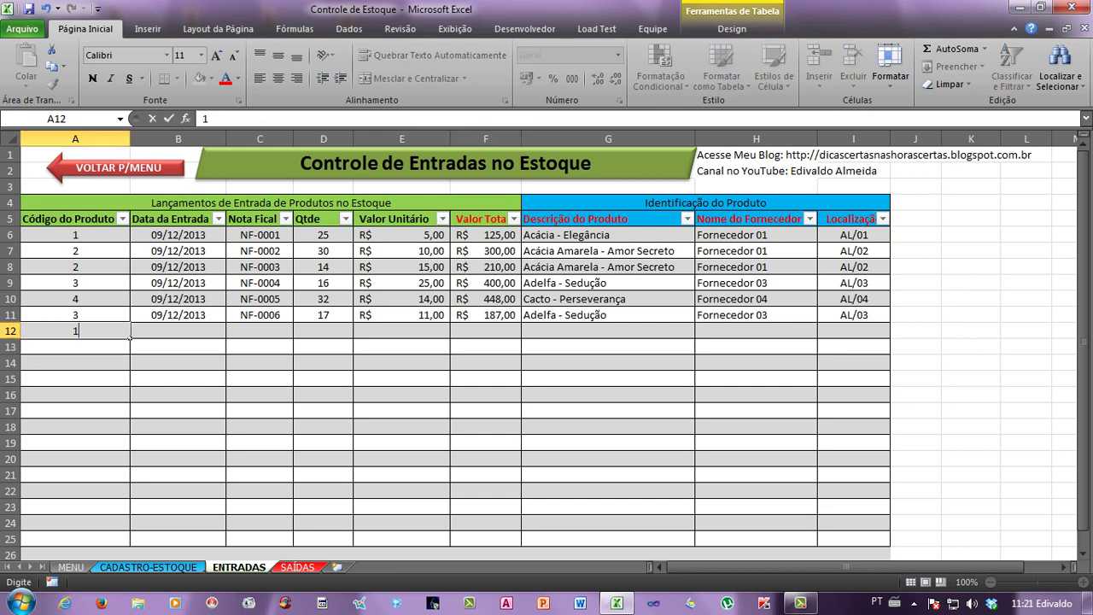
key(Tab)
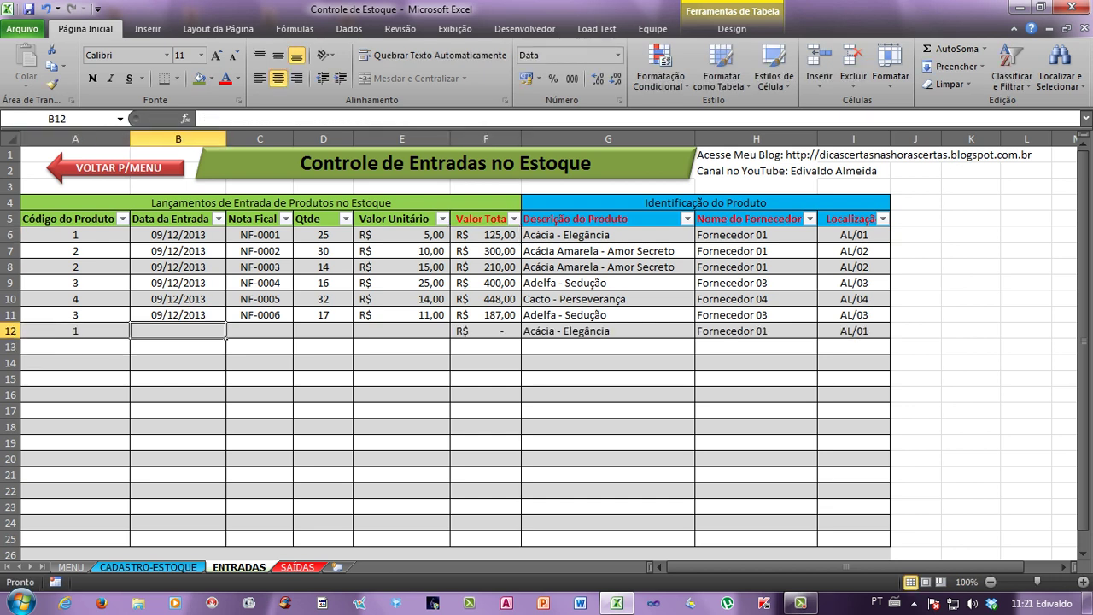
key(ctrl+semicolon)
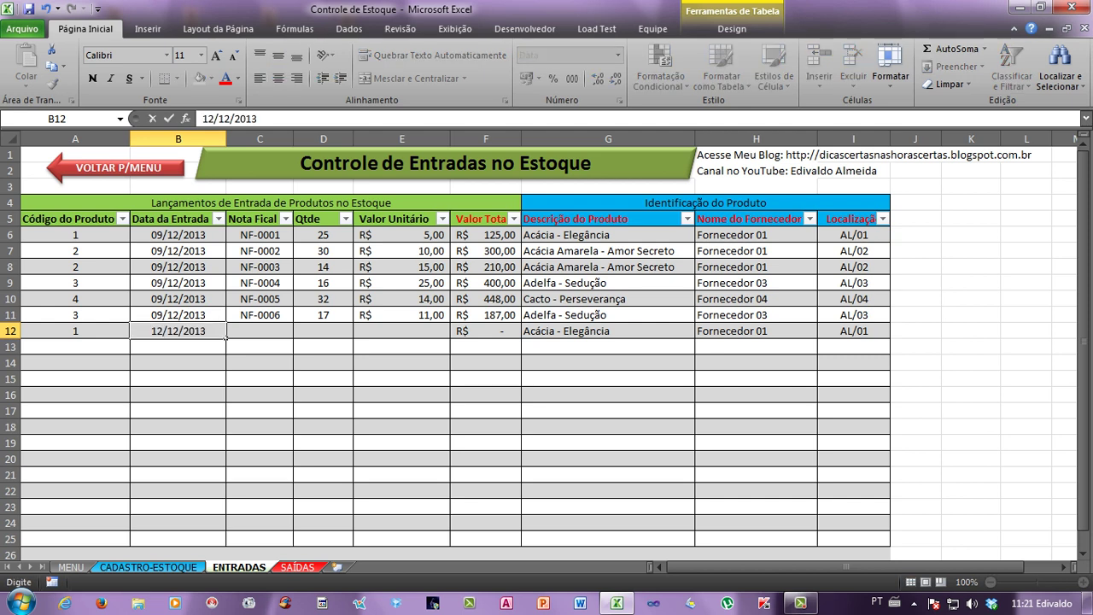
key(Tab)
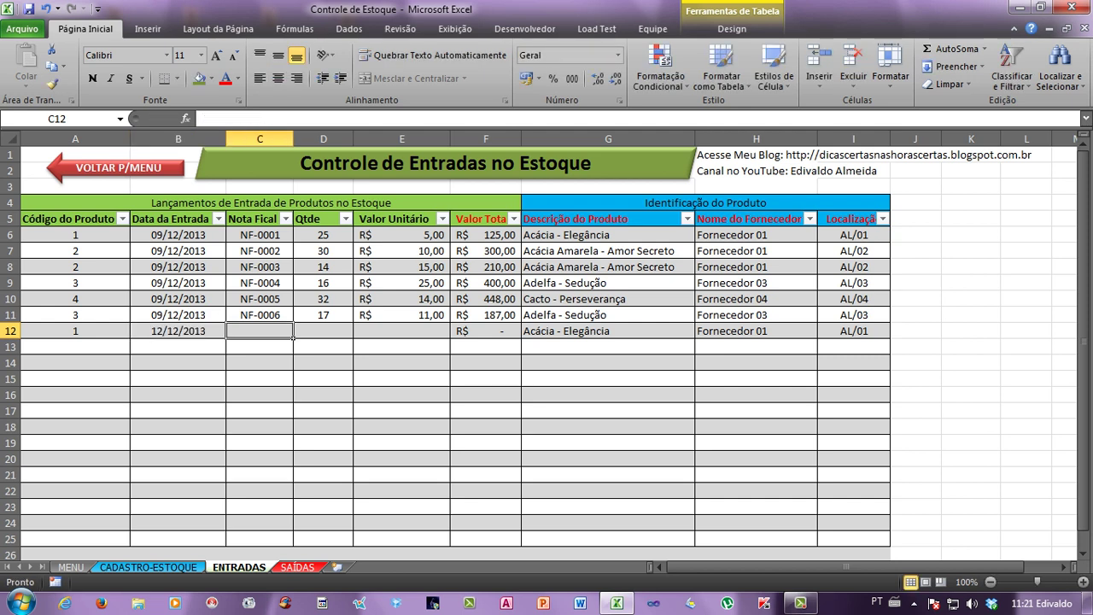
click(259, 314)
drag(292, 322, 295, 338)
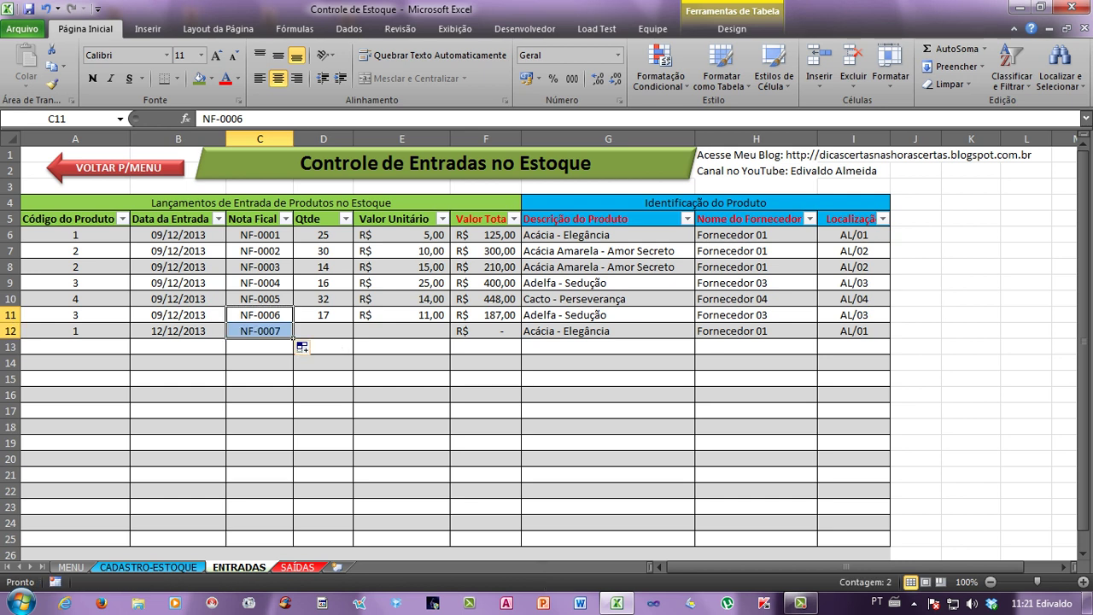
click(322, 331)
Check product 1's Entrada formula on CADASTRO-ESTOQUE, then enter quantity 10 in D12.
click(148, 567)
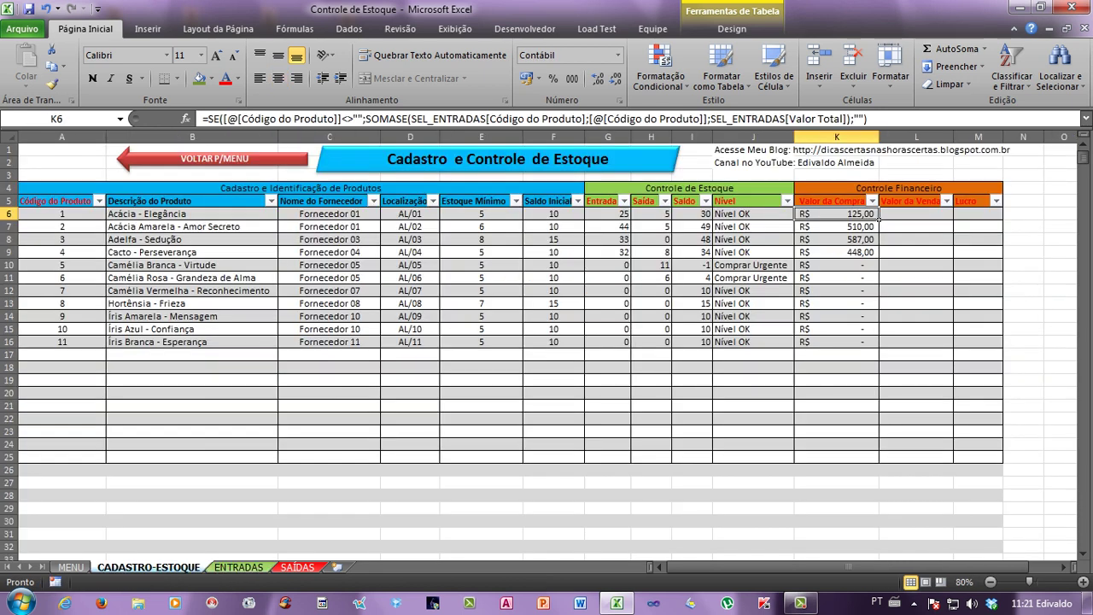
click(628, 217)
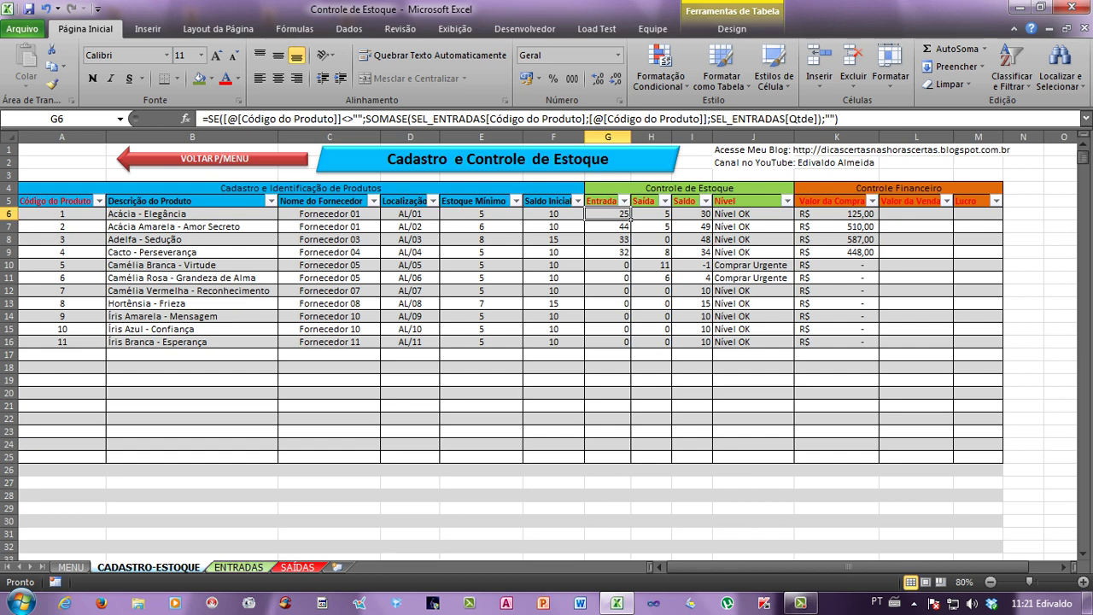
key(ctrl+Page_Down)
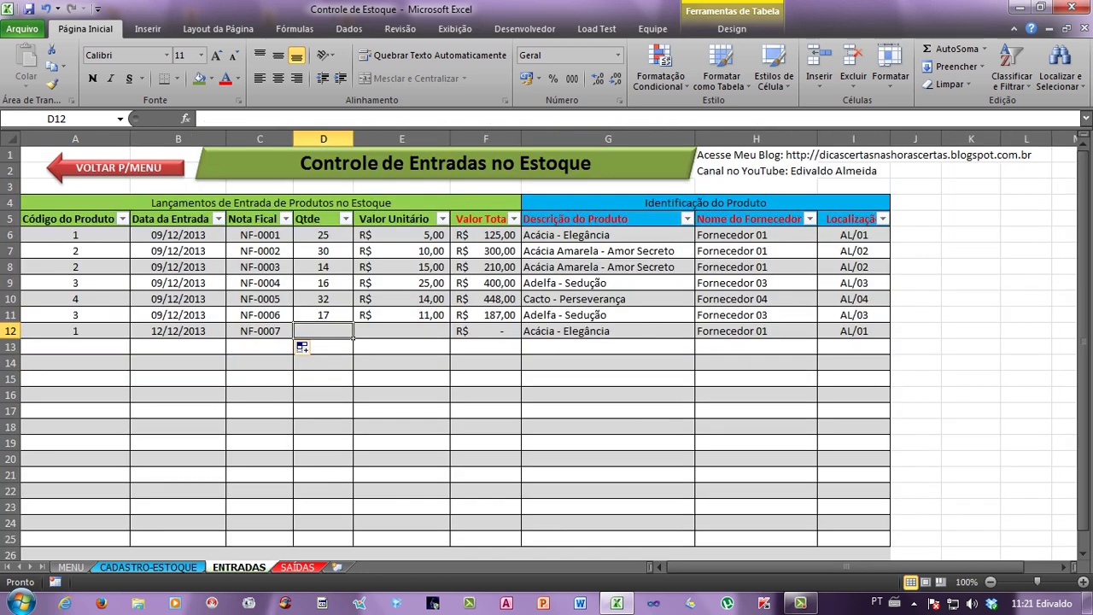
text(10)
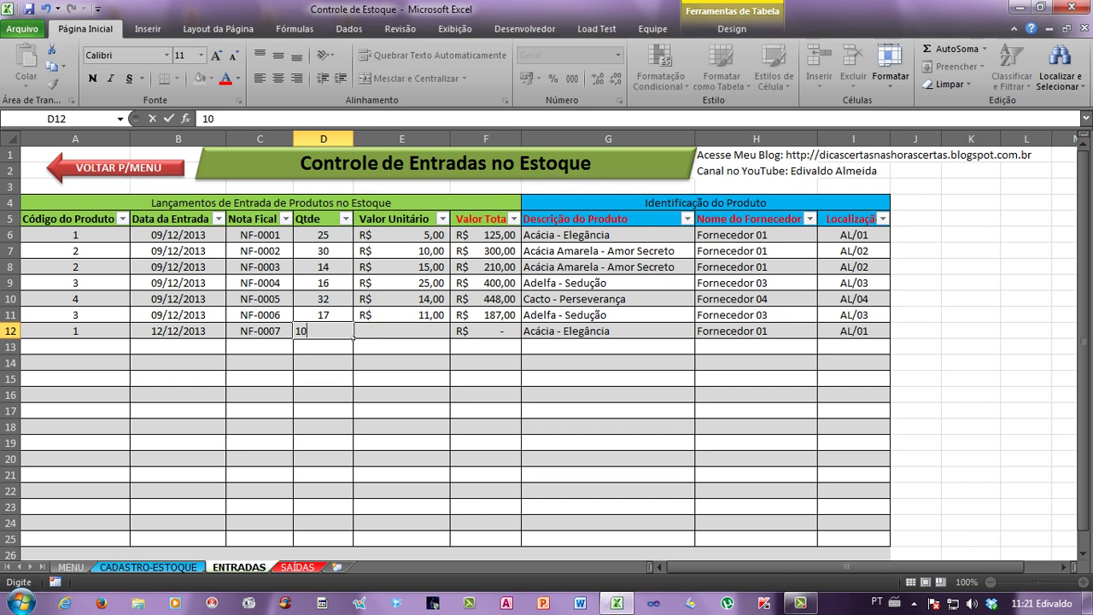
key(Return)
Enter unit price 5,00 in E12 and check the Valor Total and description lookup.
key(Up)
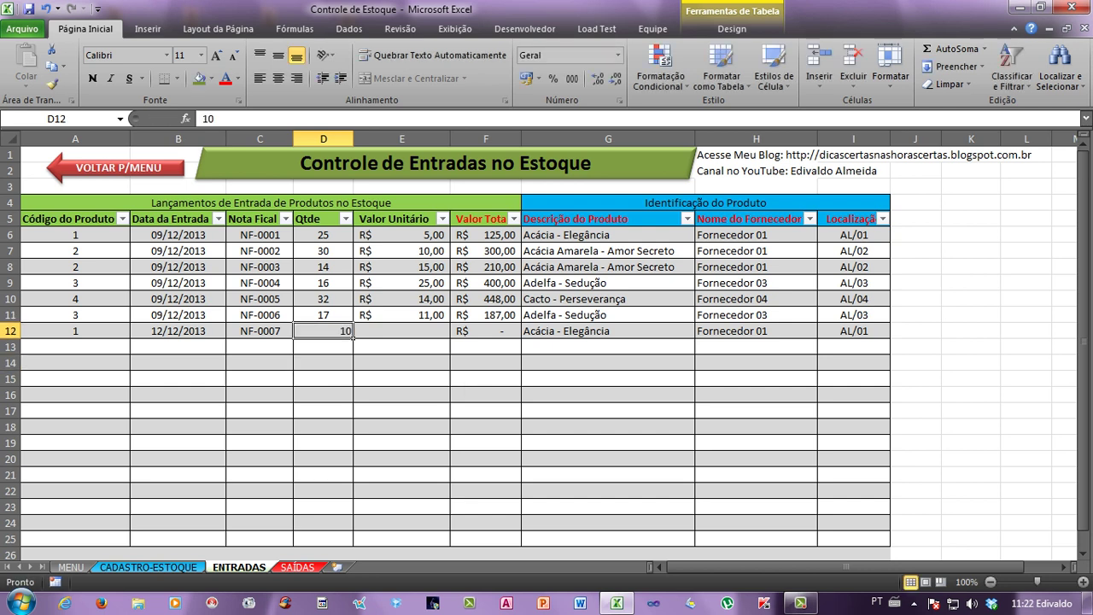
click(323, 138)
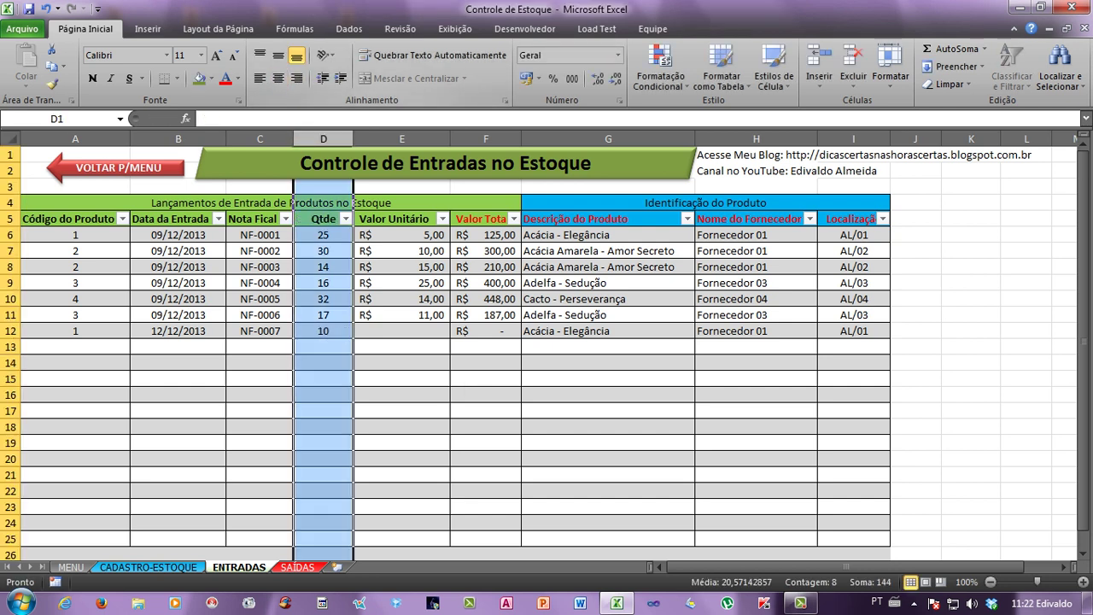
click(323, 330)
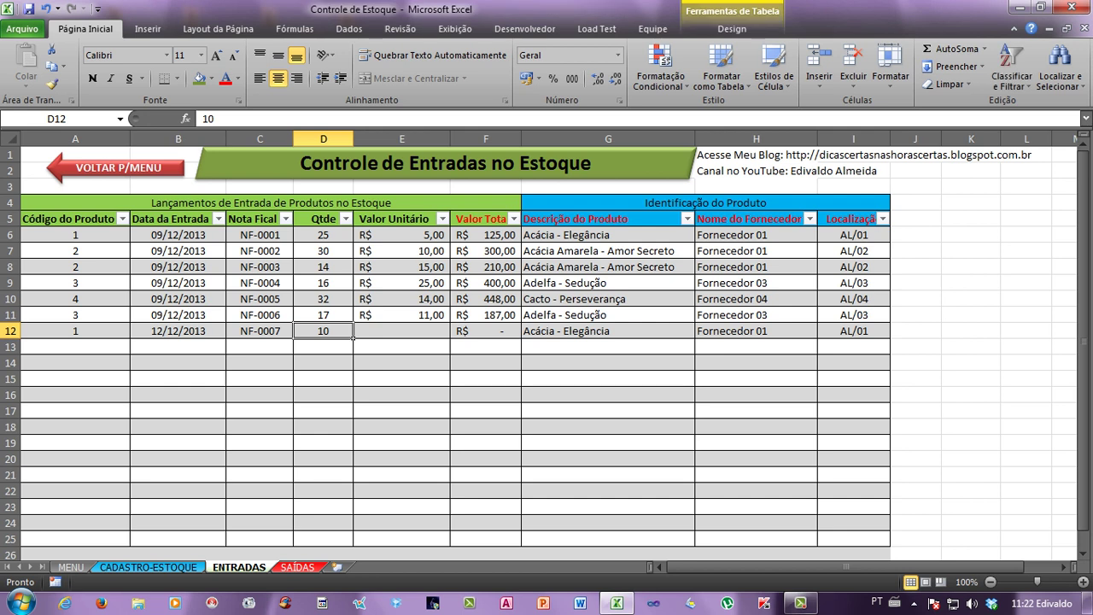
click(323, 235)
click(401, 330)
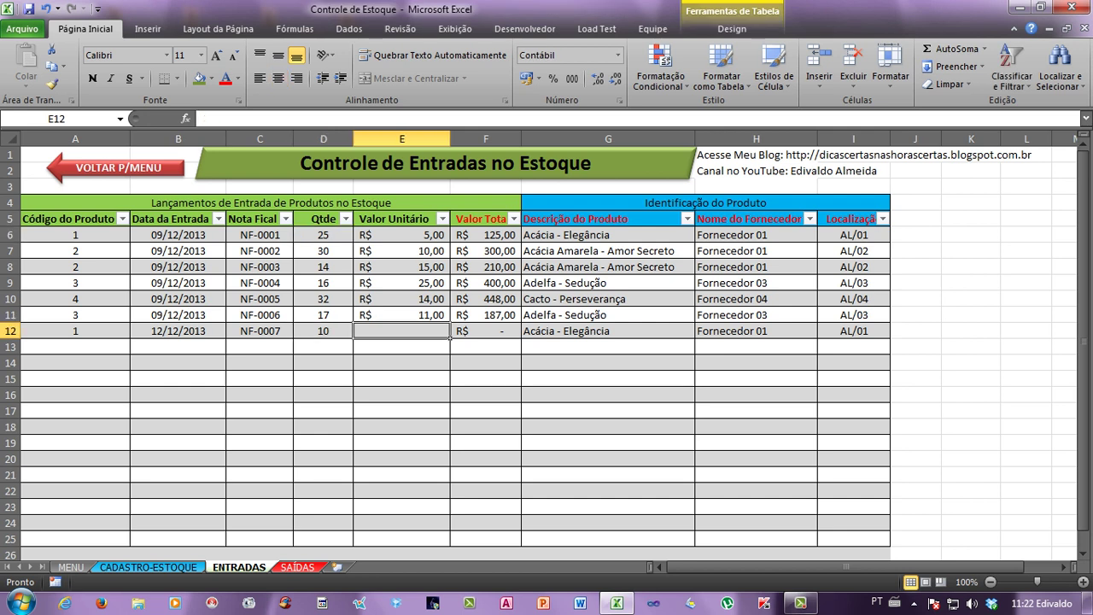
text(5)
key(Return)
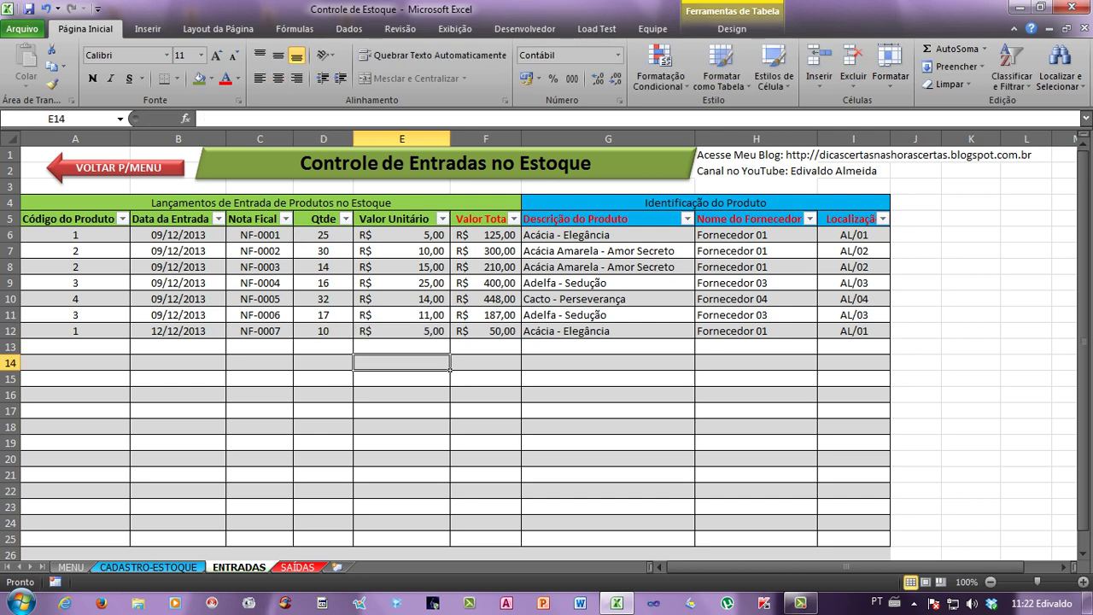
click(401, 331)
click(486, 330)
click(608, 330)
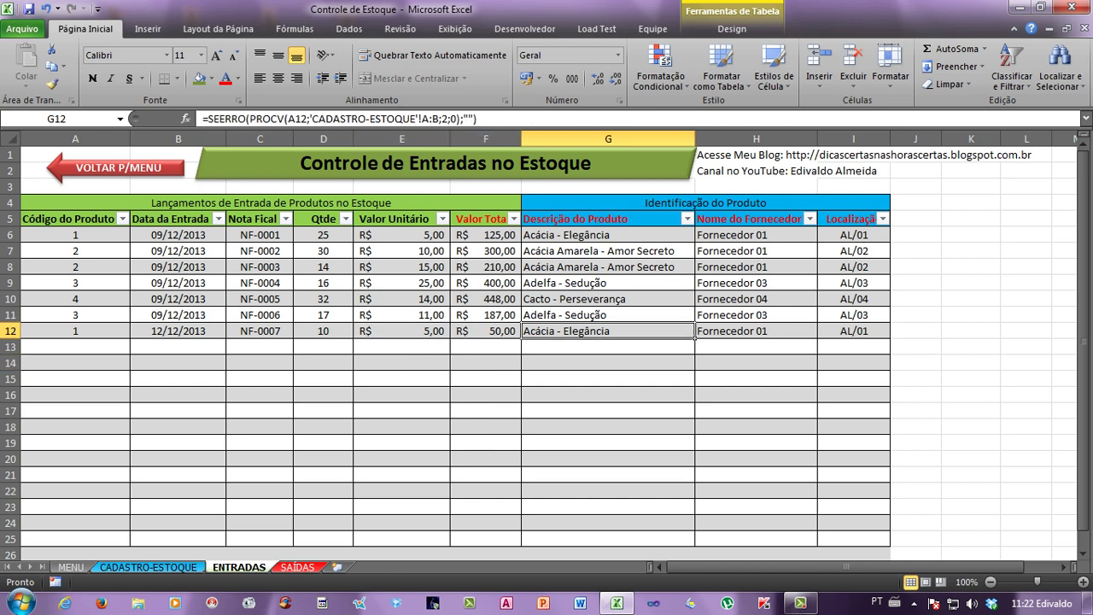
Inspect the new entry's Valor Total formula in F12 and description lookup in G12.
click(486, 330)
click(608, 330)
click(485, 330)
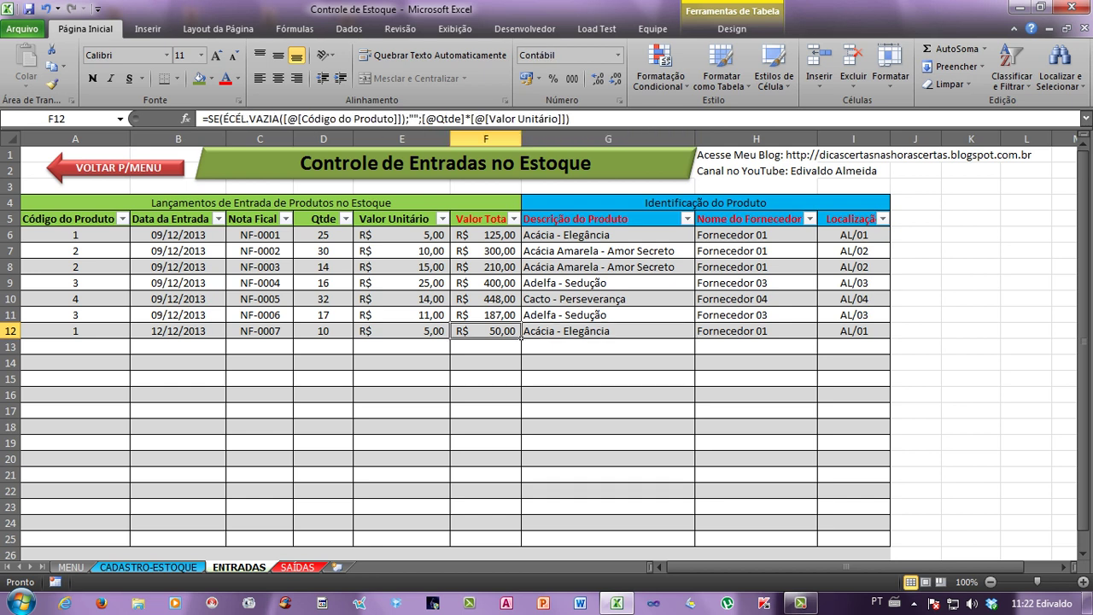
click(323, 330)
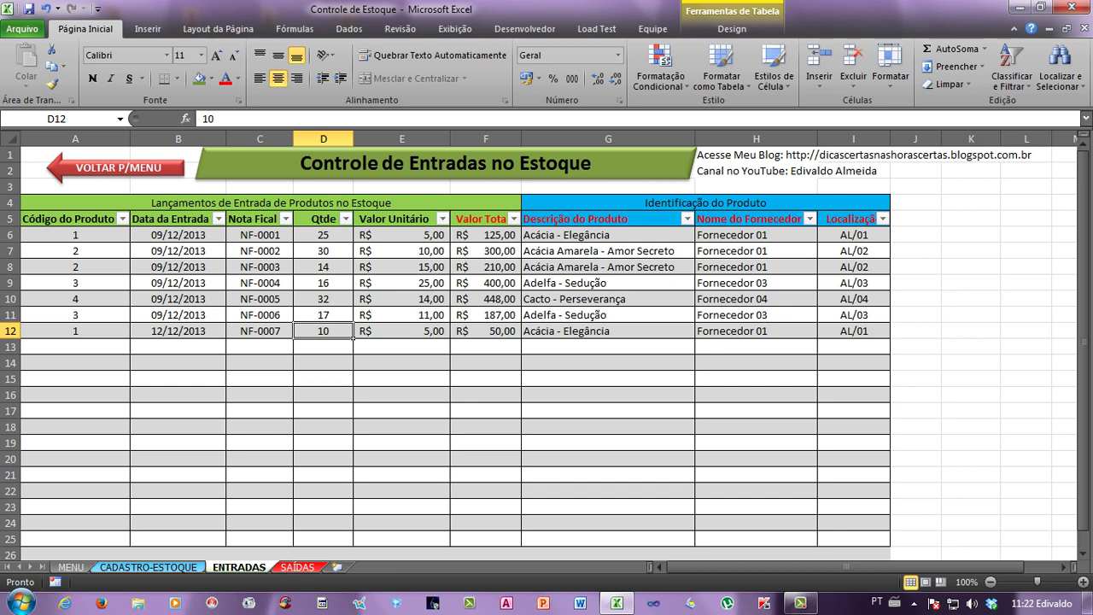
Check product 1's Valor da Compra against its ENTRADAS totals in F6 and F12.
key(ctrl+Page_Up)
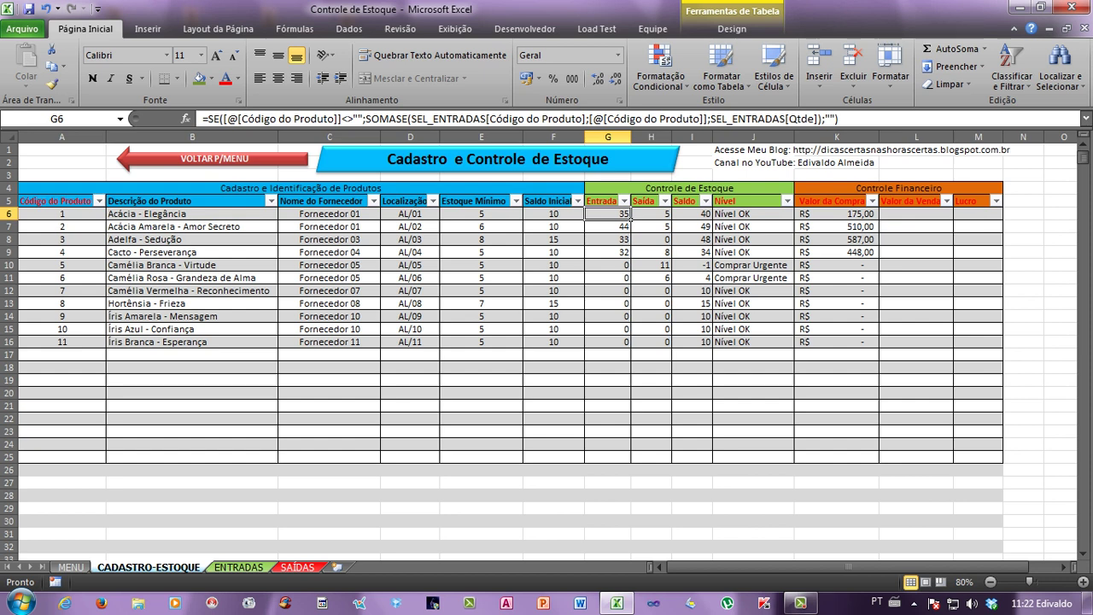
click(876, 215)
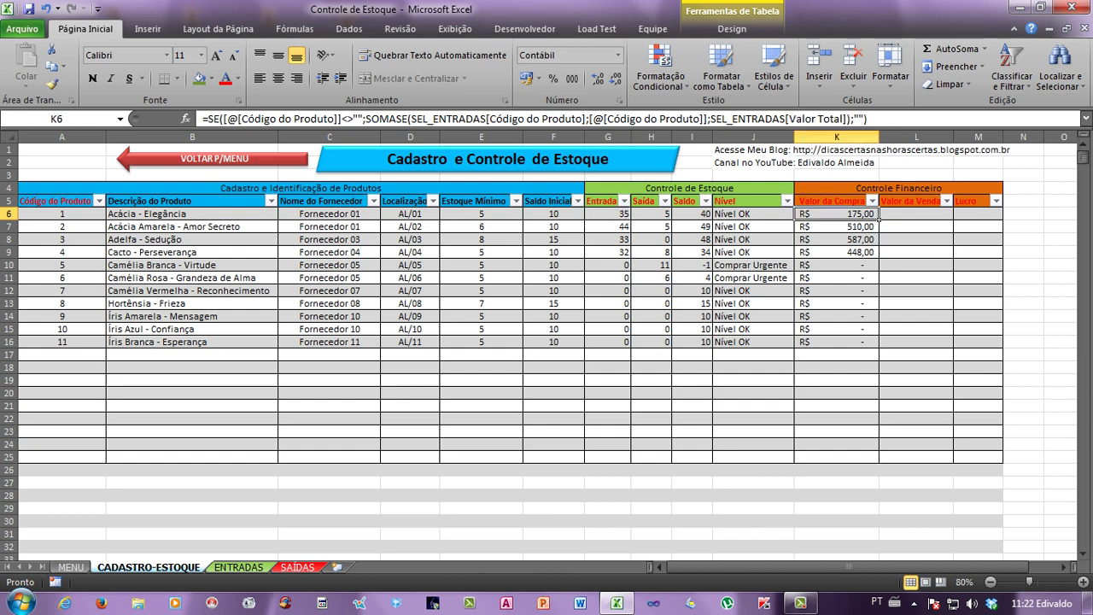
key(ctrl+Page_Down)
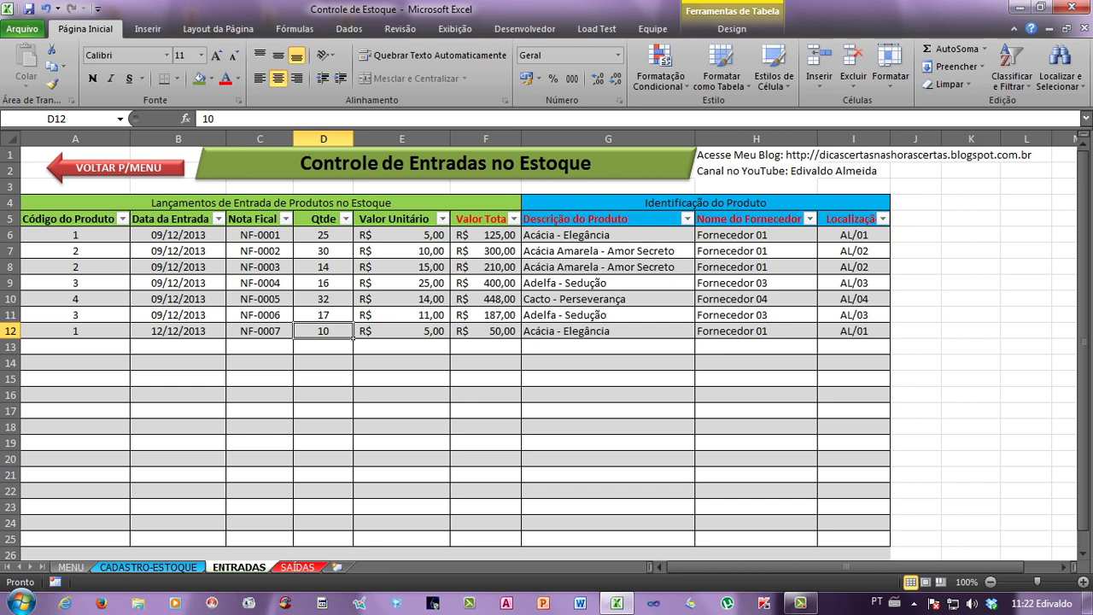
click(518, 239)
ctrl+click(486, 330)
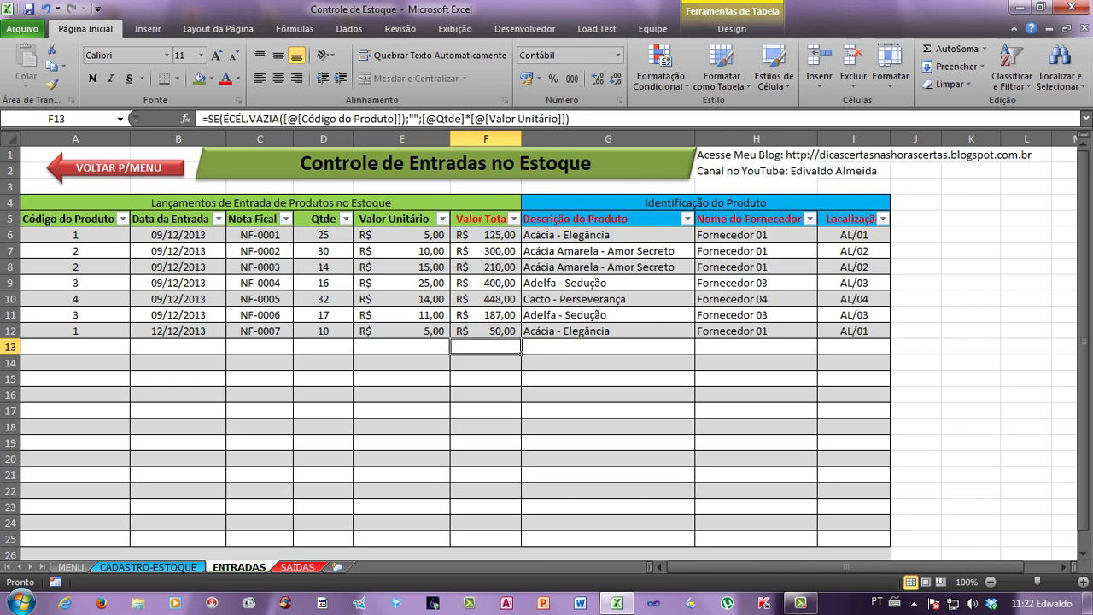
Review the Valor da Compra values down column K from K6 to K16.
key(ctrl+Page_Up)
click(837, 278)
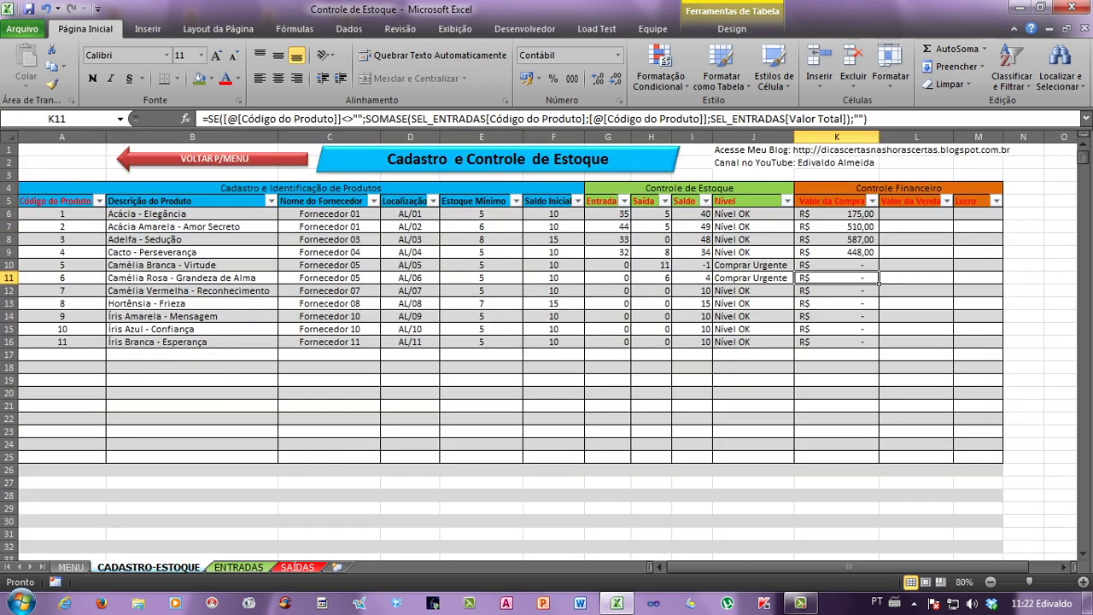
click(836, 252)
mouse_move(837, 252)
mouse_down()
mouse_move(837, 214)
mouse_move(878, 252)
mouse_up()
click(836, 278)
click(837, 213)
click(878, 303)
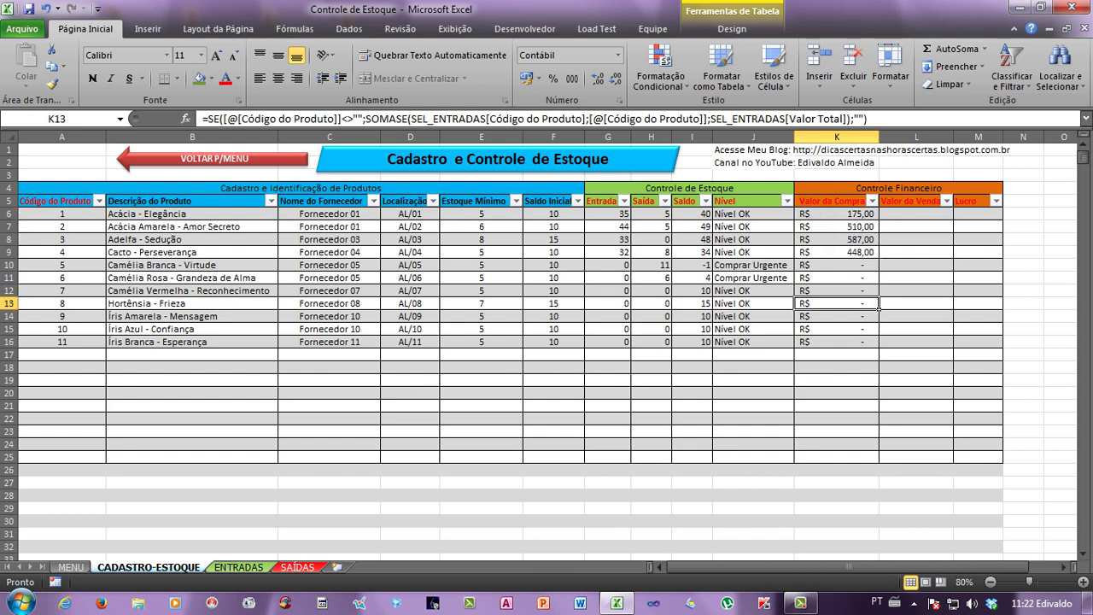
click(878, 341)
click(877, 253)
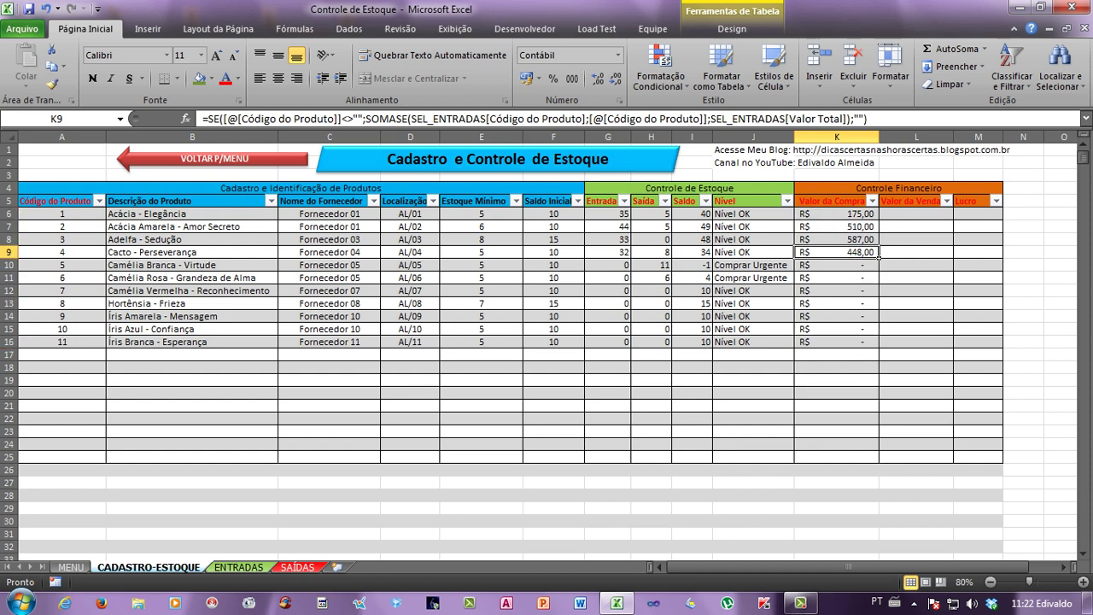
click(870, 214)
click(870, 265)
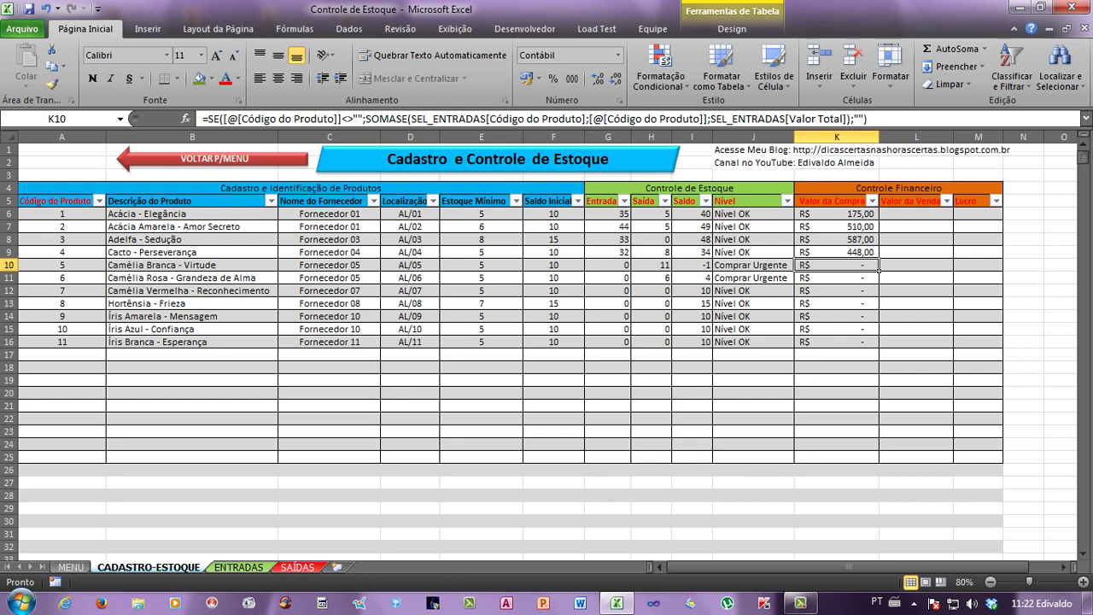
click(626, 214)
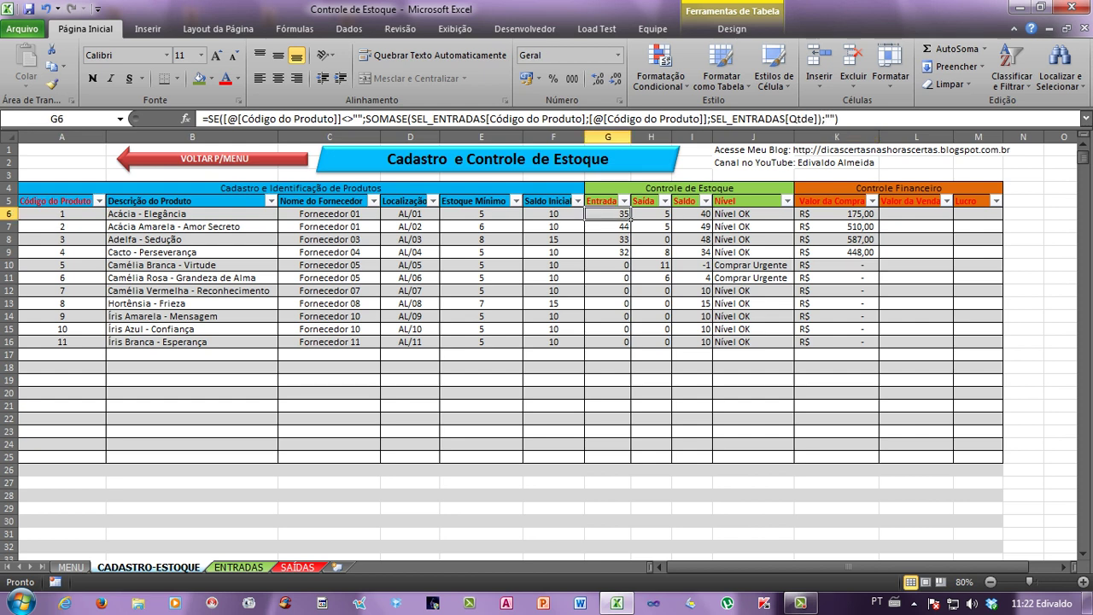
Highlight the product codes, descriptions and the registration data B6:F16.
click(62, 214)
click(61, 252)
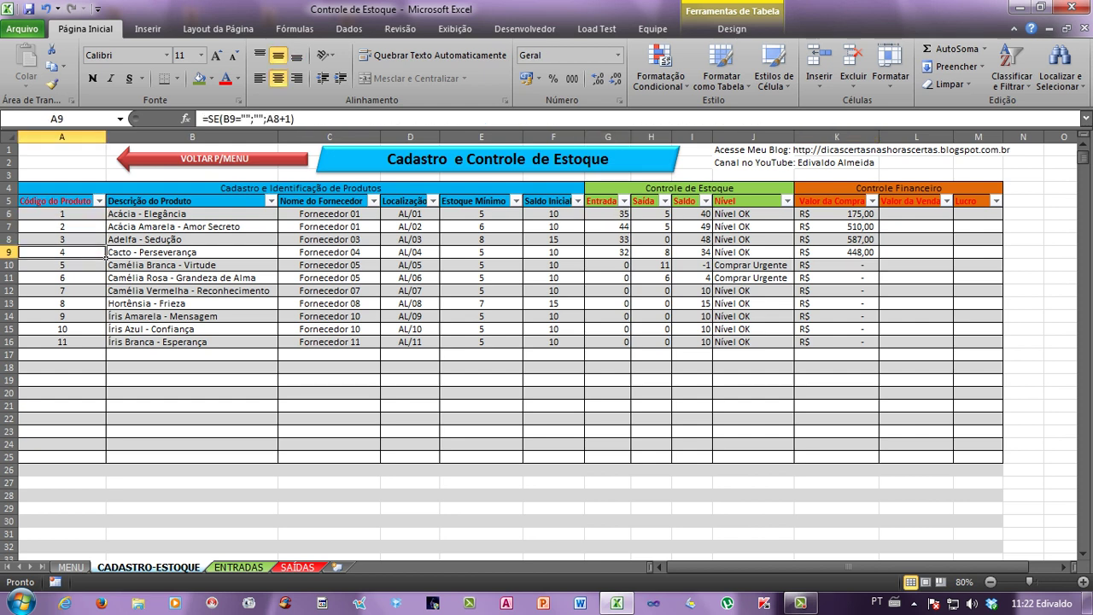
drag(61, 214, 273, 242)
click(192, 226)
drag(192, 213, 192, 303)
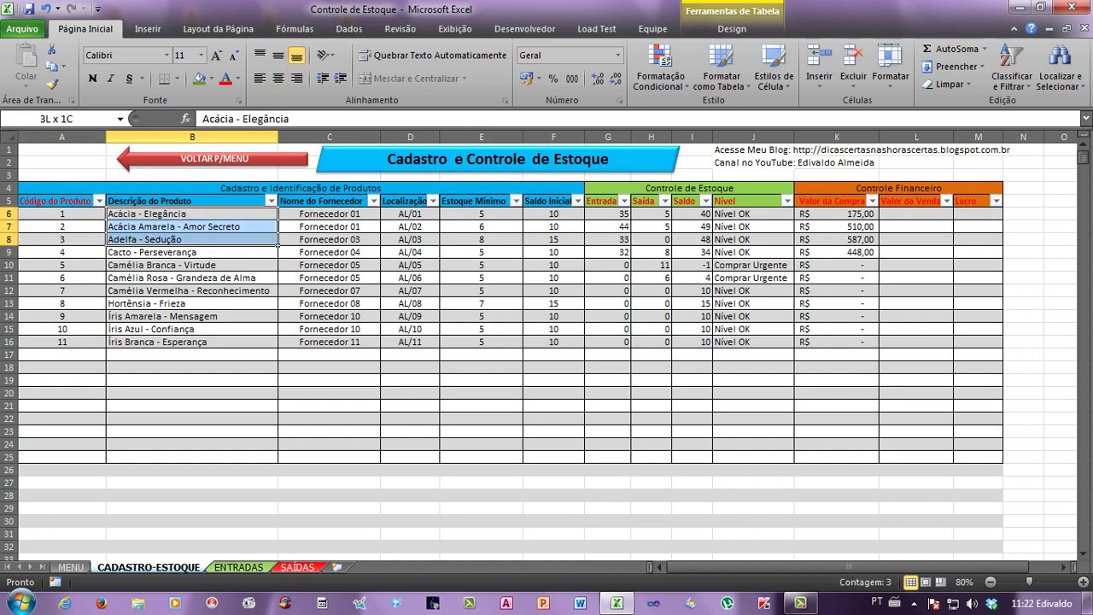
mouse_move(192, 214)
mouse_down()
mouse_move(522, 290)
mouse_move(585, 348)
mouse_up()
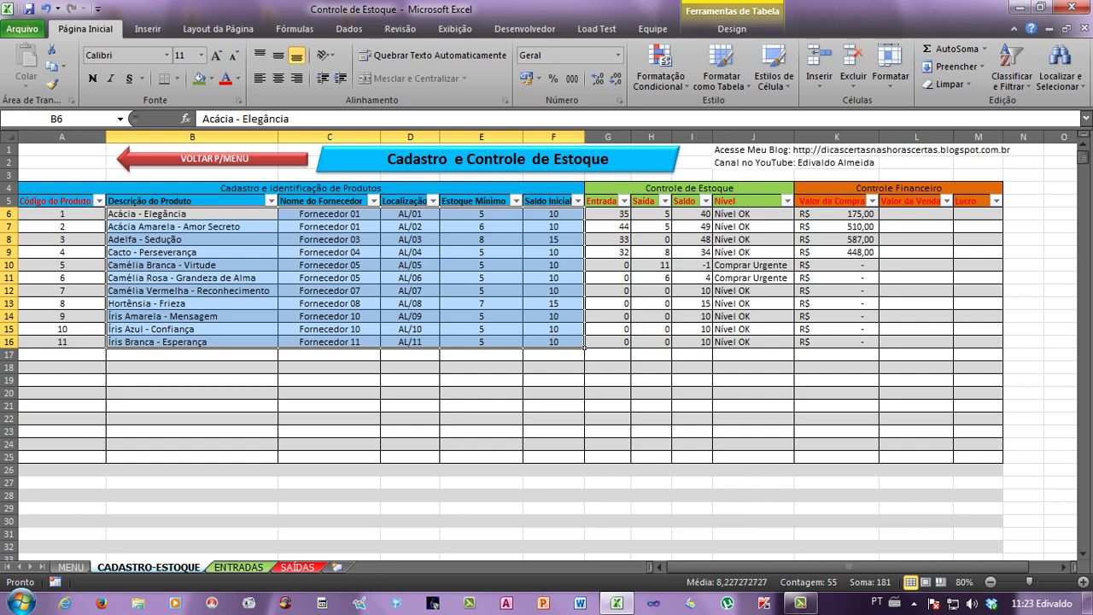
Highlight the registration columns B–F and the stock and financial columns down to row 25.
click(239, 566)
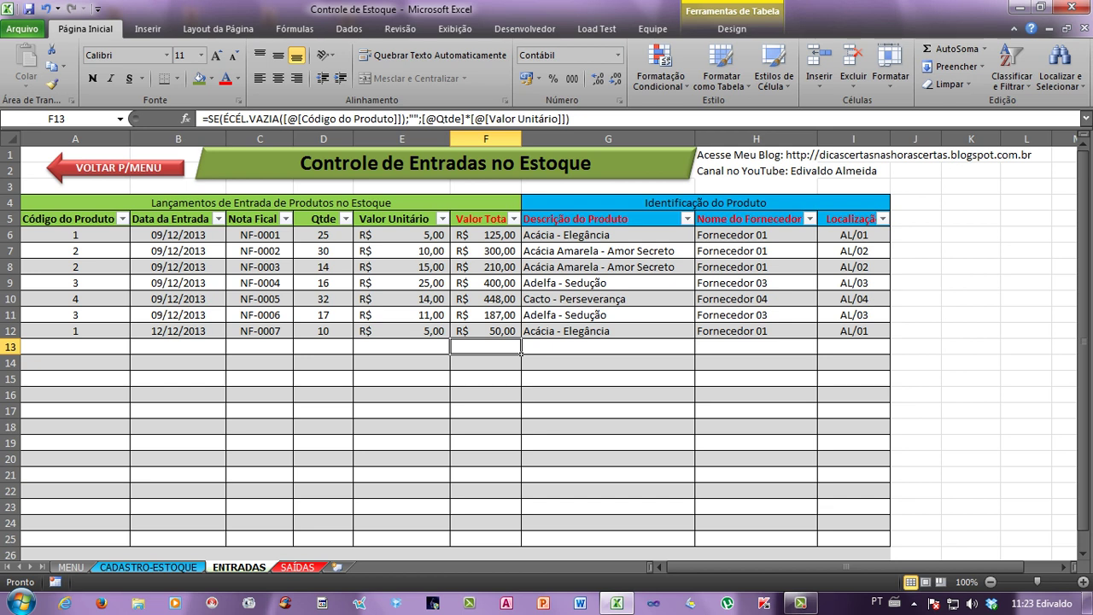
click(148, 567)
click(481, 354)
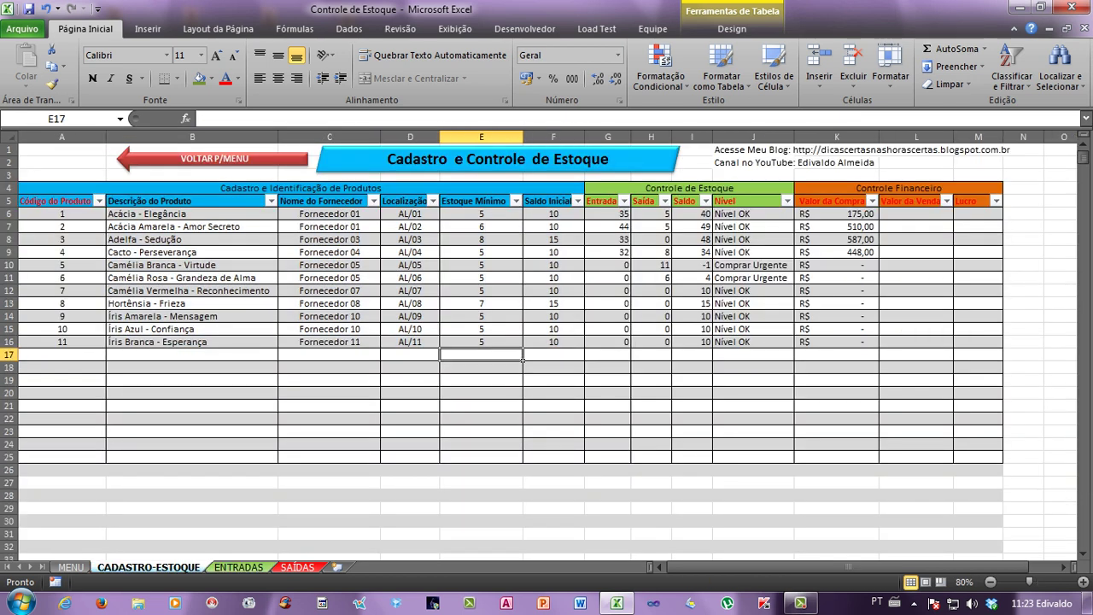
drag(137, 213, 585, 349)
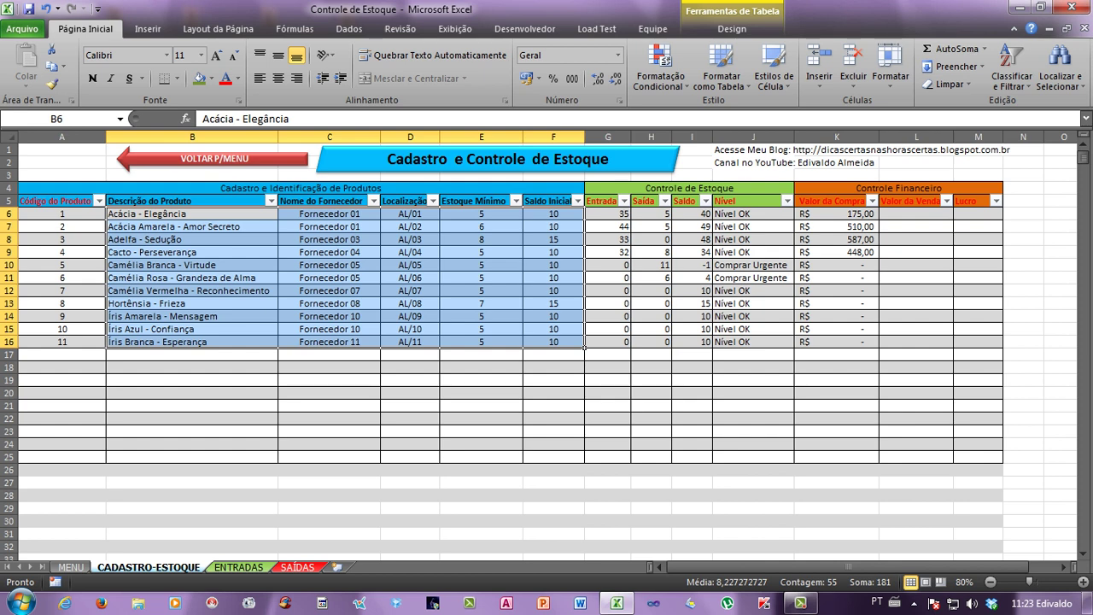
drag(607, 214, 1000, 333)
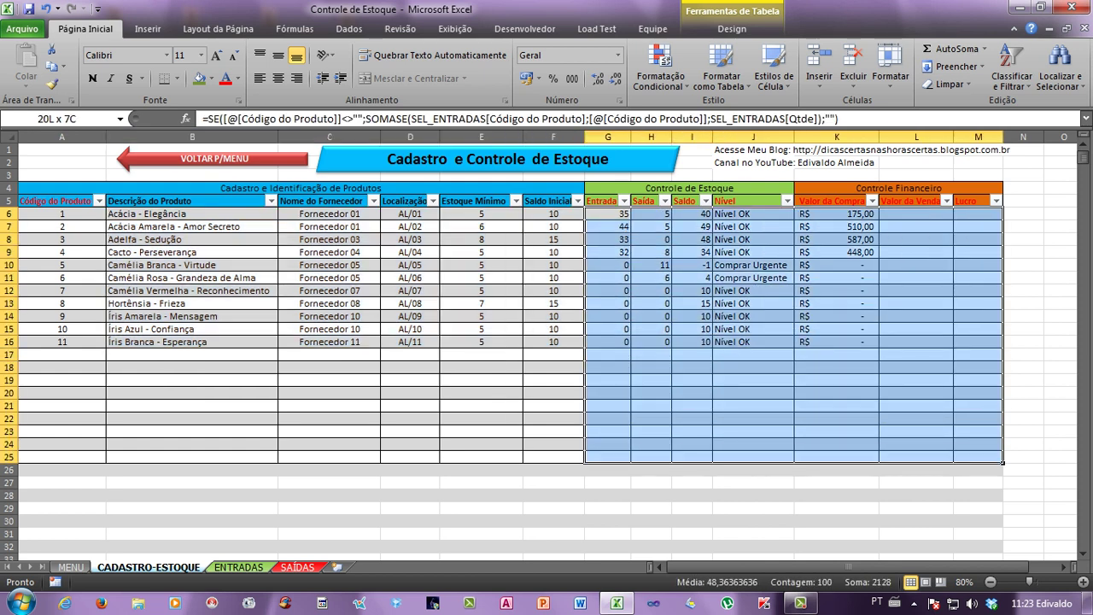
drag(1003, 335, 1002, 462)
drag(137, 214, 585, 360)
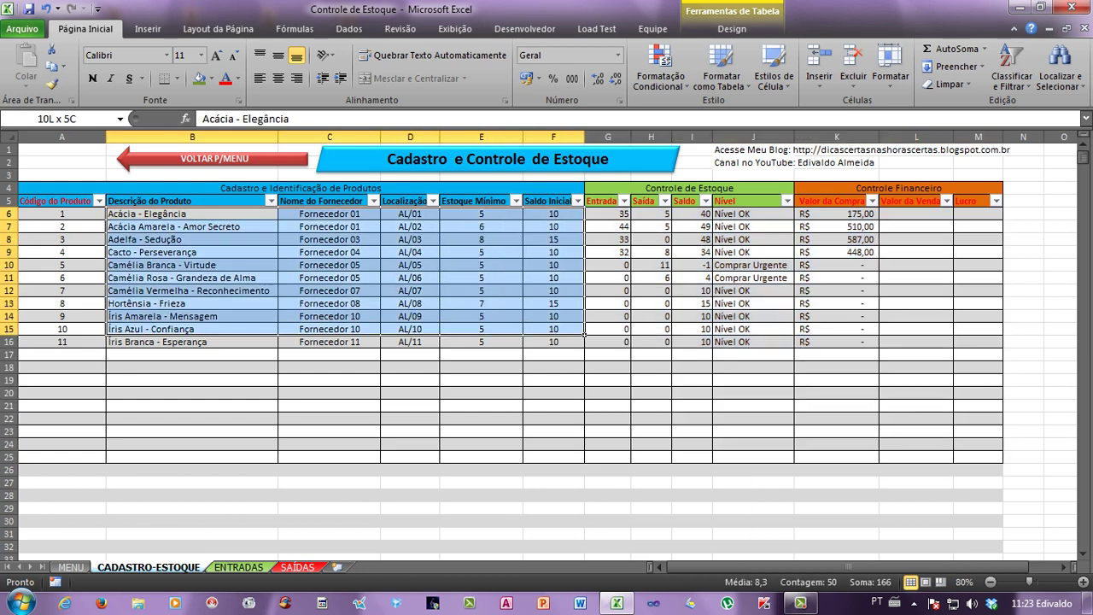
click(102, 364)
Inspect the empty row 17 cells and select the product code formula in A16.
click(109, 357)
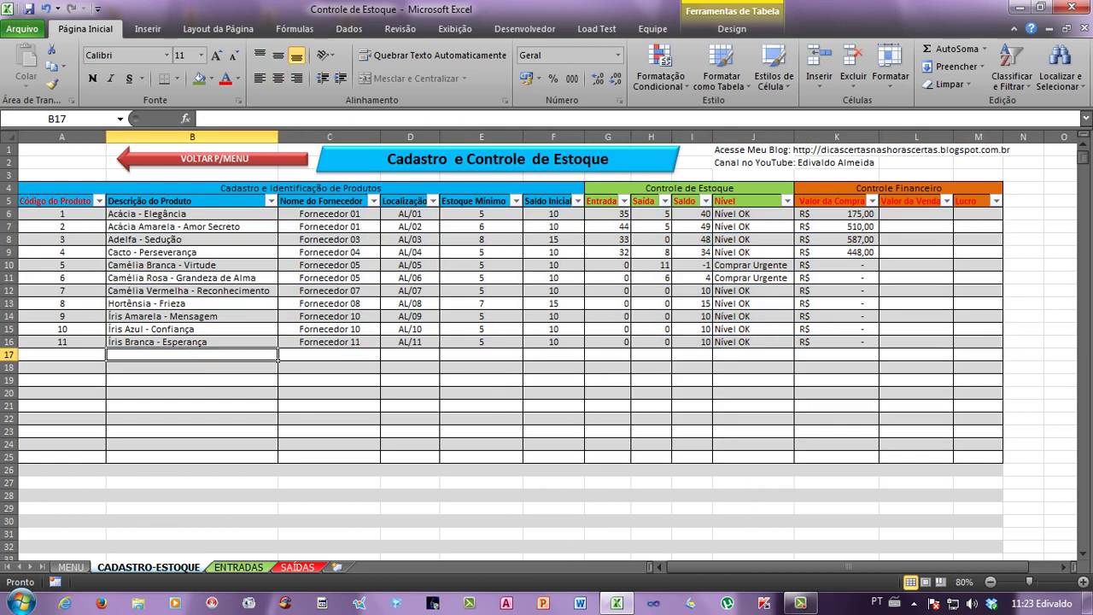
click(104, 357)
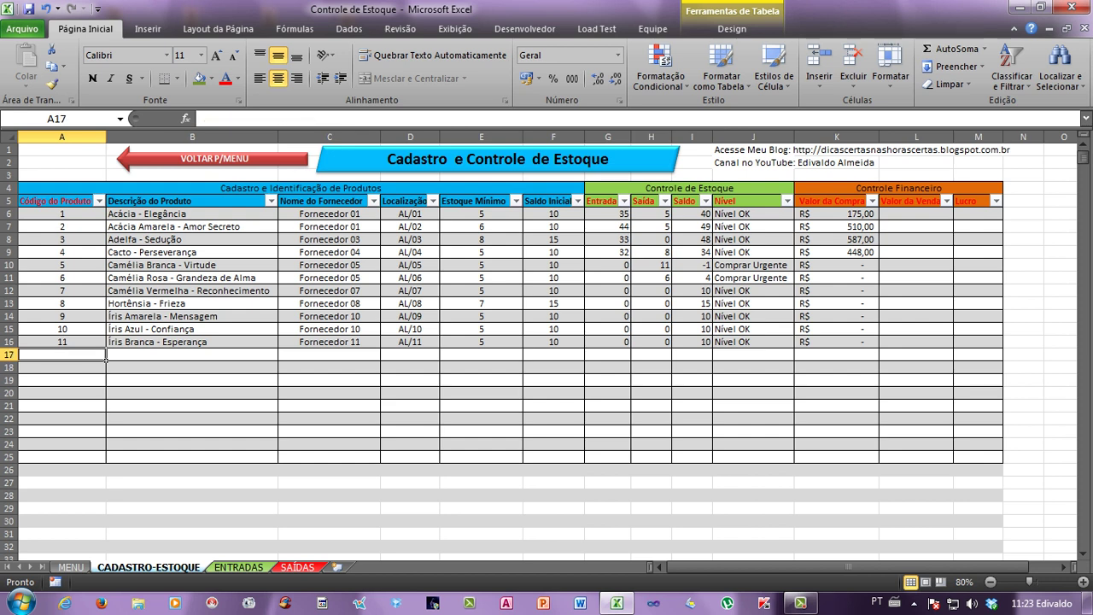
click(105, 363)
click(272, 343)
click(275, 356)
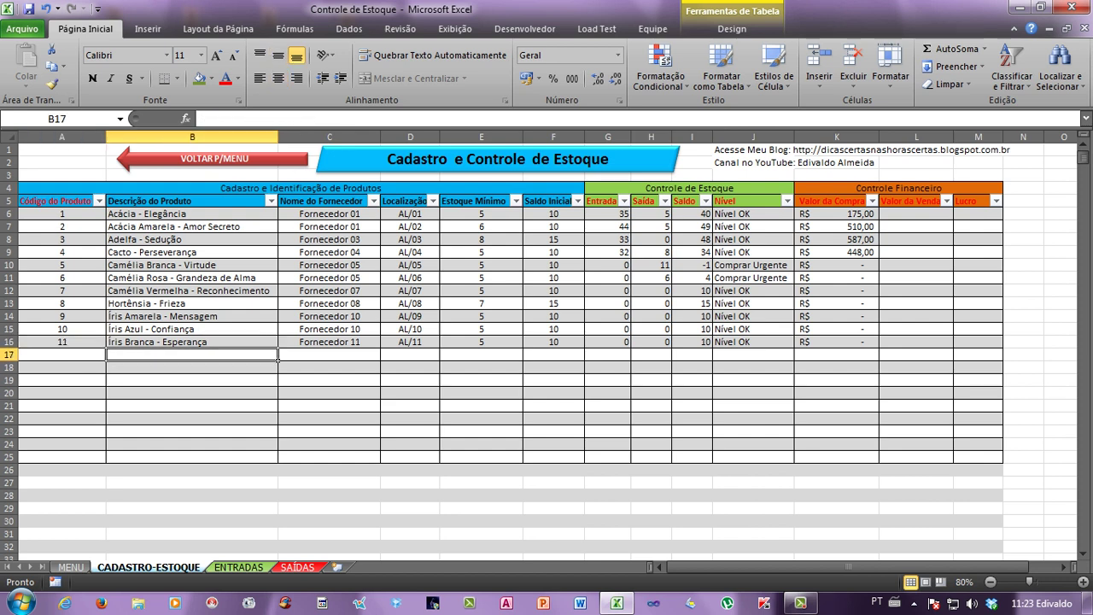
click(105, 356)
click(105, 364)
click(105, 359)
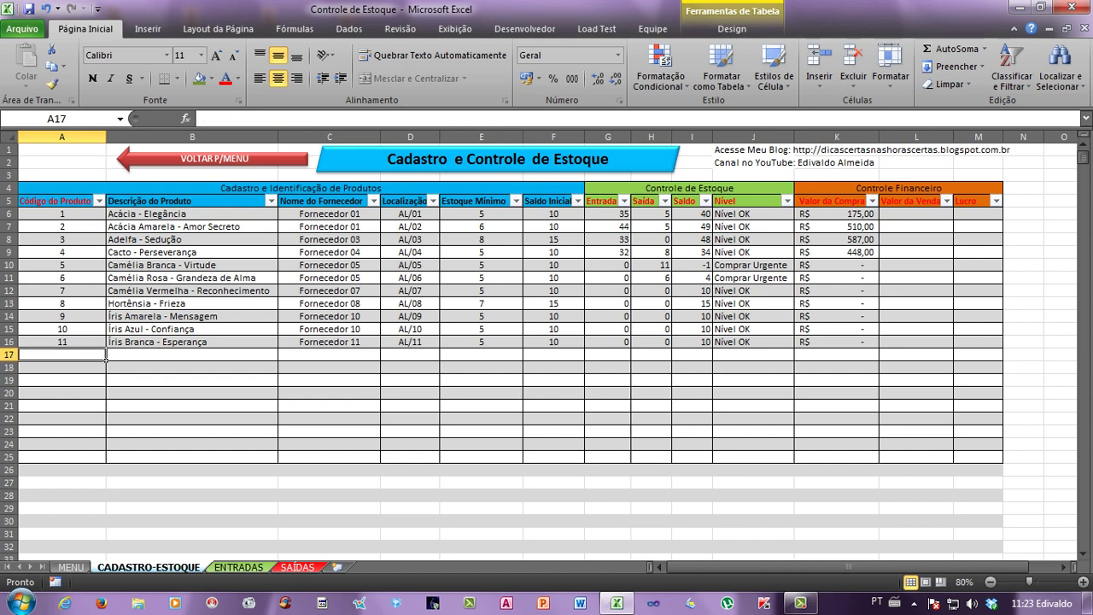
key(Down)
key(Down)
key(Down)
click(106, 359)
click(105, 341)
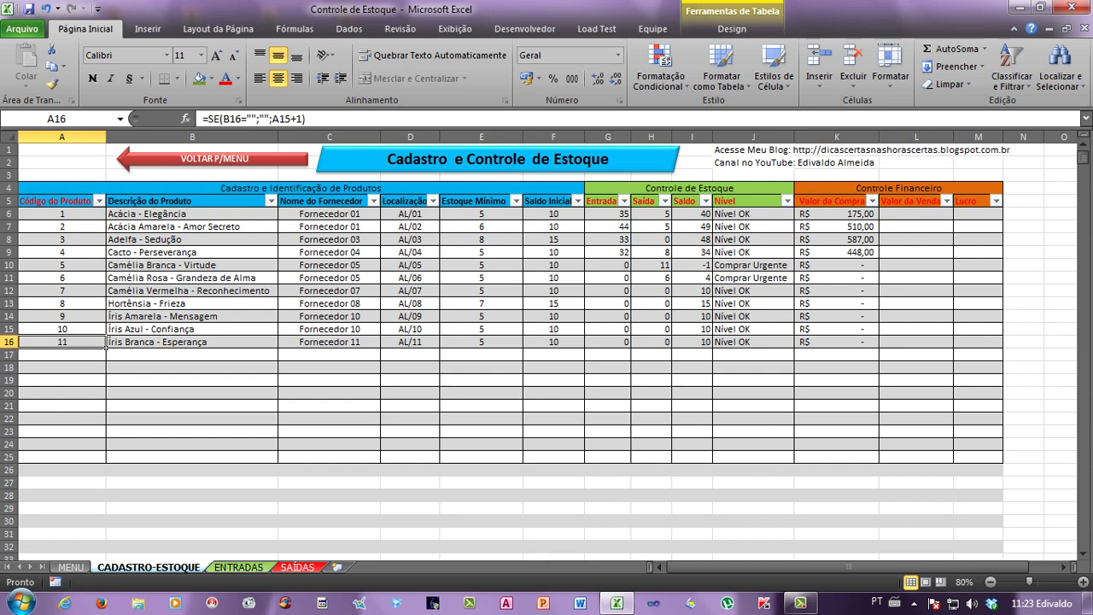
Fill the Código do Produto formula from A16 down to A25 and check the copy in A17.
drag(106, 345, 106, 461)
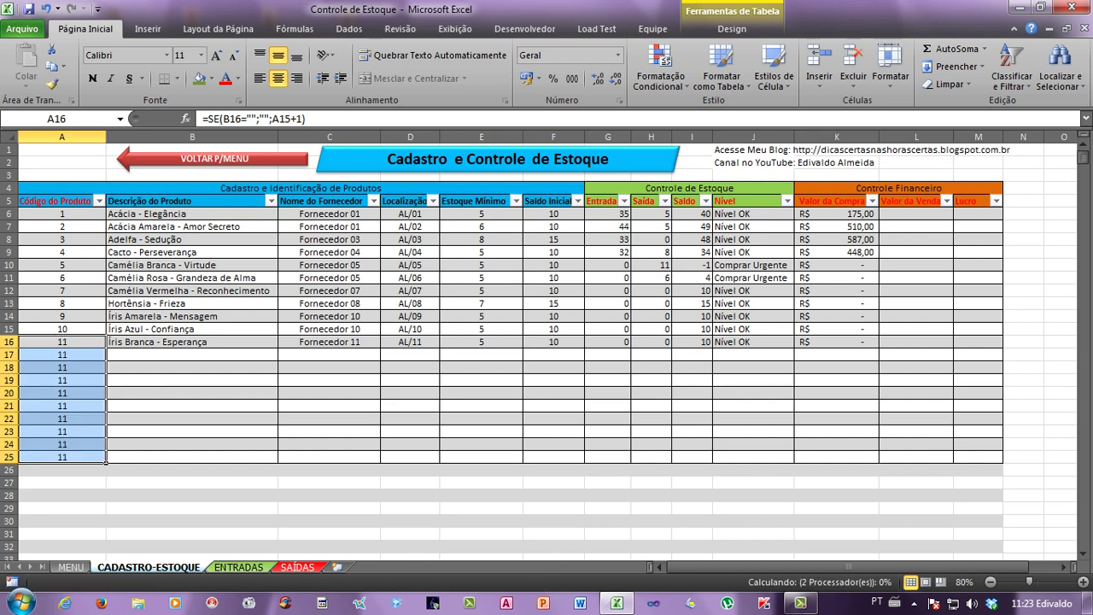
click(104, 392)
click(106, 359)
click(94, 342)
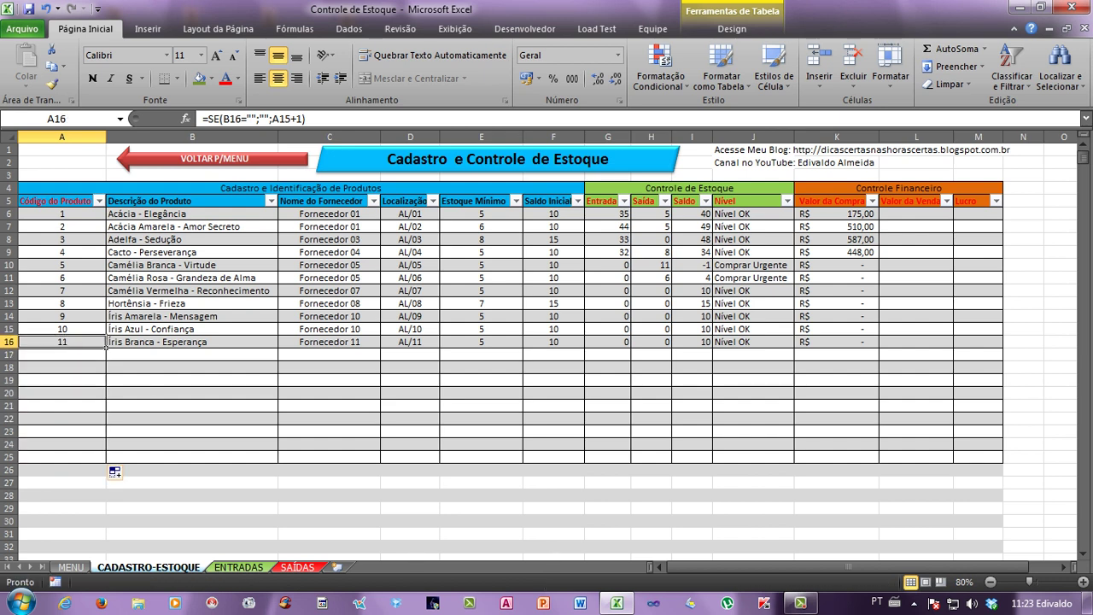
click(94, 354)
click(170, 342)
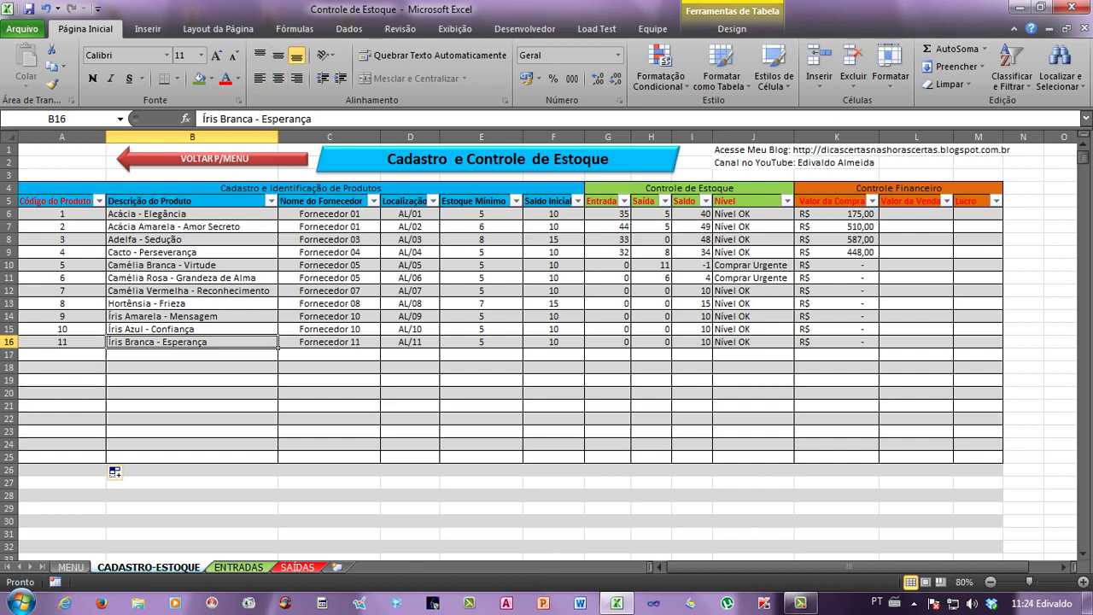
Review the Valor da Compra formulas in K6, K10 and the empty cells below.
click(837, 214)
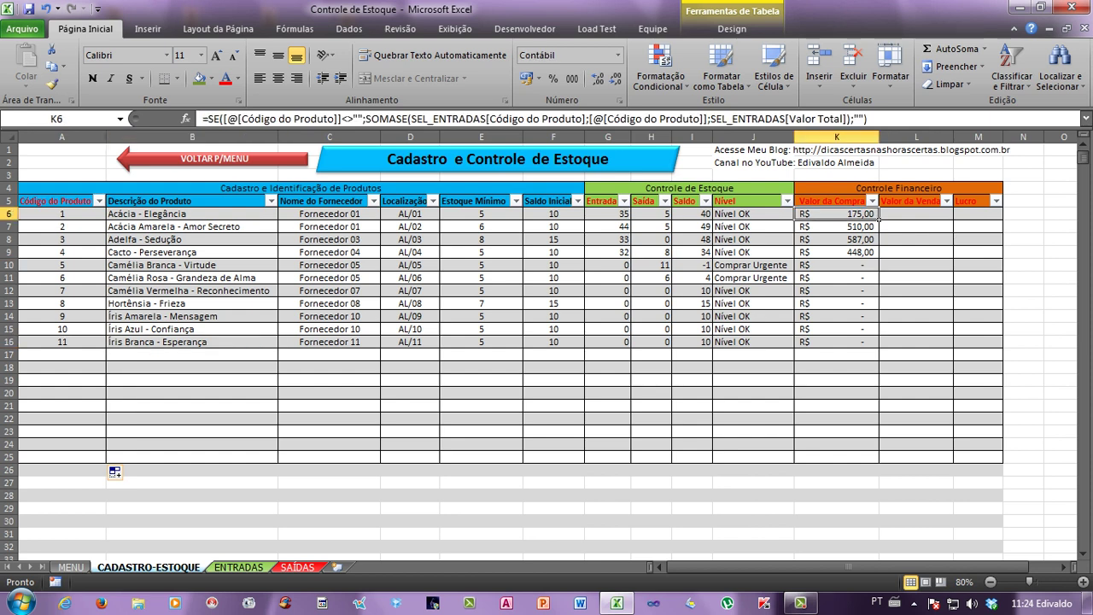
drag(836, 265, 836, 342)
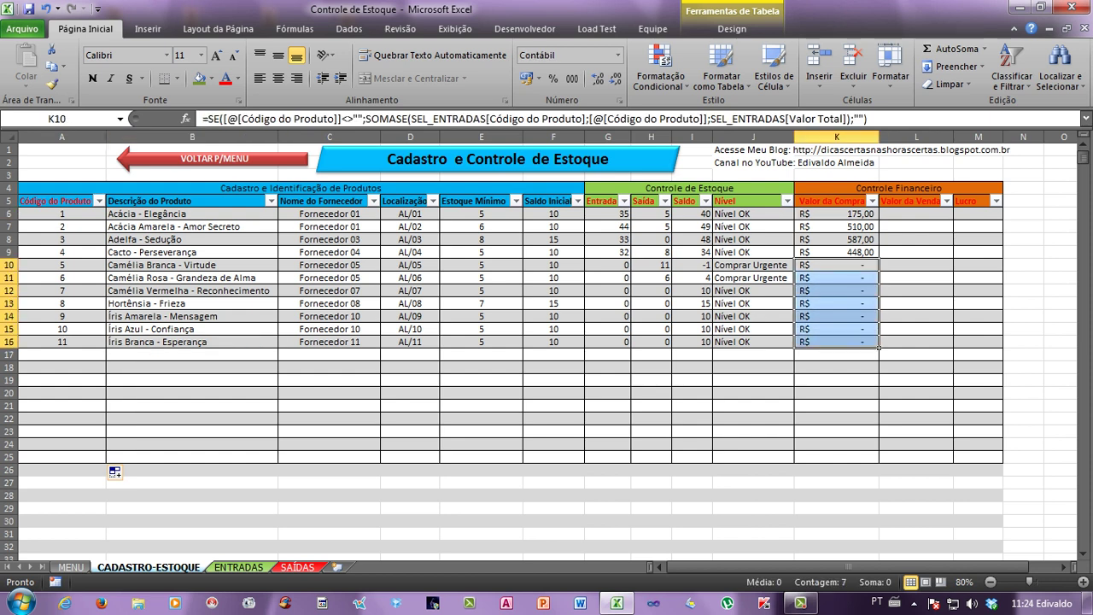
click(836, 277)
click(836, 265)
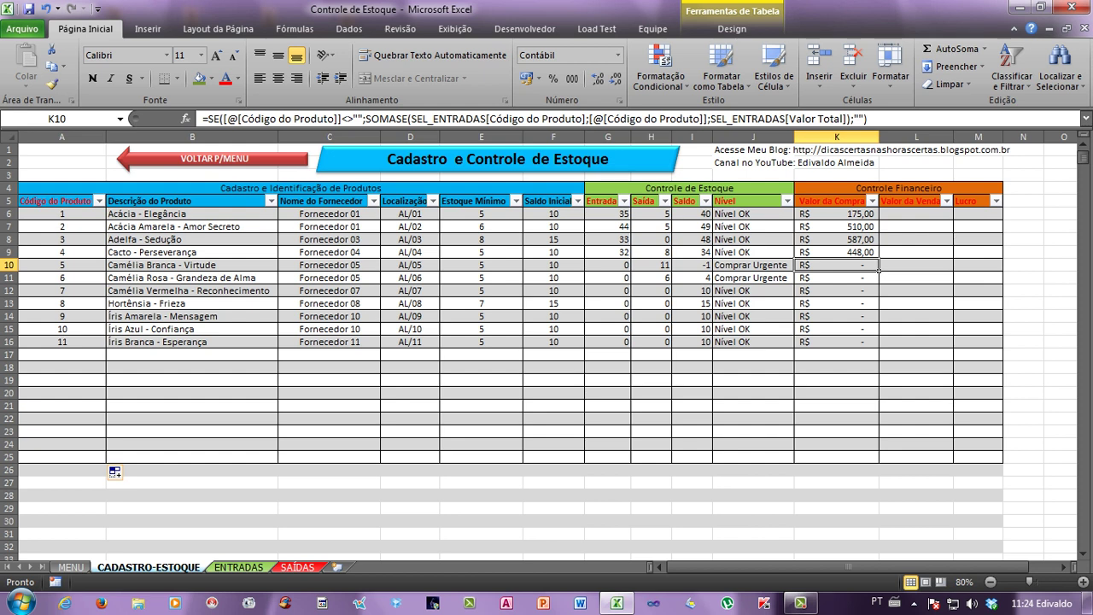
click(836, 290)
click(836, 264)
click(836, 316)
click(837, 213)
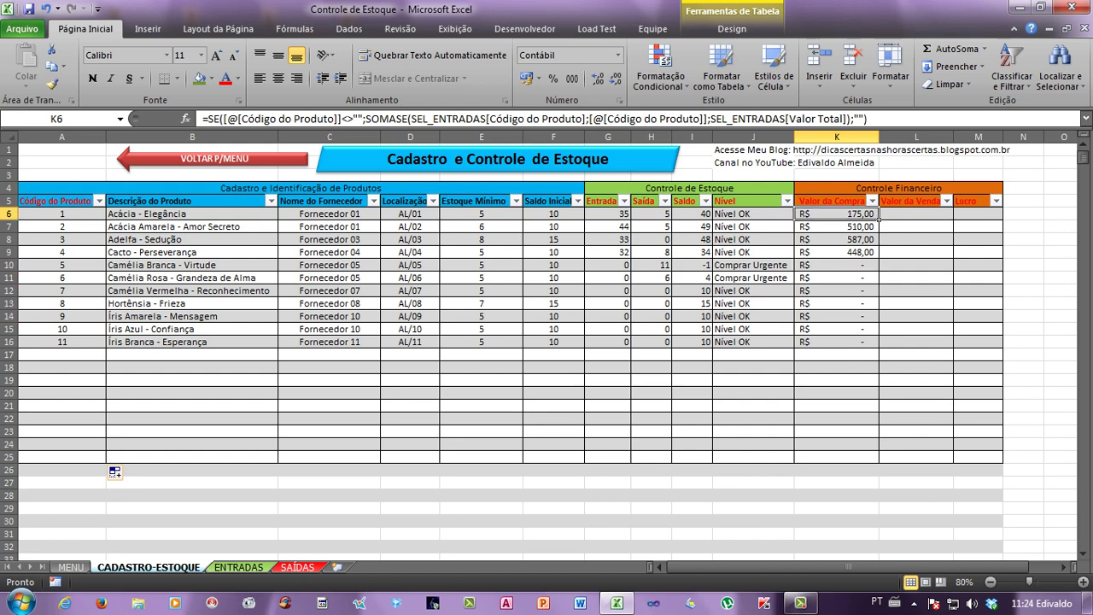
Select Valor da Venda cell L6 for the new formula after comparing with K6.
click(916, 213)
click(800, 602)
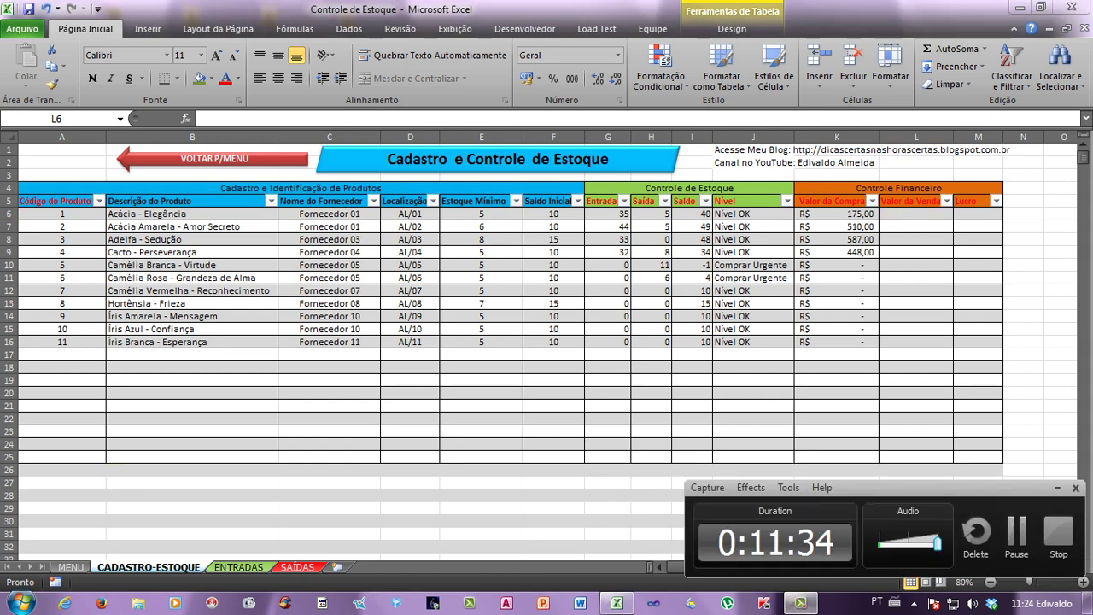
click(800, 603)
click(916, 278)
click(916, 214)
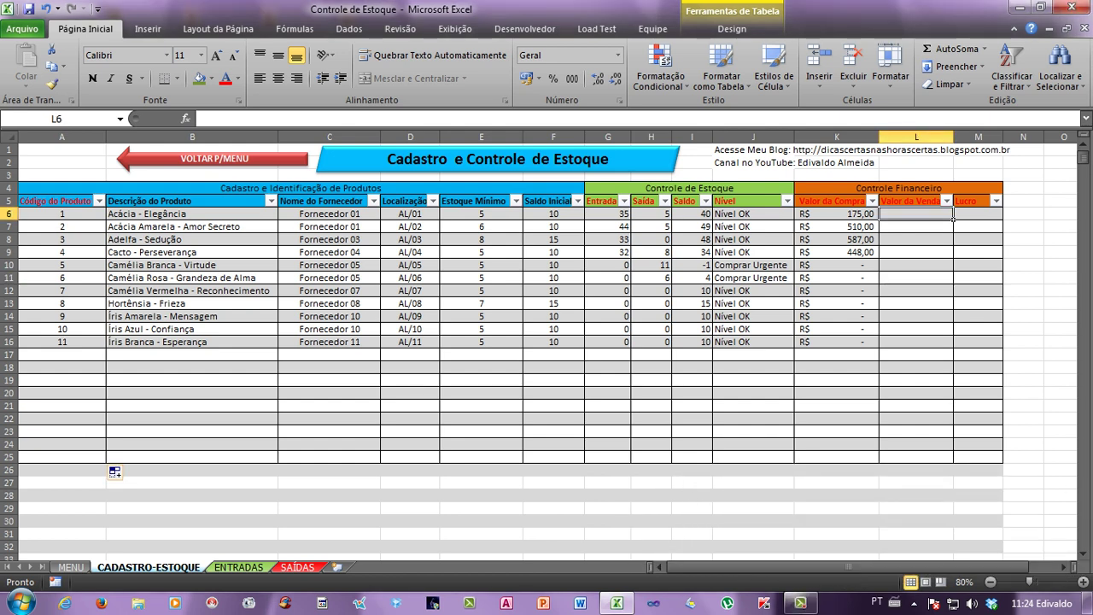
click(836, 213)
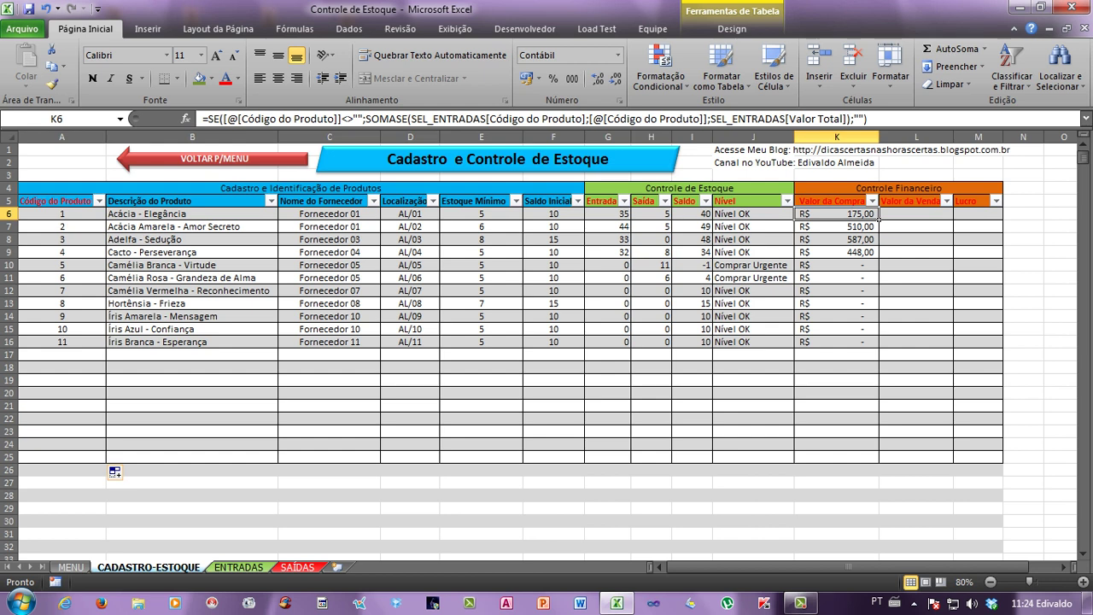
click(916, 213)
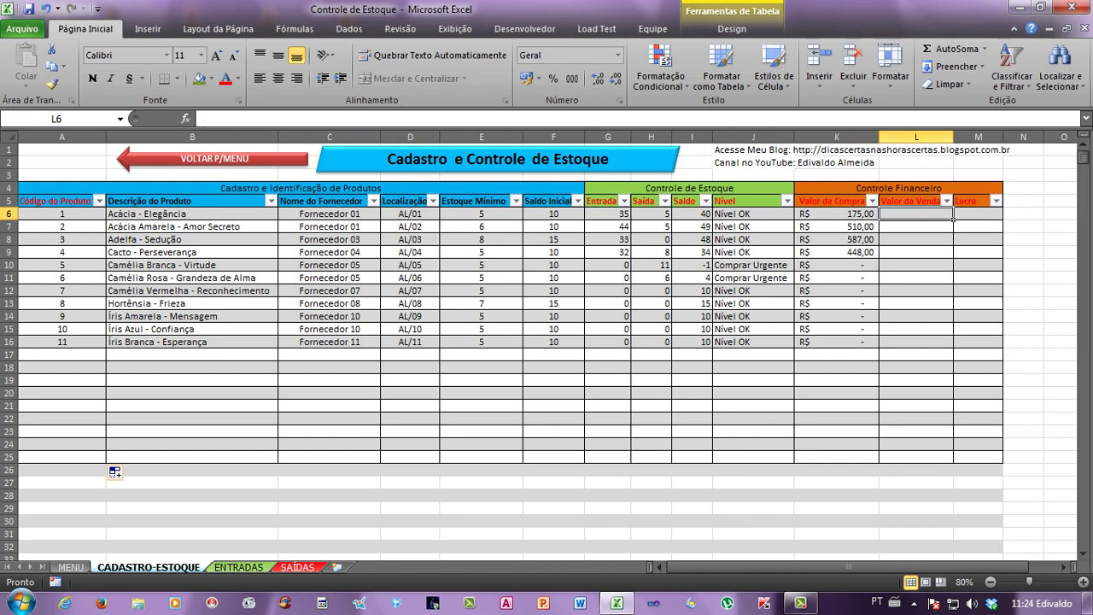
Begin L6 with =SE([@[Código do Produto]]<>"";SOMASE( using the autocomplete suggestion.
text(=SE)
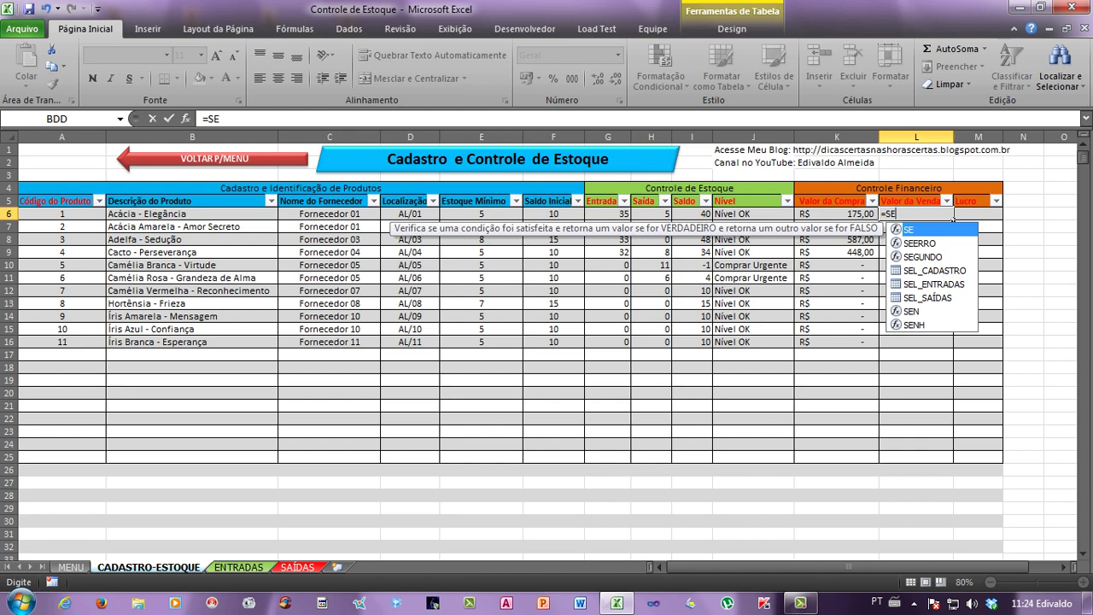
text(()
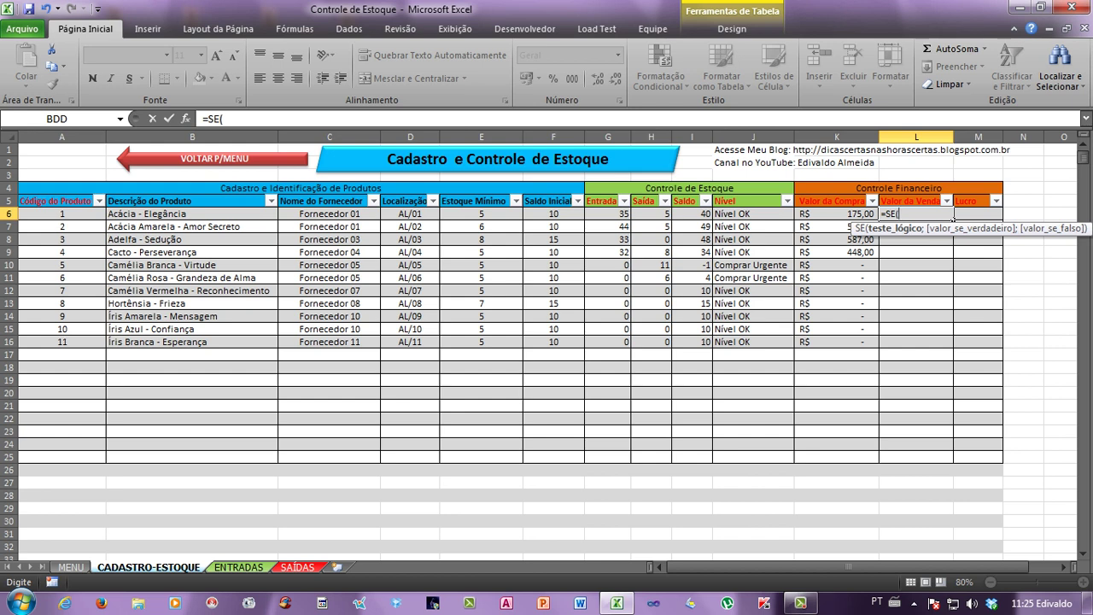
key(ctrl+Left)
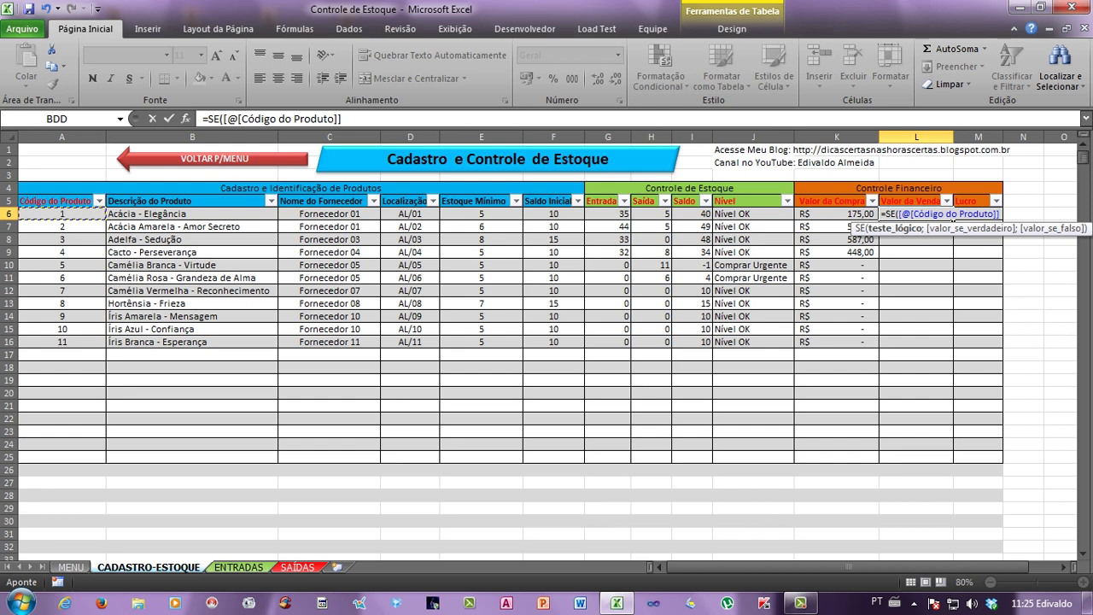
text(<>)
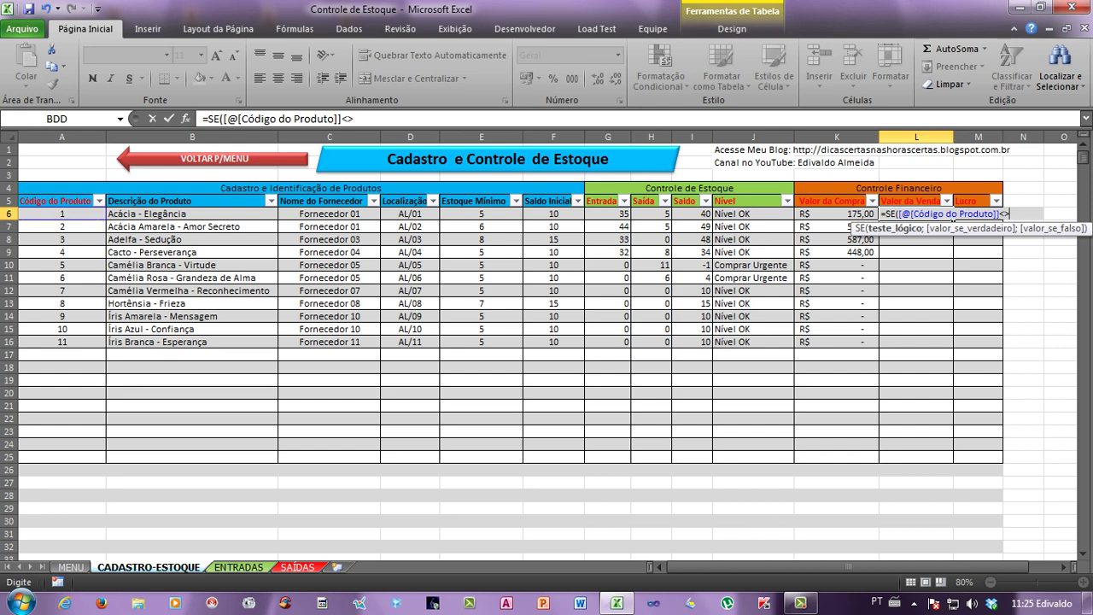
text("";)
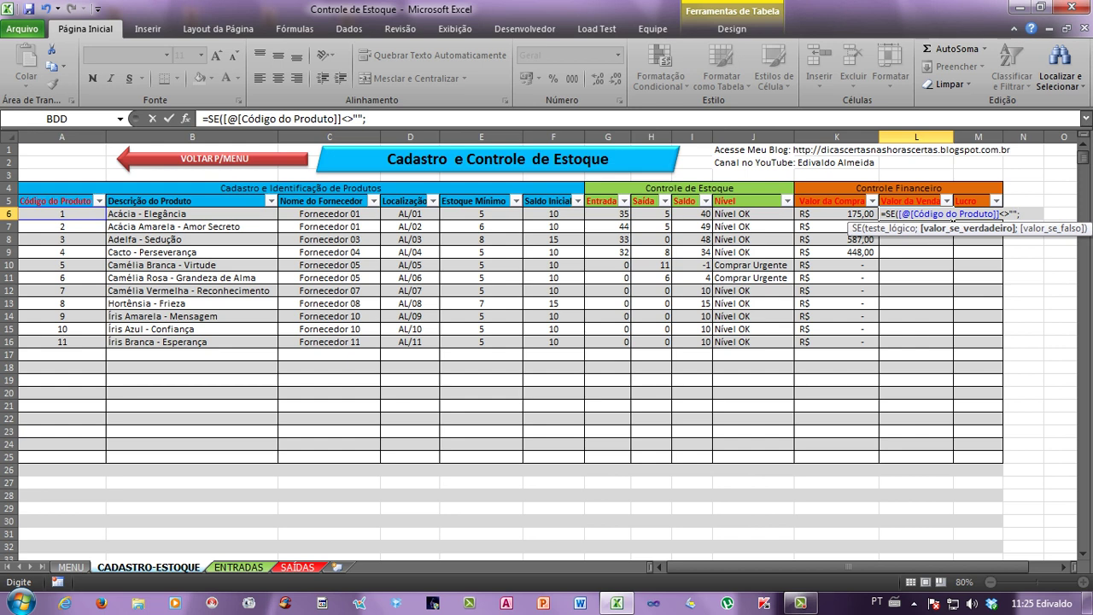
text(S)
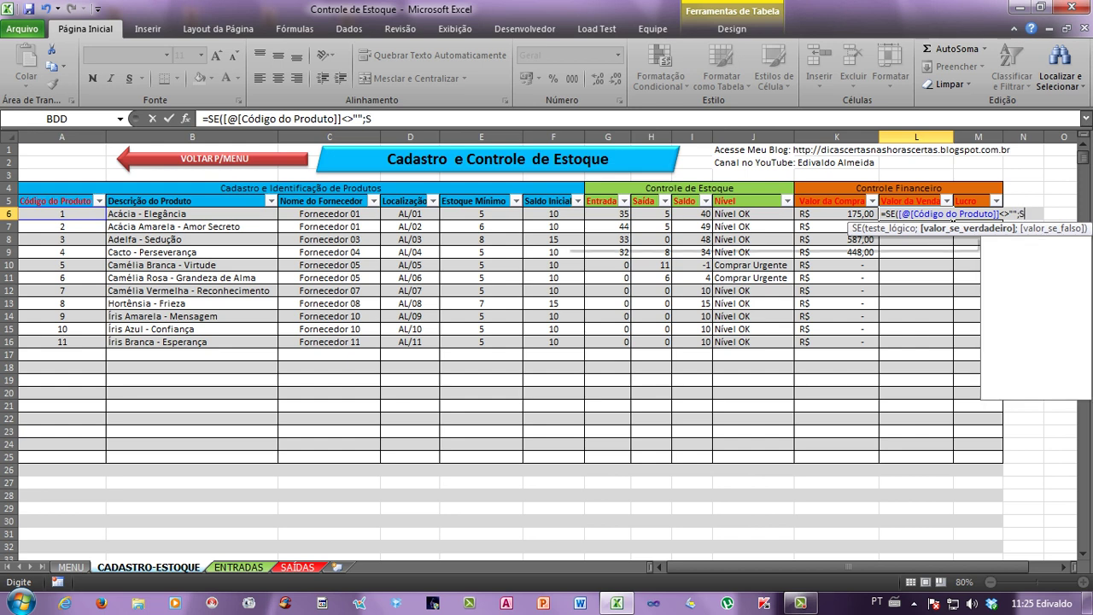
text(O)
key(Down)
key(Down)
key(Down)
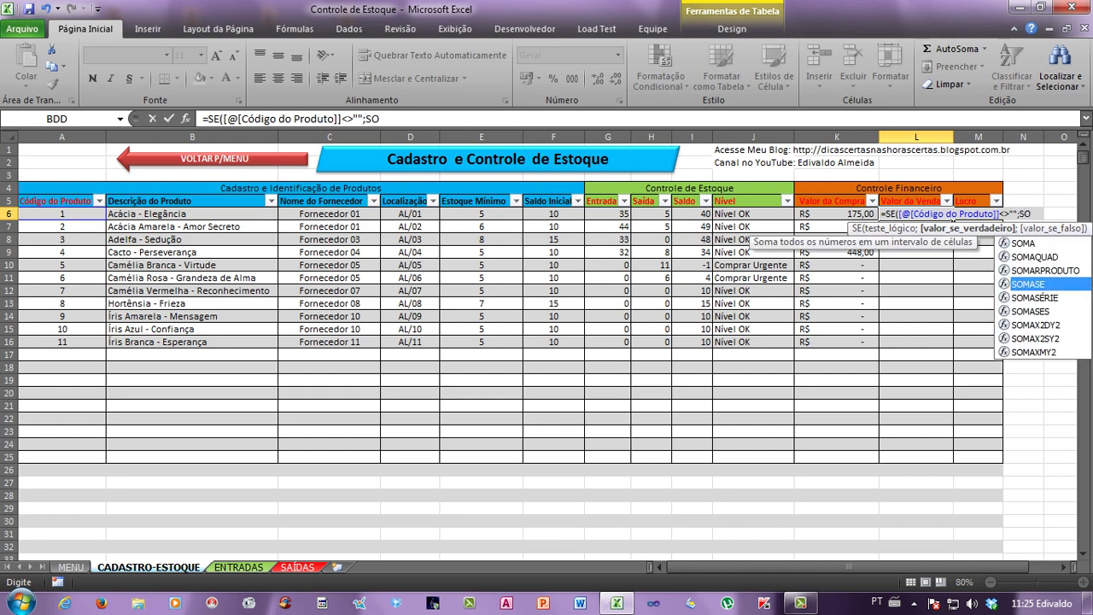
key(Tab)
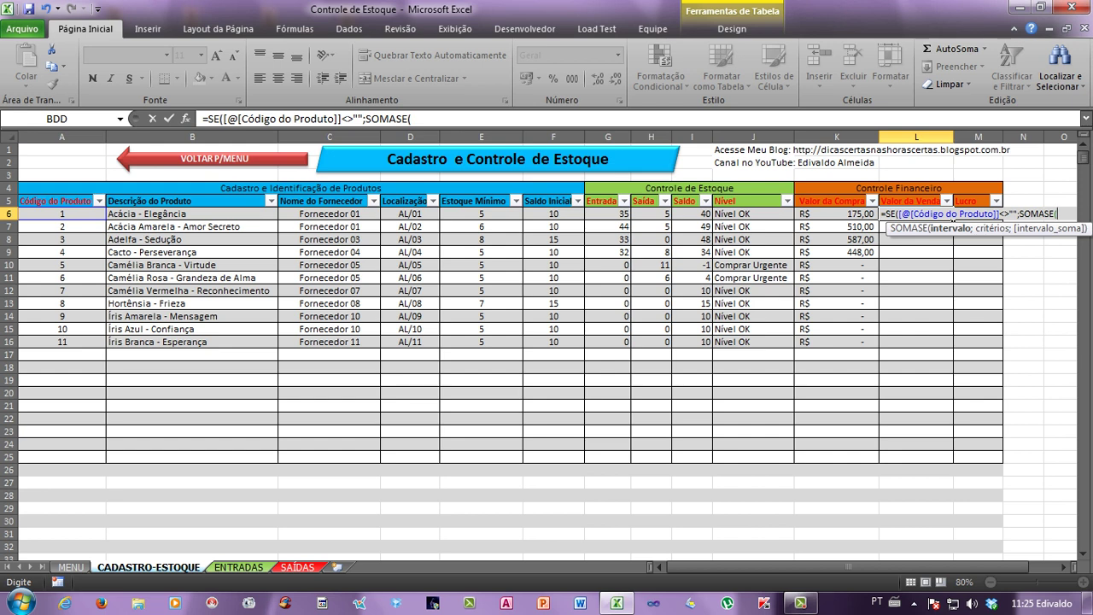
text(S)
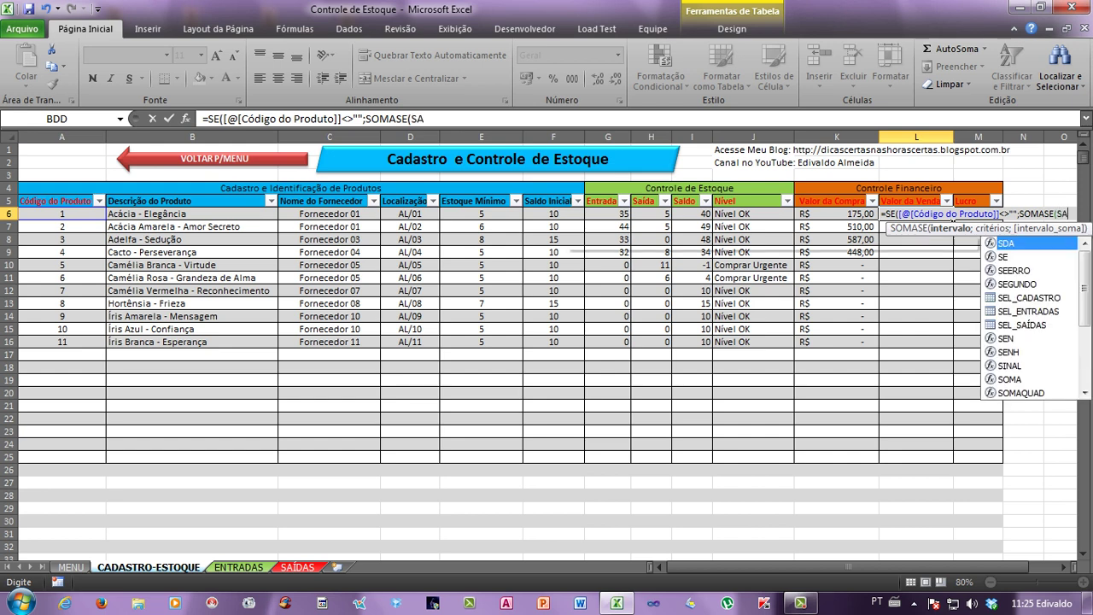
text(A)
key(BackSpace)
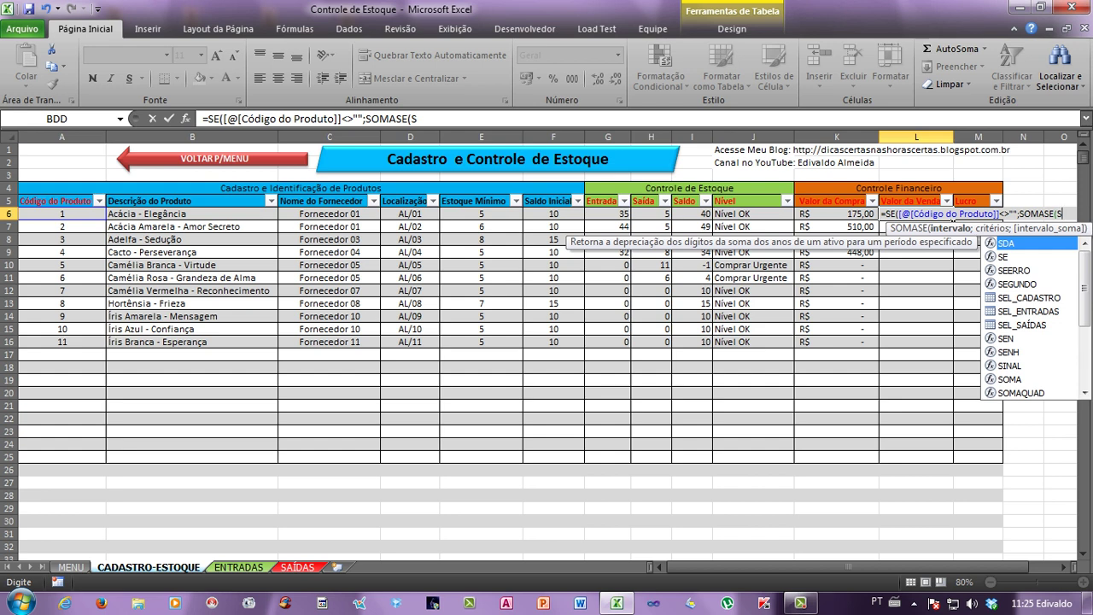
Add SEL_SAÍDAS[Código do Produto] as SOMASE range and the row's product code as criterion.
double_click(1020, 325)
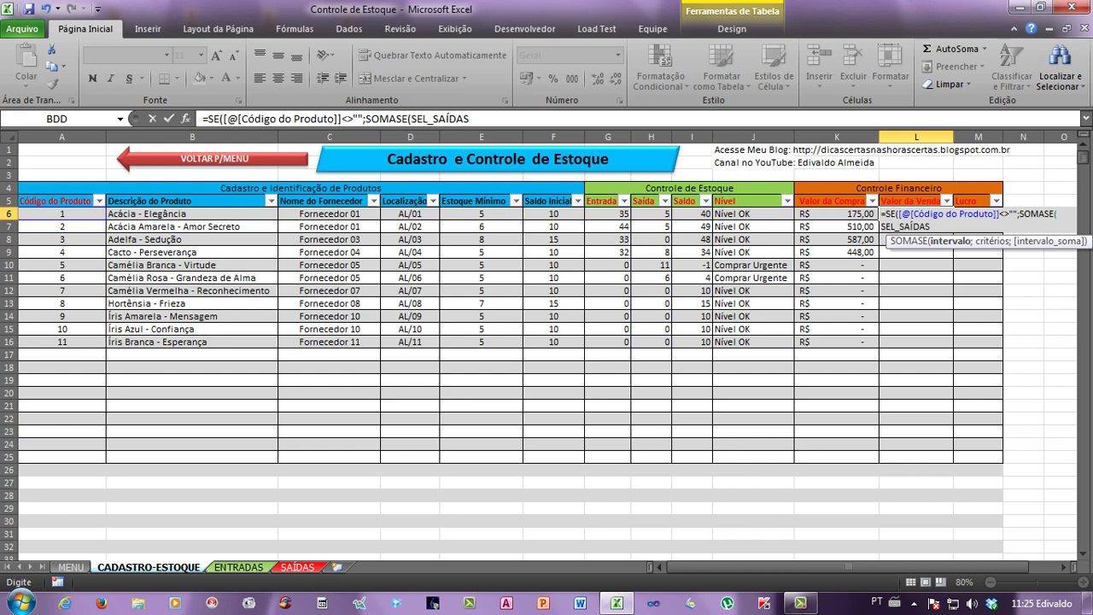
text([)
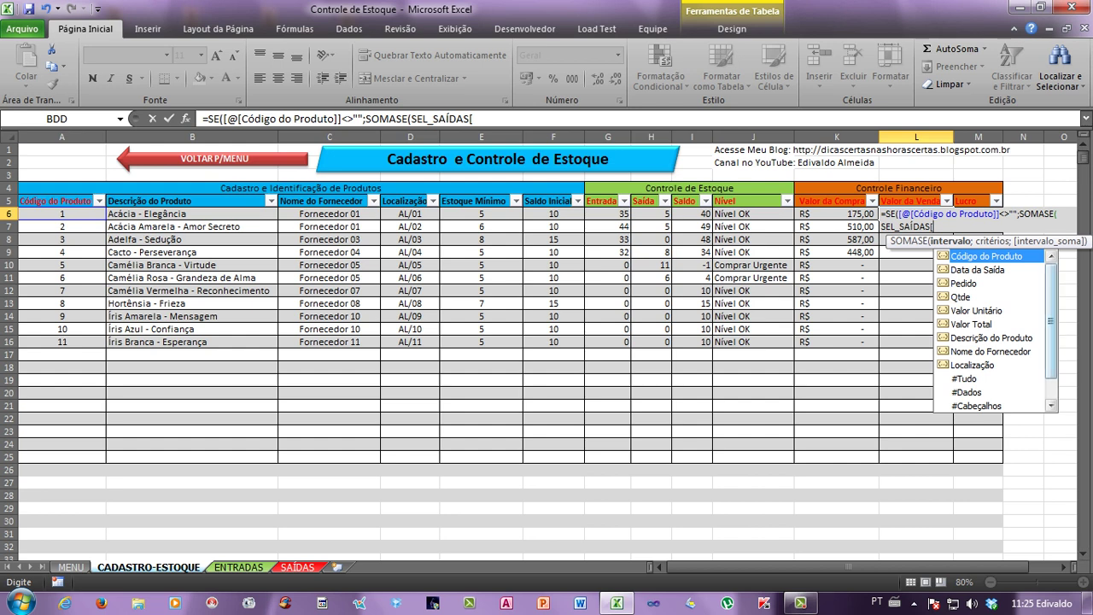
key(Tab)
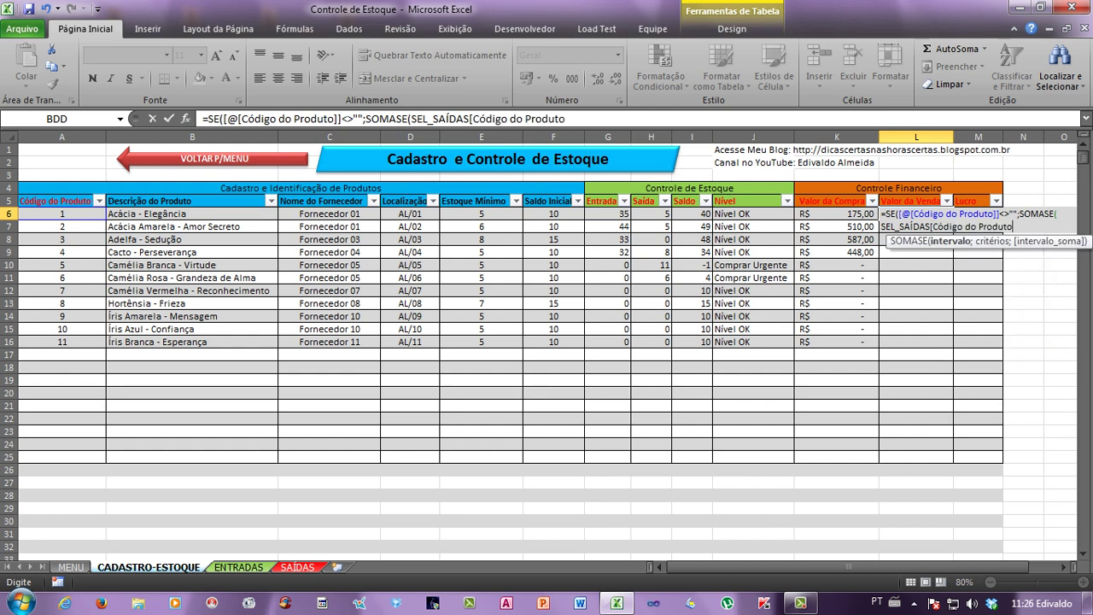
text(])
text(;)
click(61, 214)
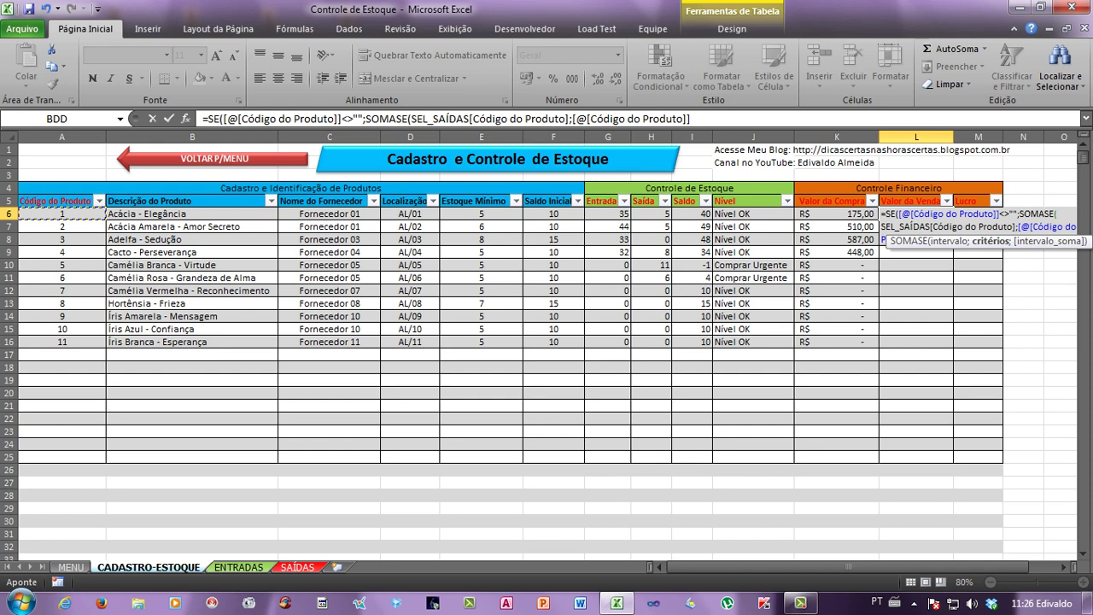
Add SEL_SAÍDAS[Valor Total] as sum range, close with ;"") and confirm the formula.
text(;)
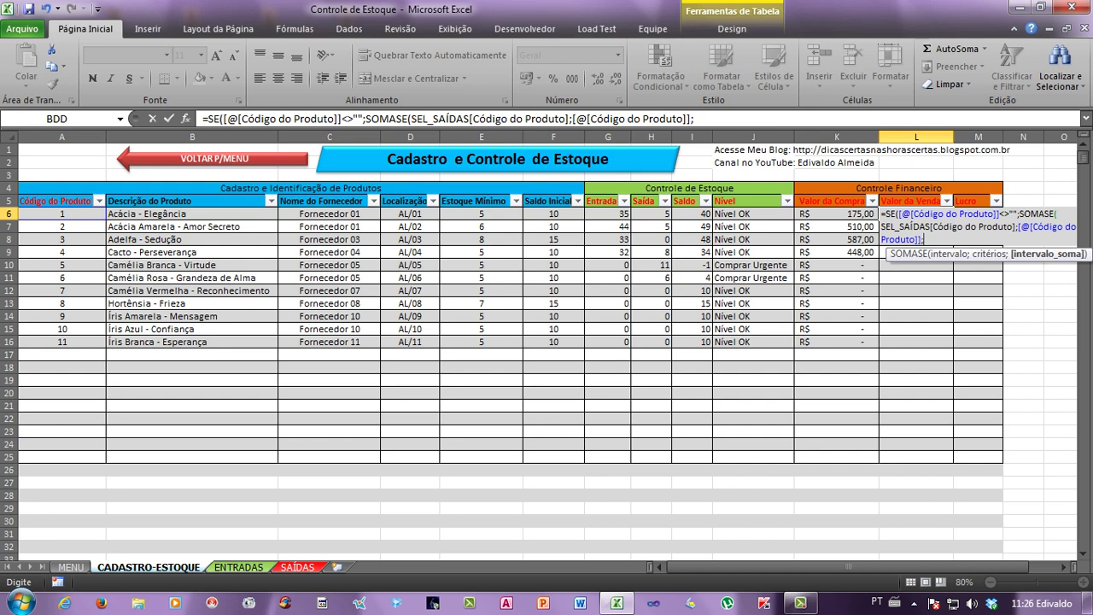
text(S)
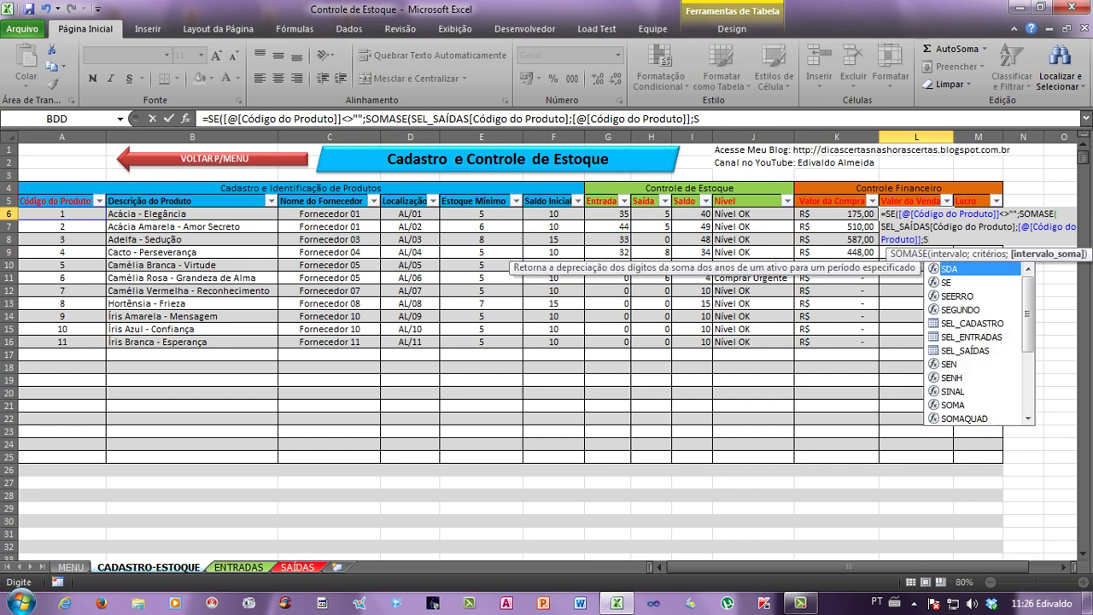
key(Down)
key(Down)
key(Down)
key(Tab)
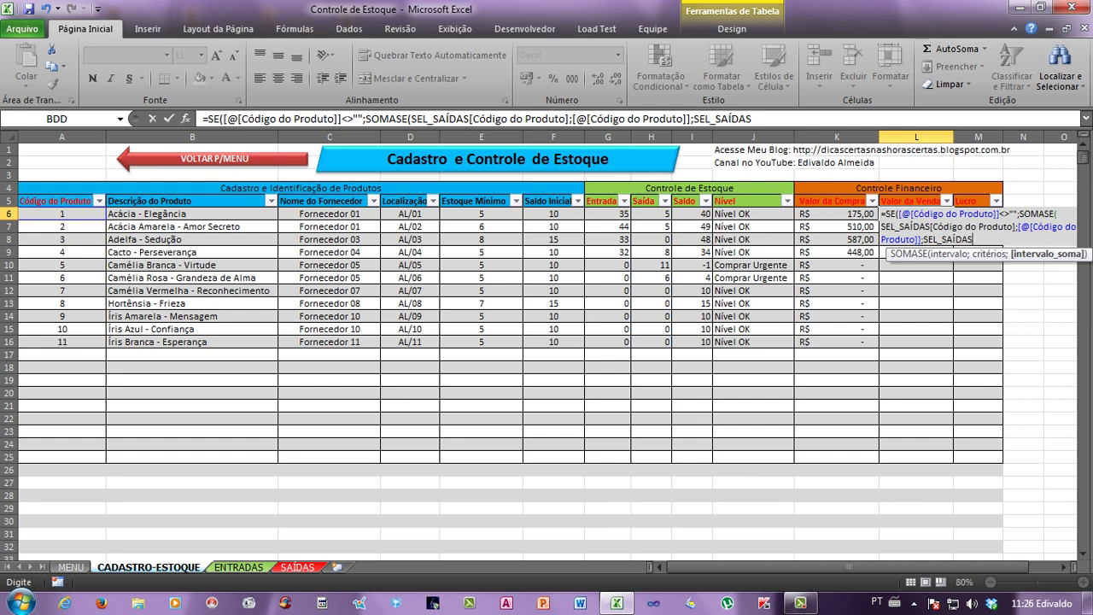
text([)
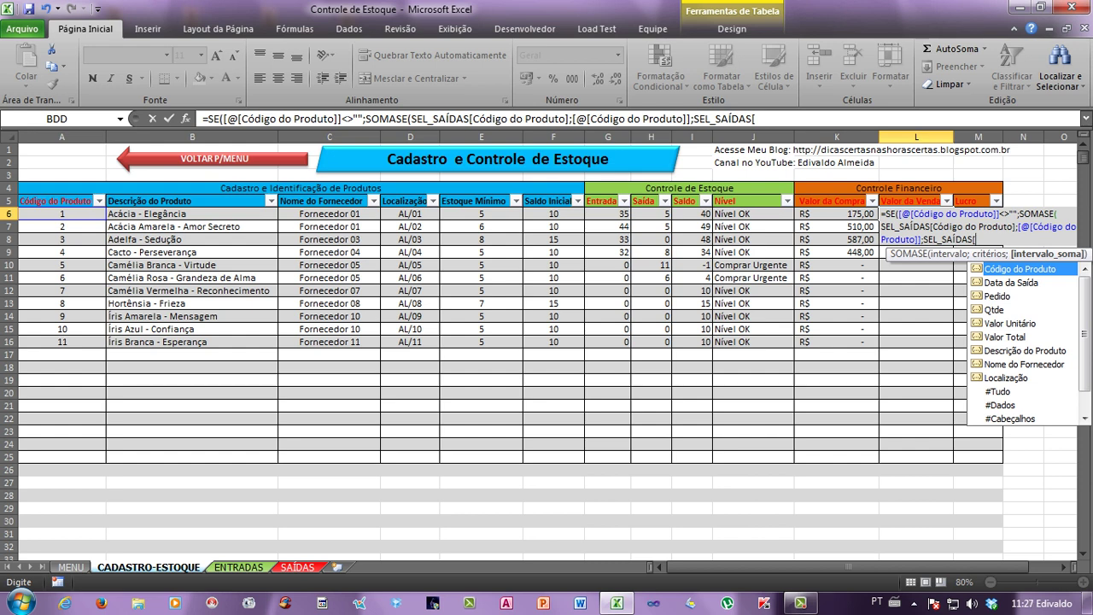
double_click(1004, 336)
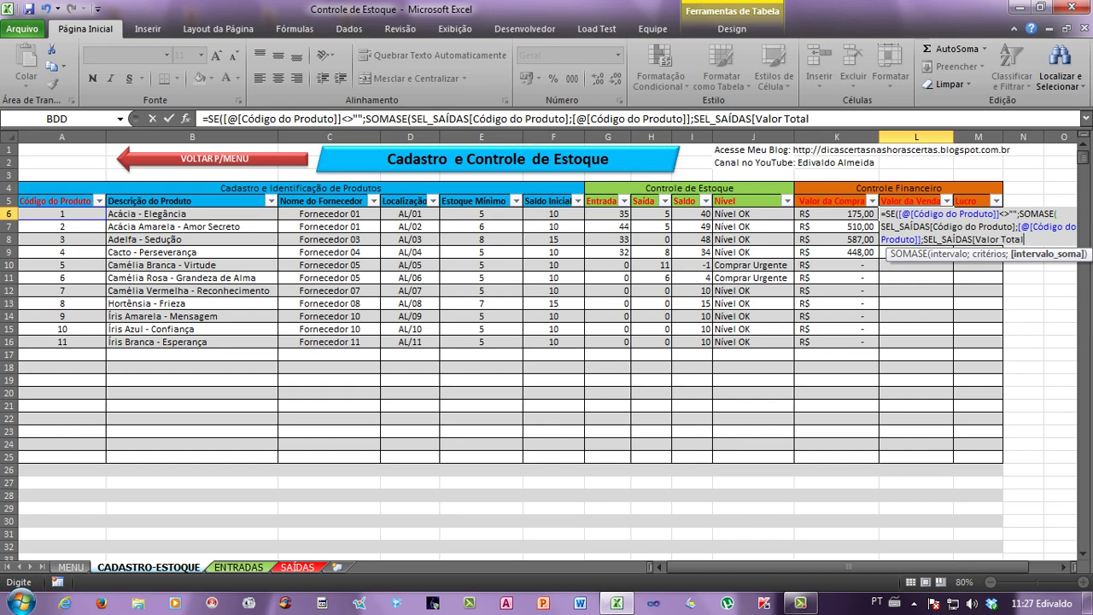
text(])
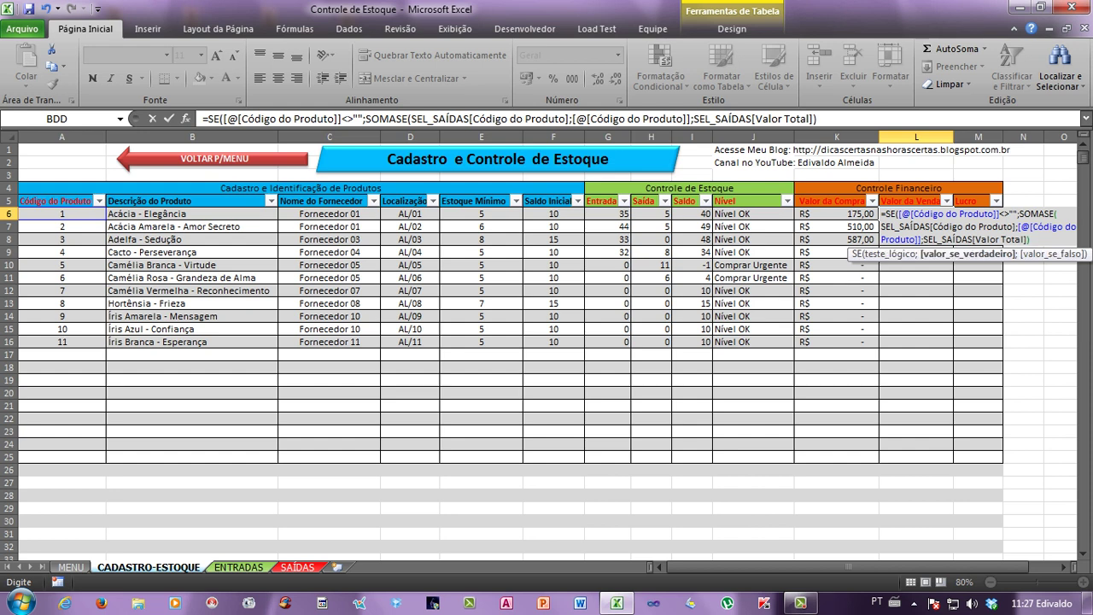
text(;)
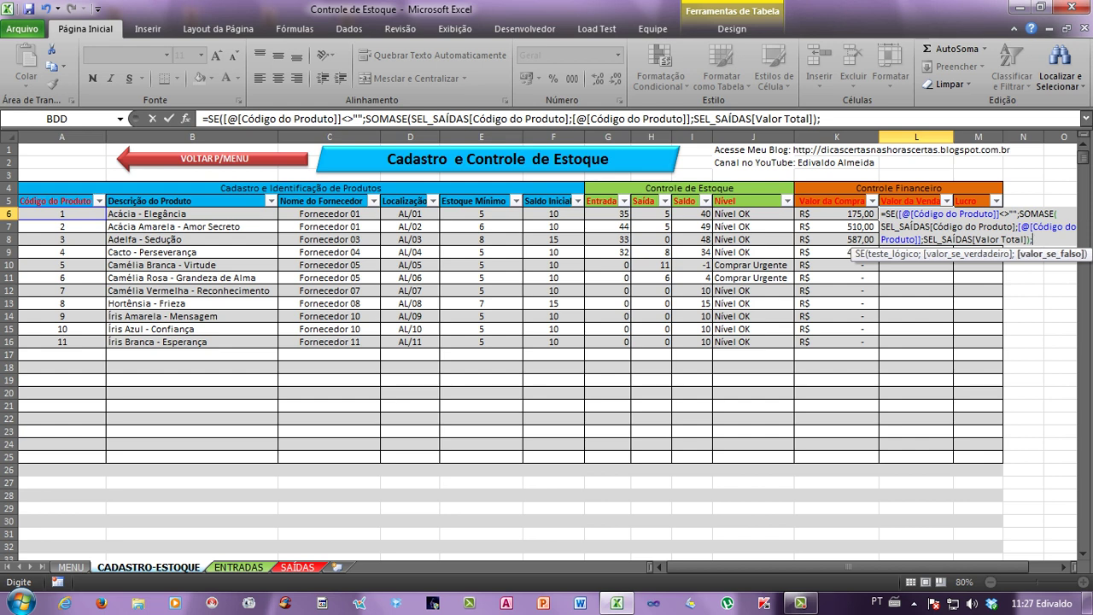
text(")
key(BackSpace)
text(")
text(")
text())
key(Return)
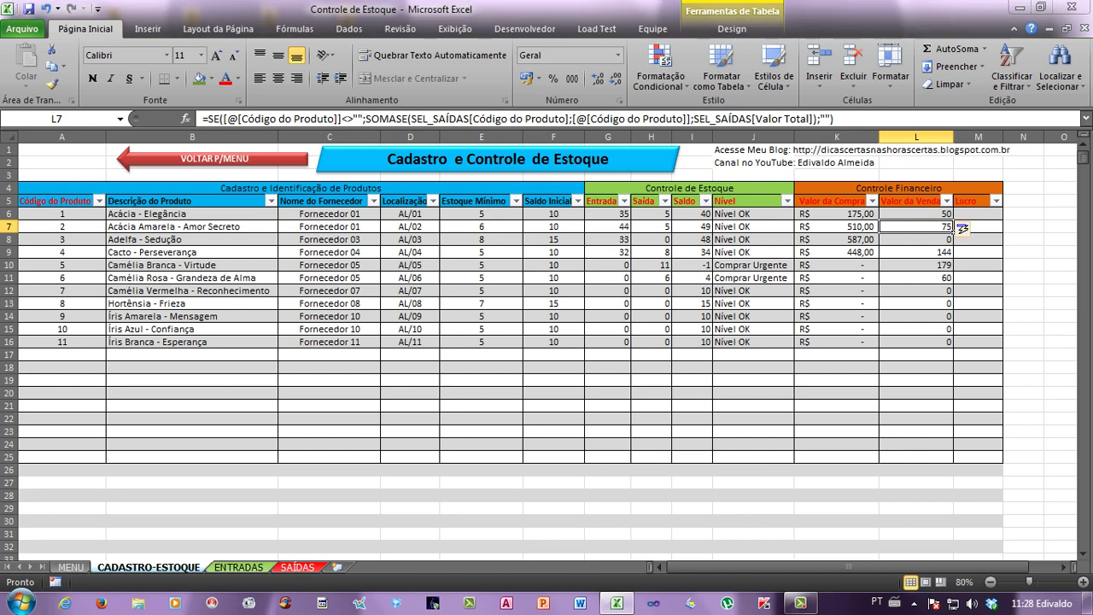
click(916, 353)
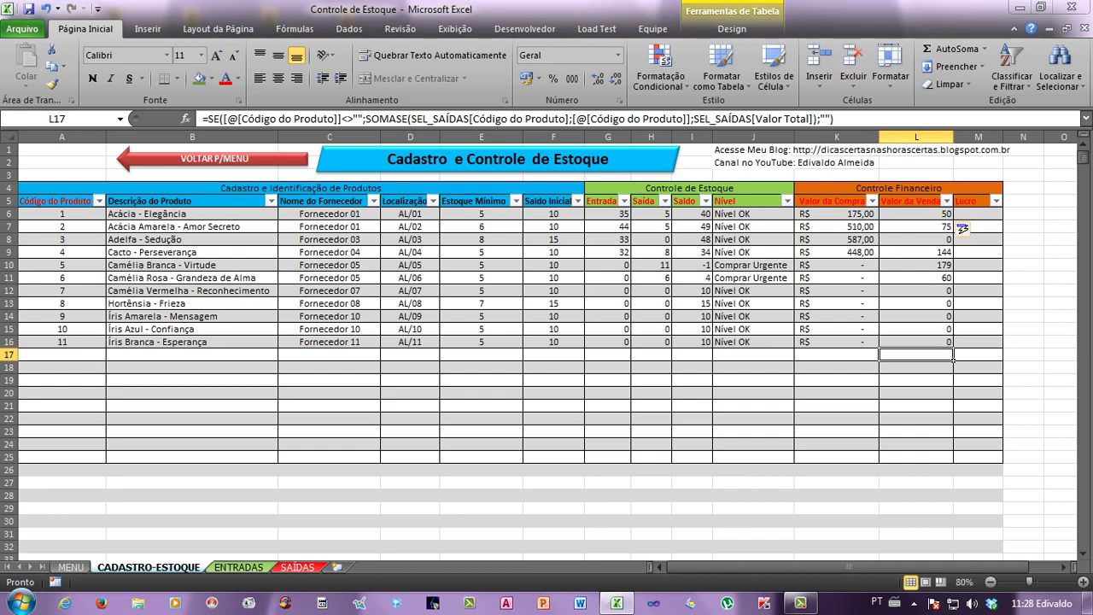
click(916, 213)
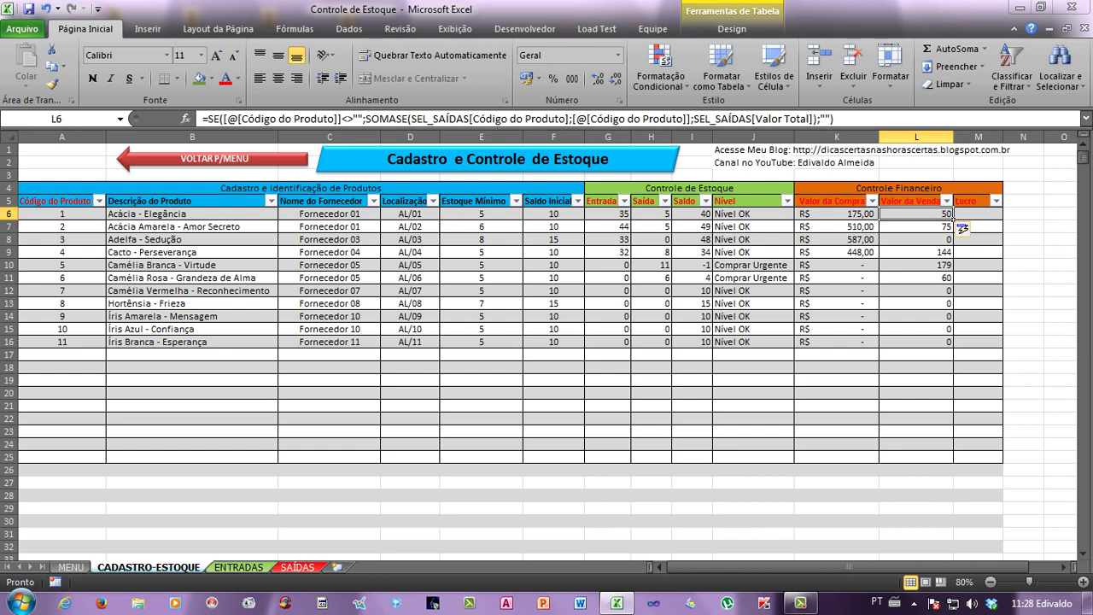
click(915, 470)
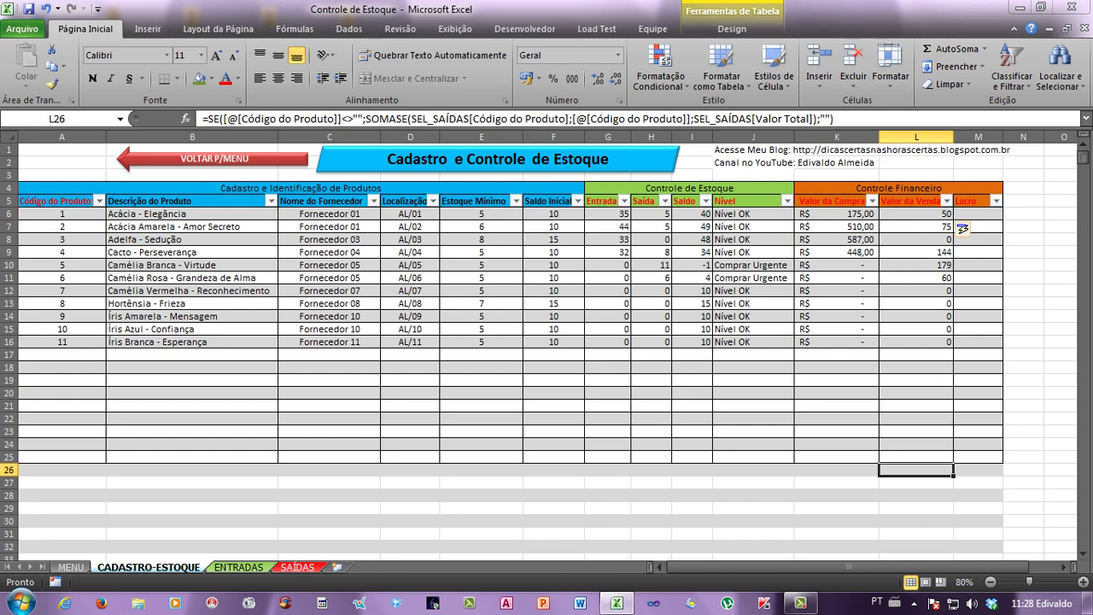
click(948, 213)
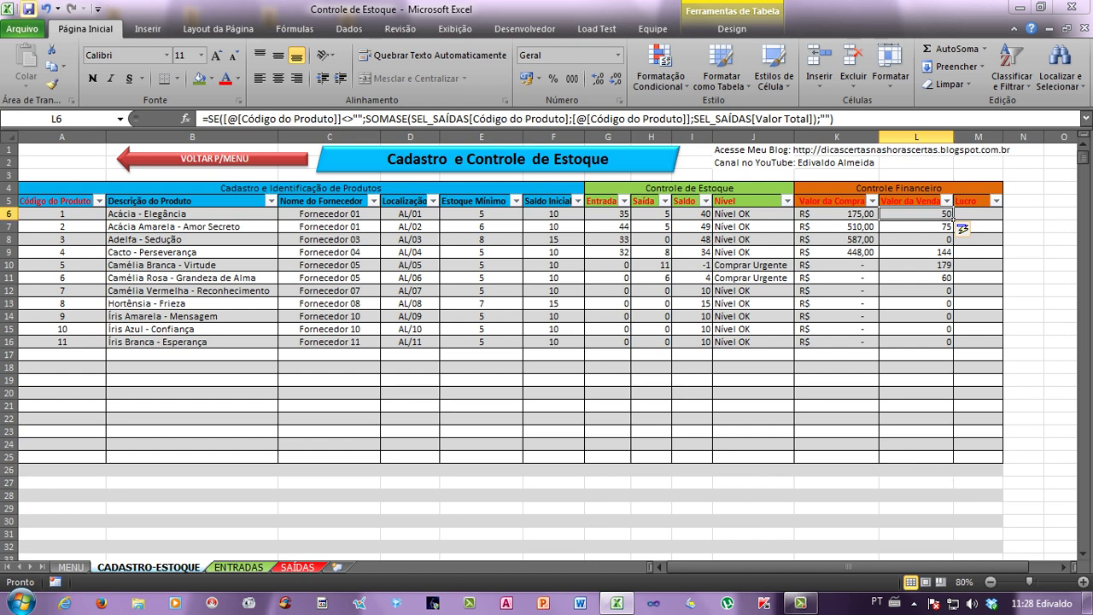
click(28, 9)
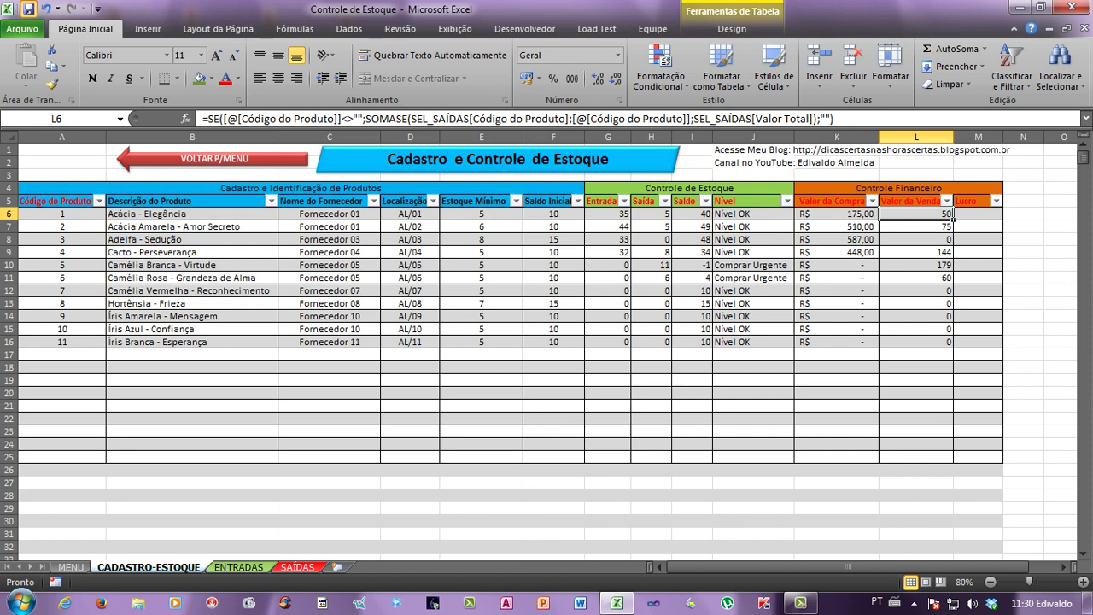
click(800, 602)
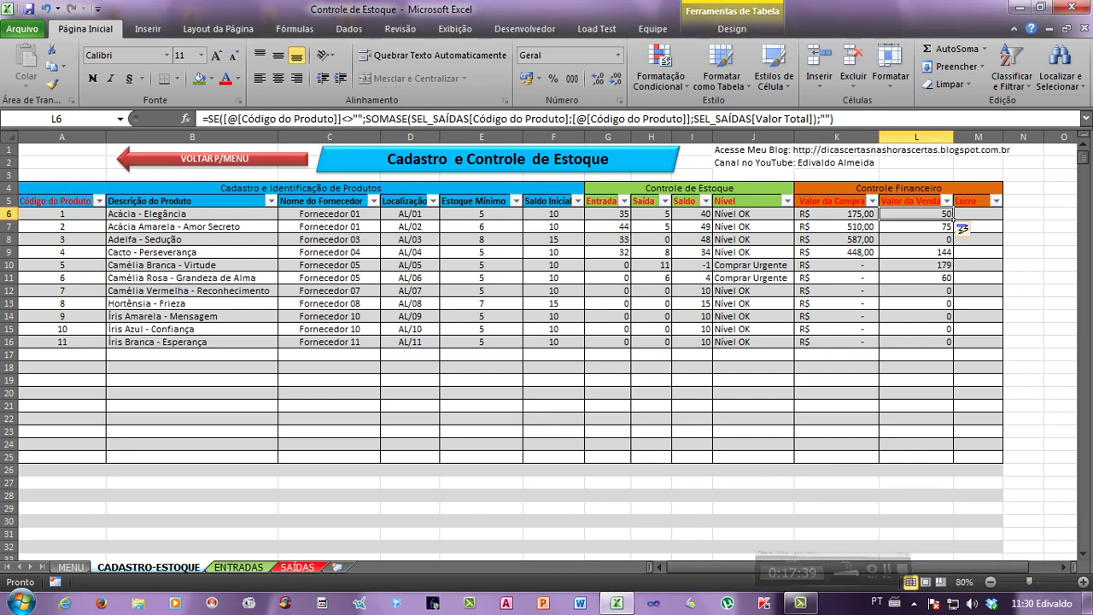
click(949, 315)
click(949, 354)
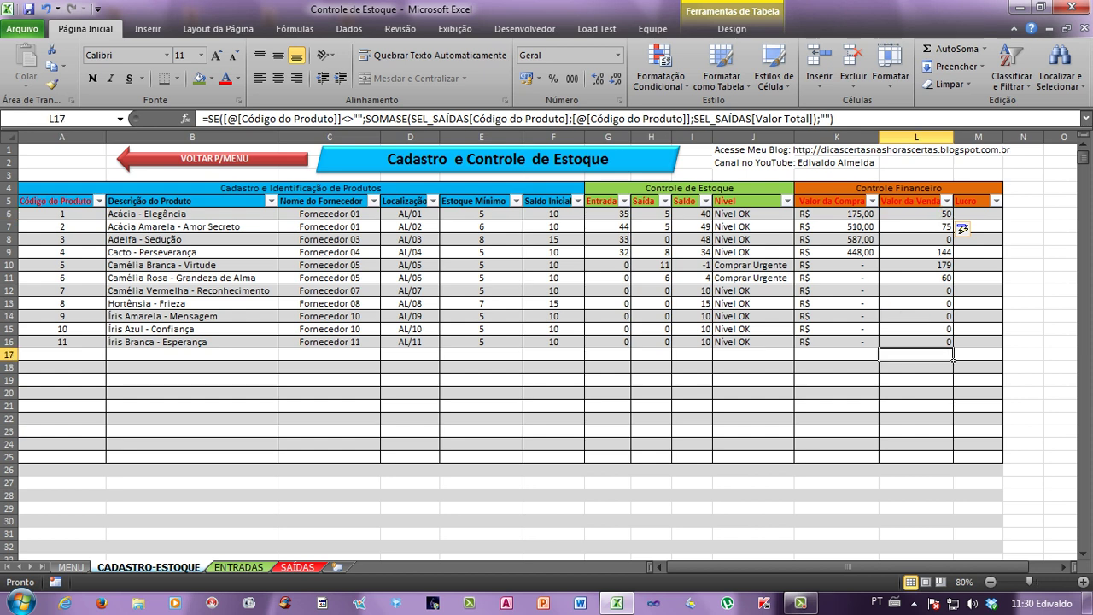
click(949, 470)
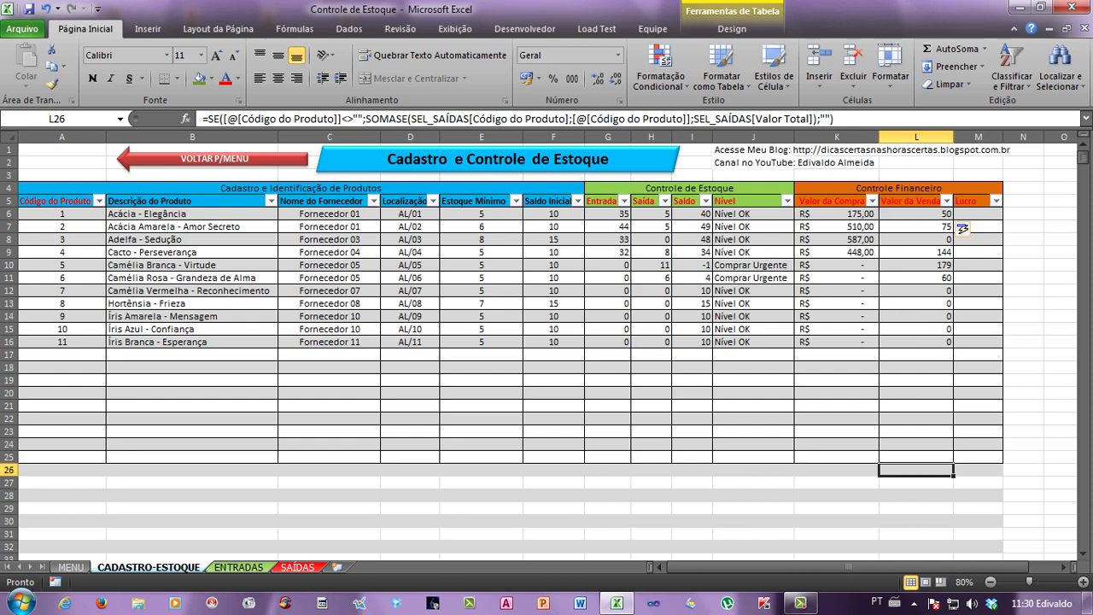
click(949, 354)
click(915, 469)
drag(60, 457, 978, 456)
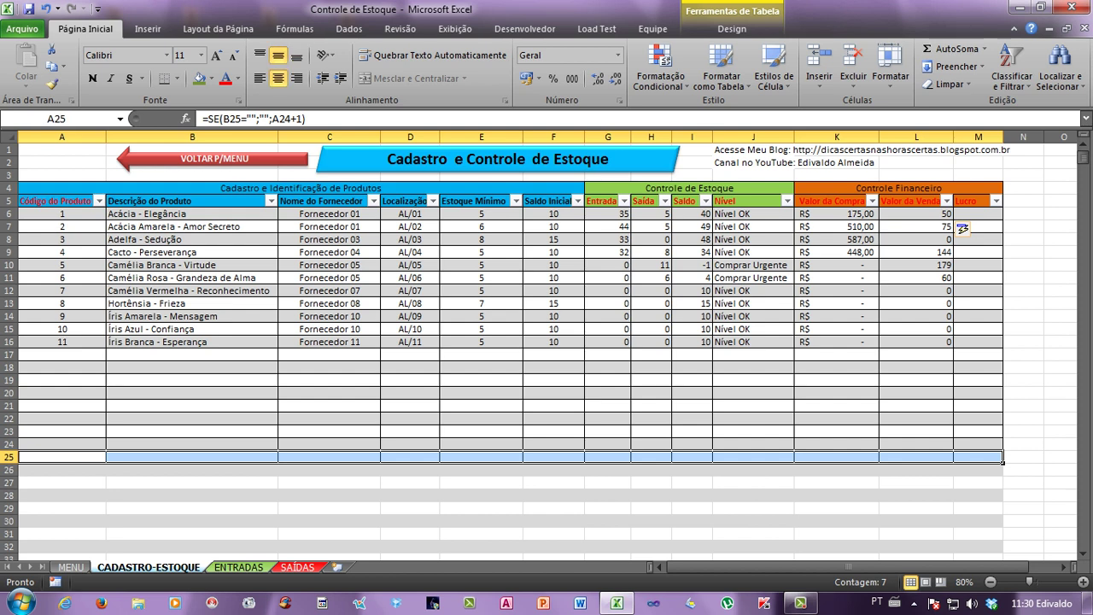
click(915, 457)
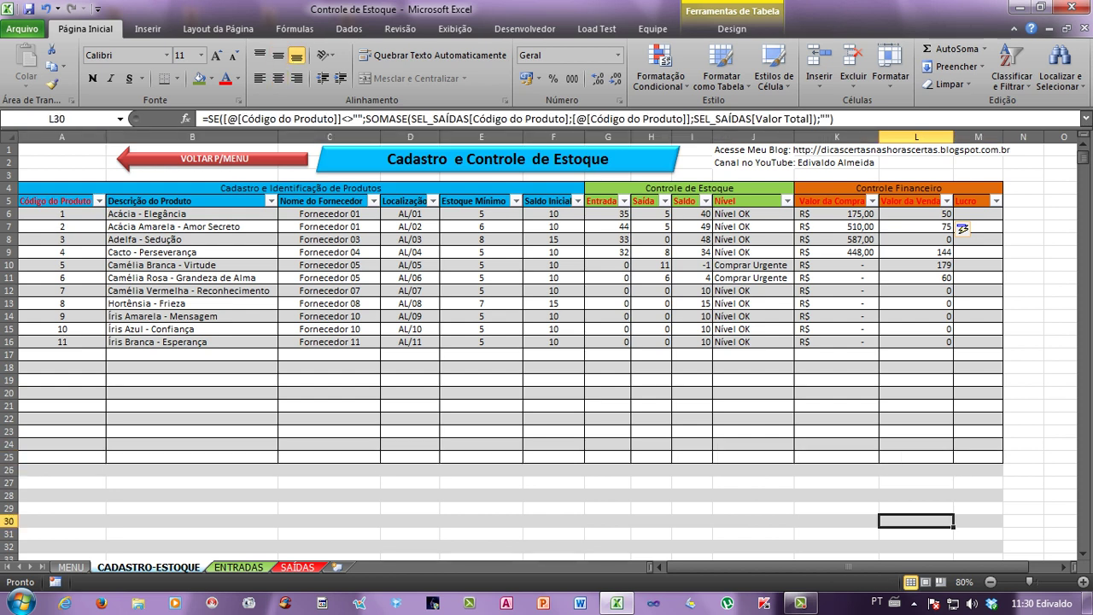
click(915, 470)
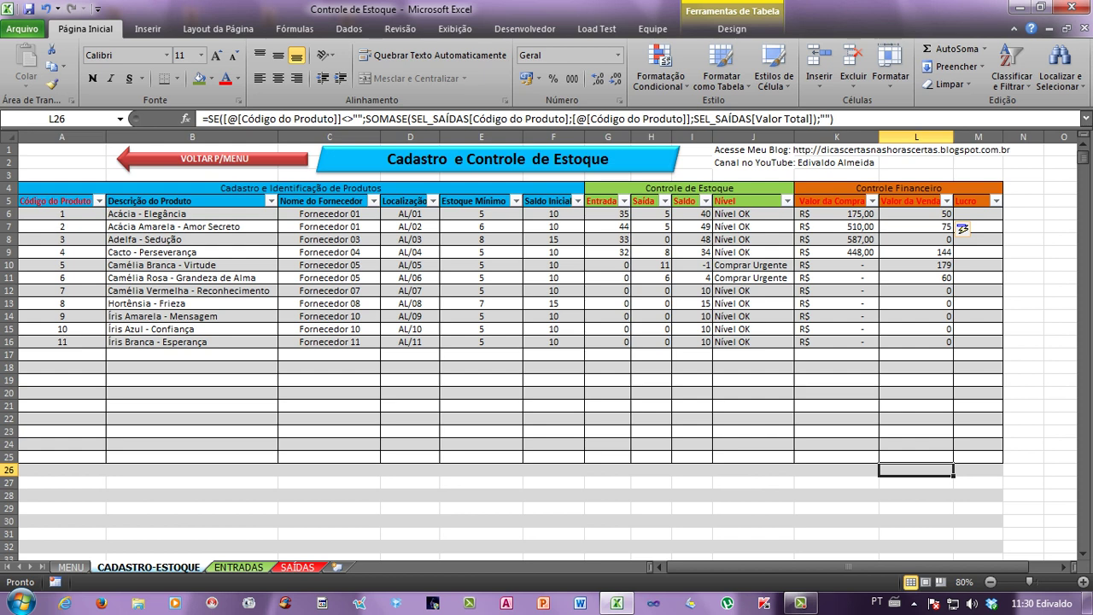
key(ctrl+shift+Down)
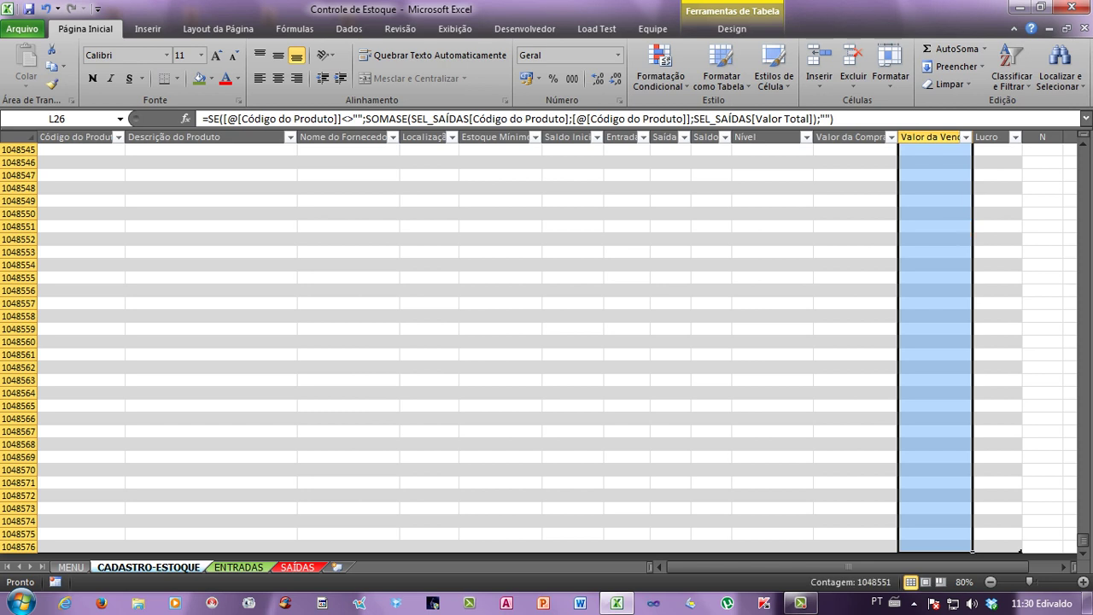
key(ctrl+BackSpace)
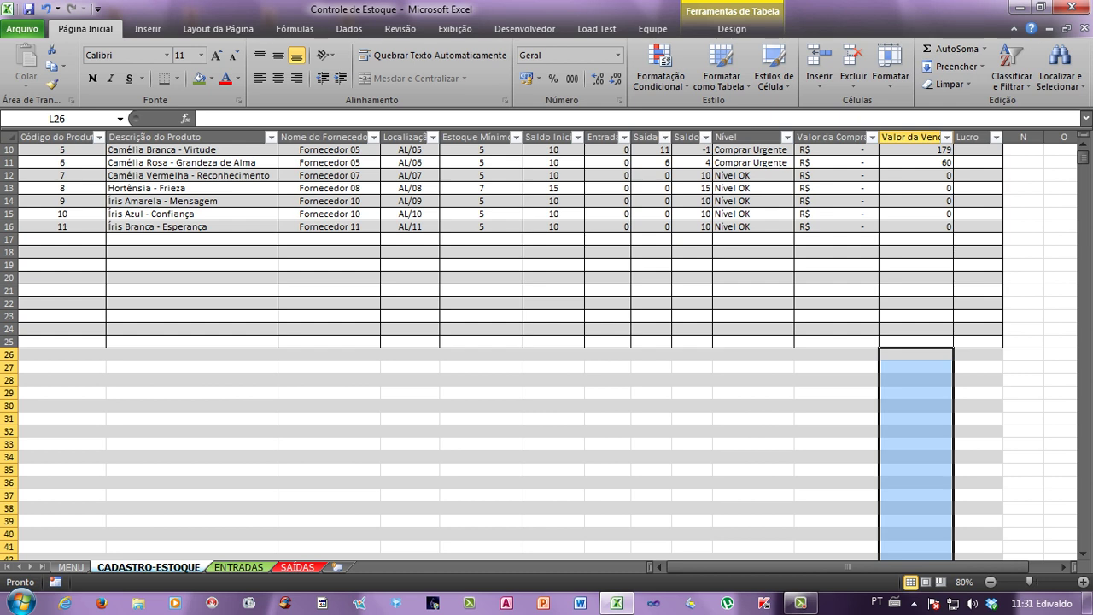
scroll(512, 342, up, 3)
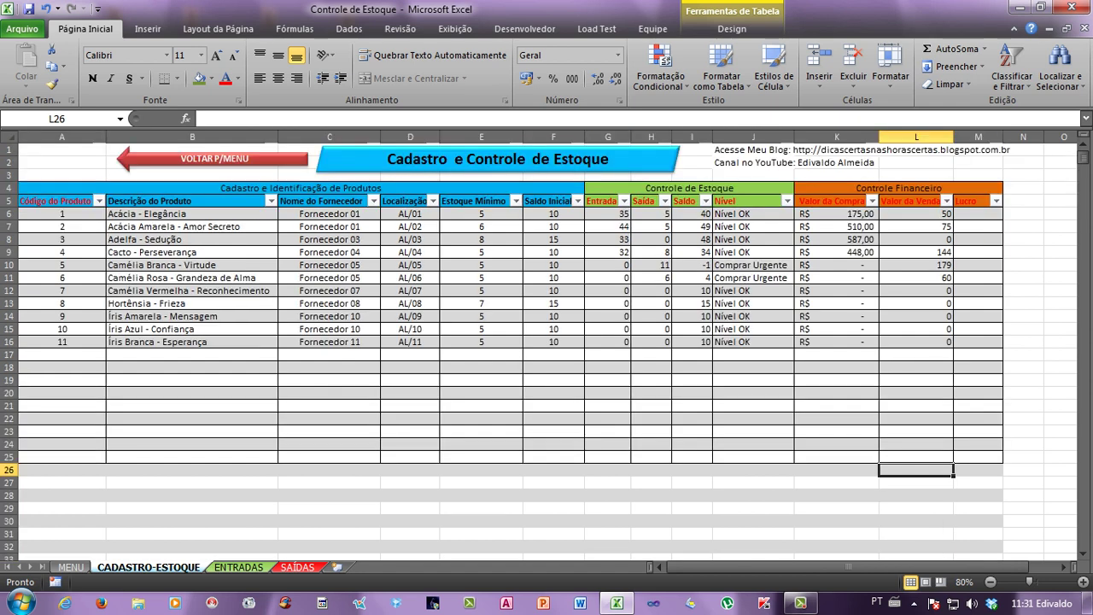
Apply the accounting currency format to the whole Valor da Venda column.
click(977, 214)
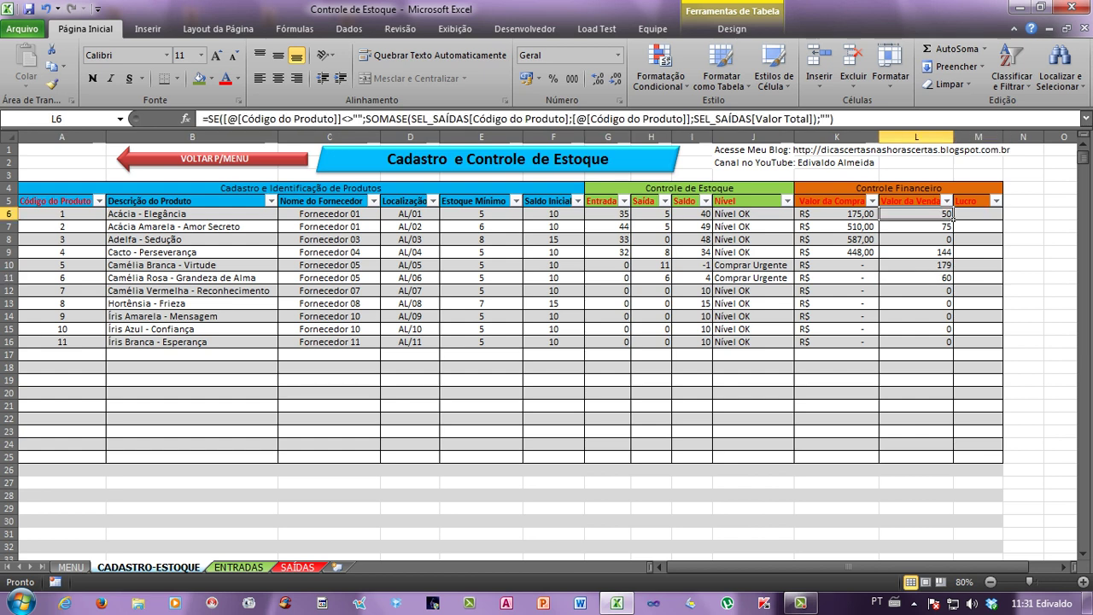
click(948, 278)
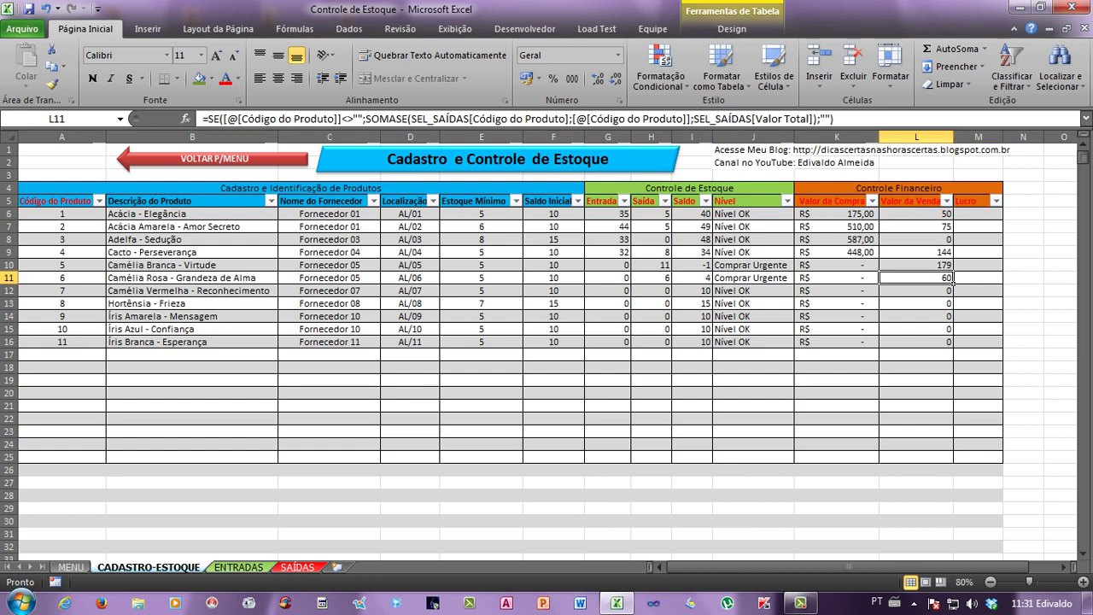
click(949, 215)
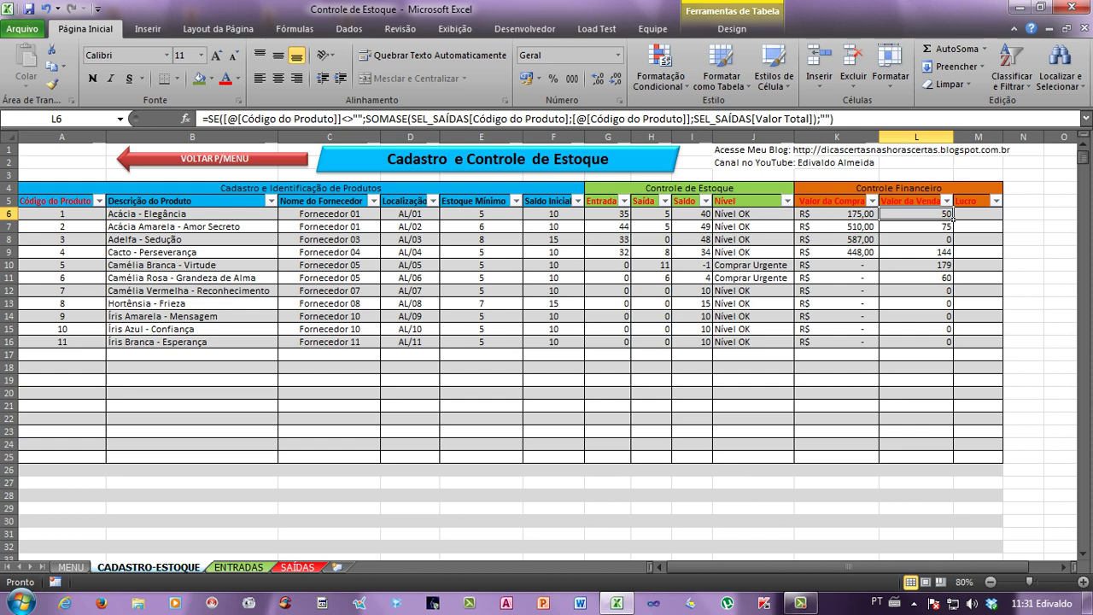
click(916, 137)
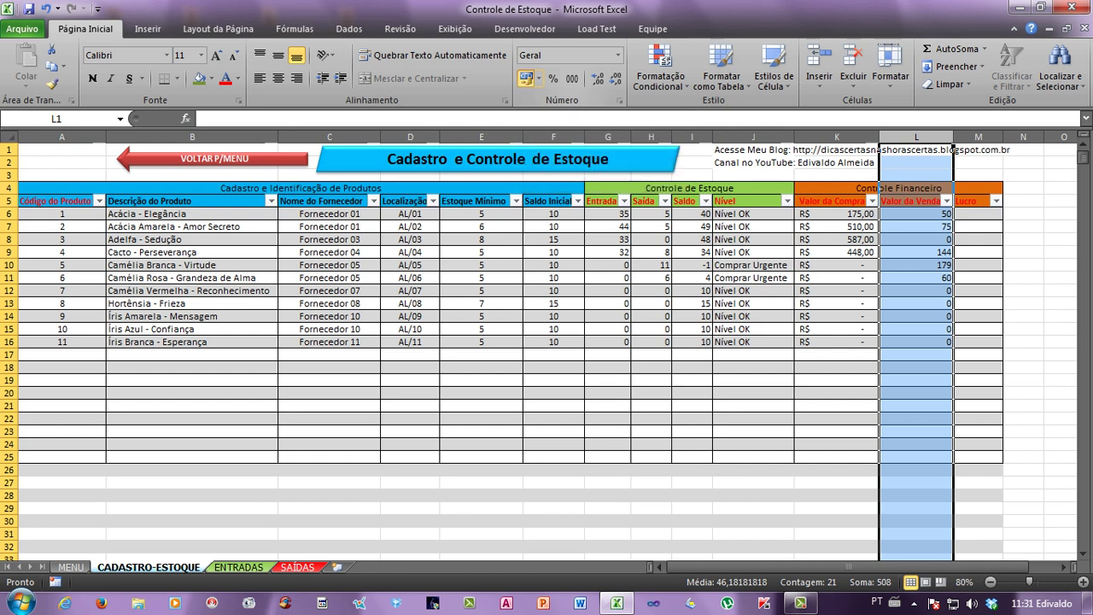
click(527, 78)
click(949, 251)
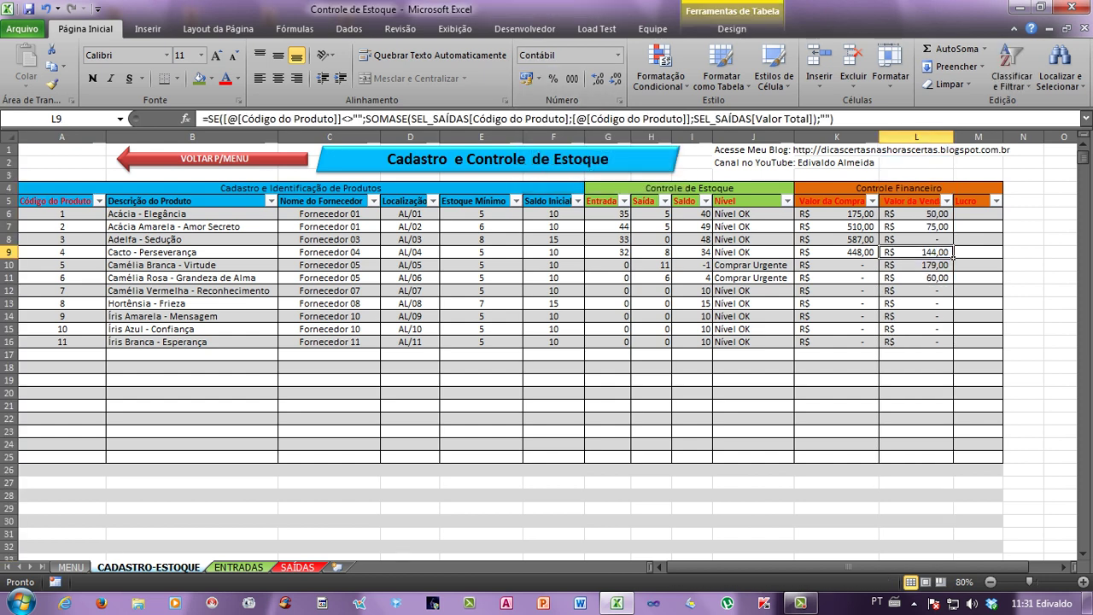
Compare the Valor da Venda formula in L6 with the Saída formula in H6, then go to SAÍDAS.
click(952, 215)
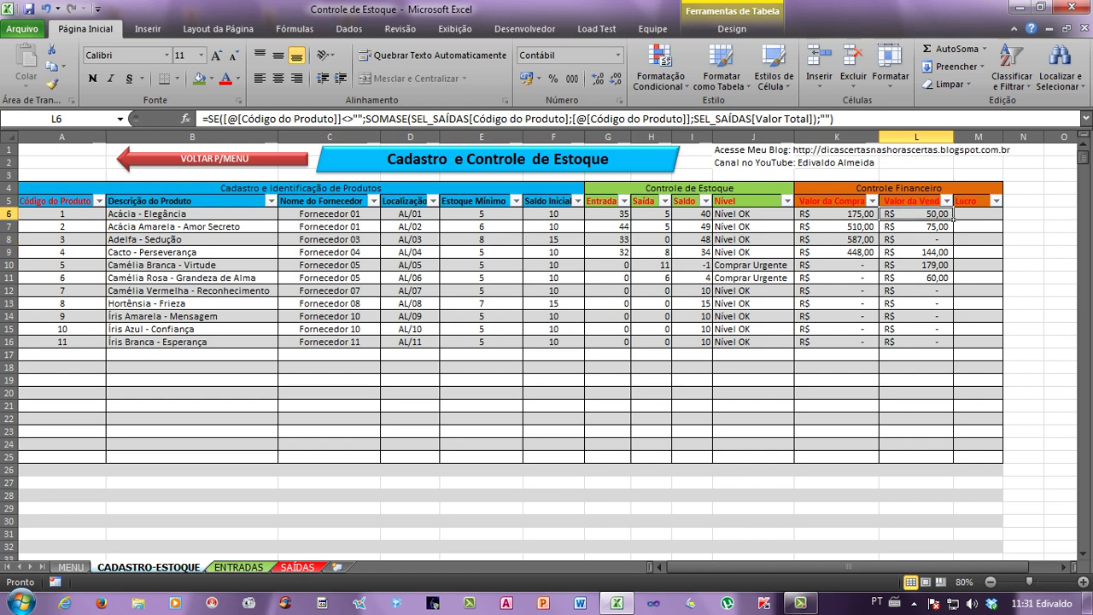
key(Down)
key(Down)
key(Up)
key(Up)
click(669, 215)
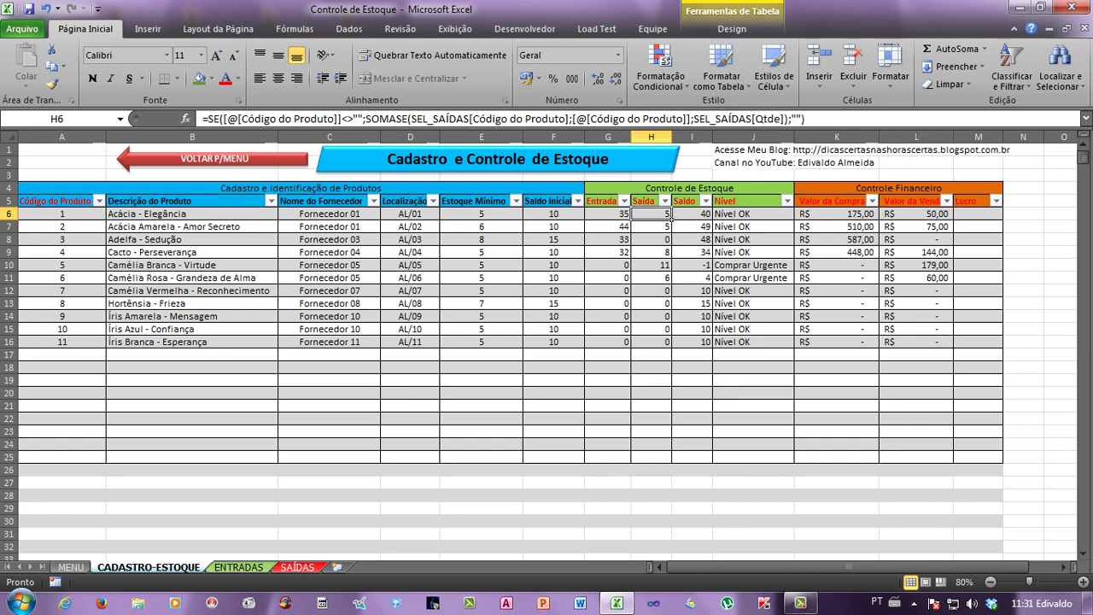
click(952, 215)
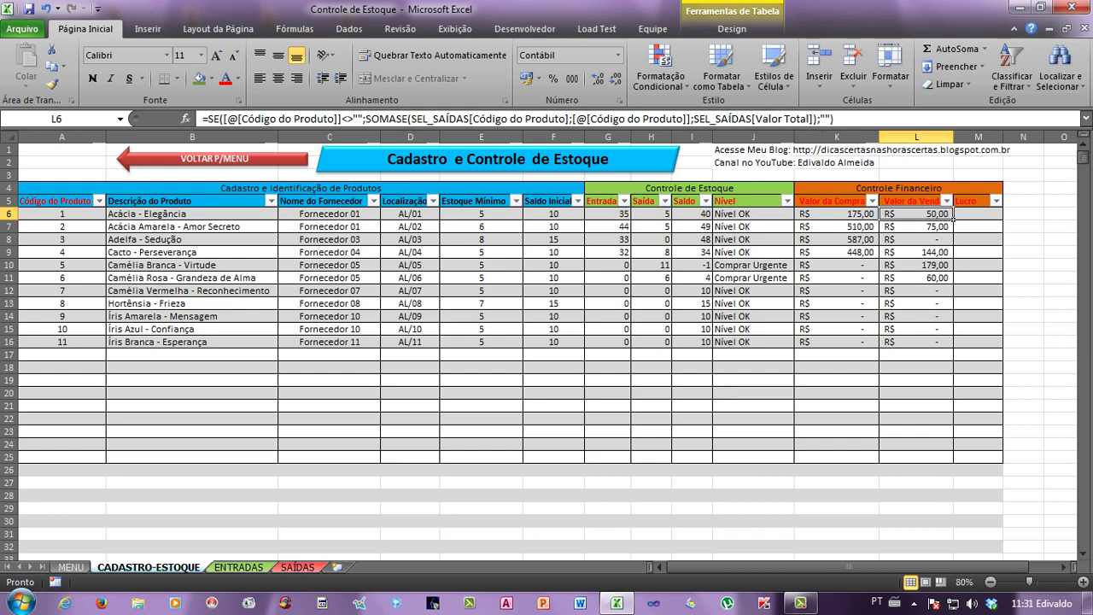
click(298, 567)
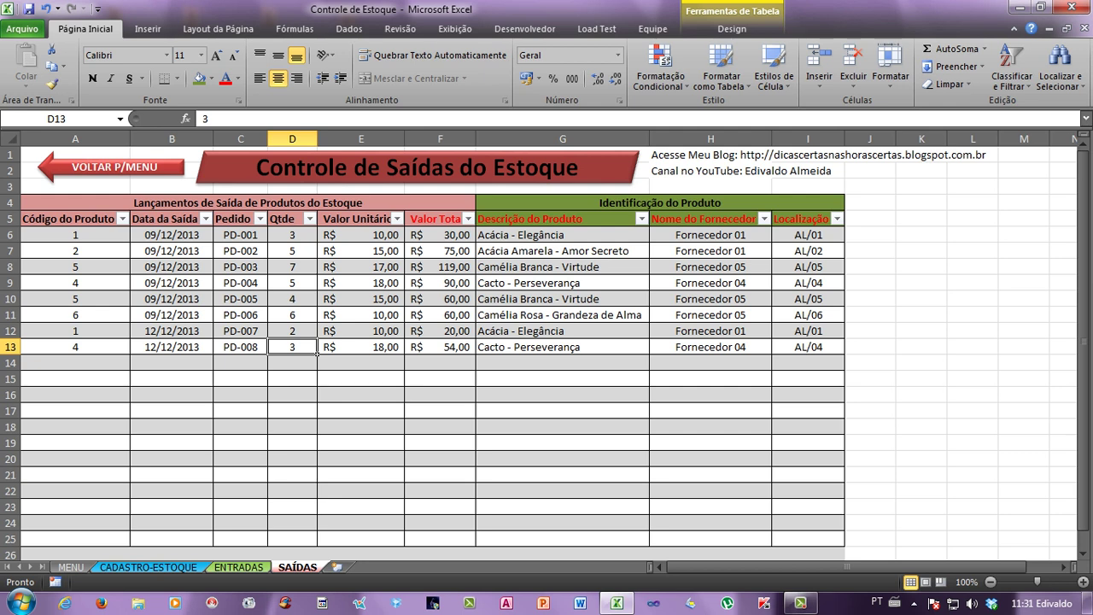
On CADASTRO-ESTOQUE, widen column L so the Valor da Venda header shows fully.
click(149, 567)
click(916, 264)
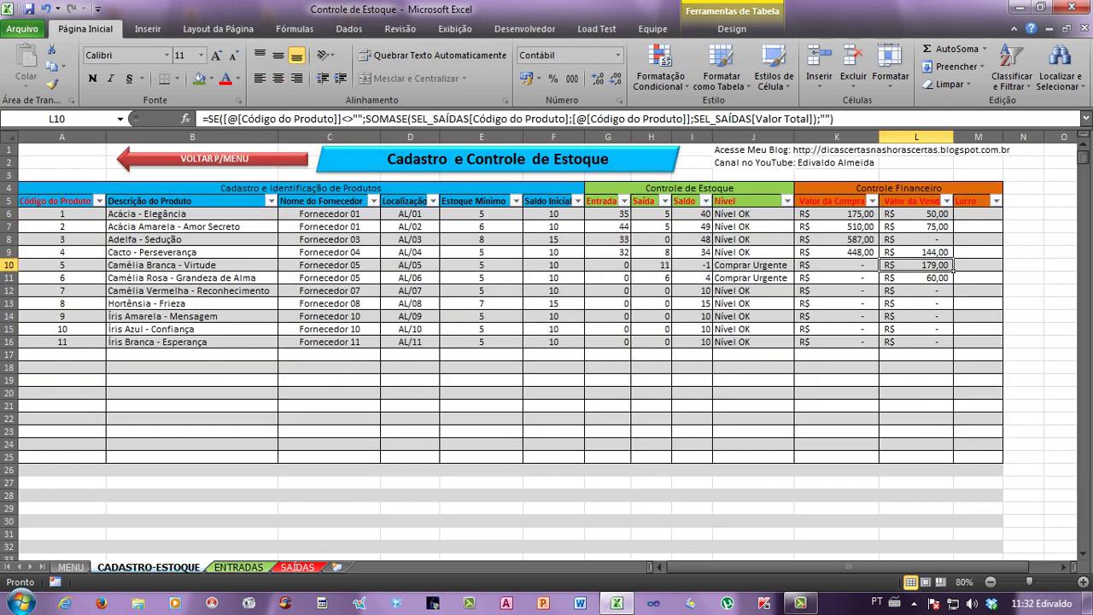
click(952, 214)
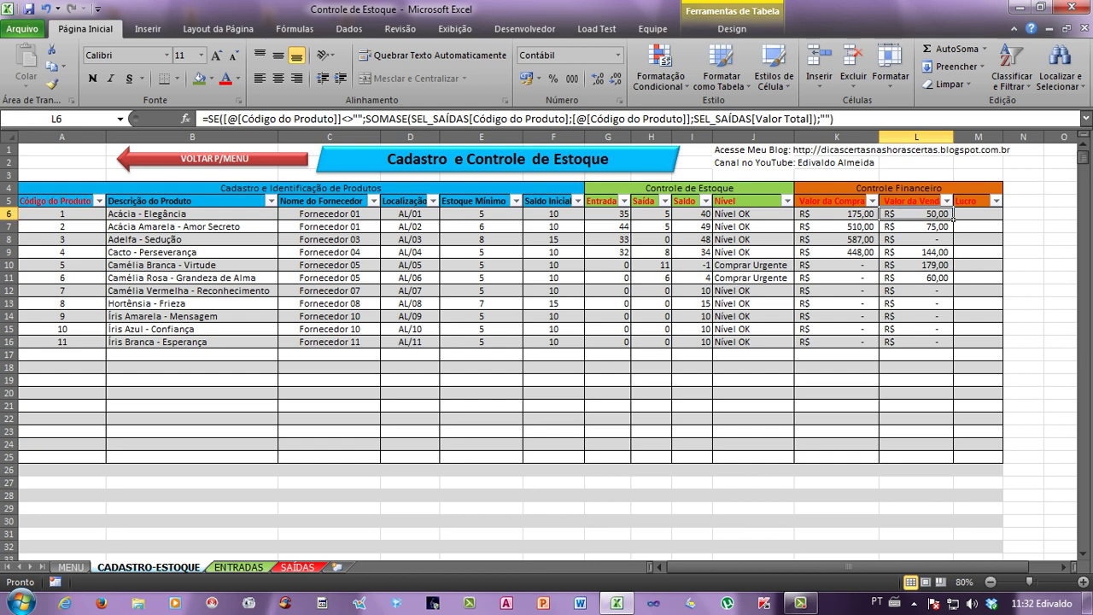
click(916, 291)
click(939, 213)
click(916, 277)
click(953, 214)
click(962, 226)
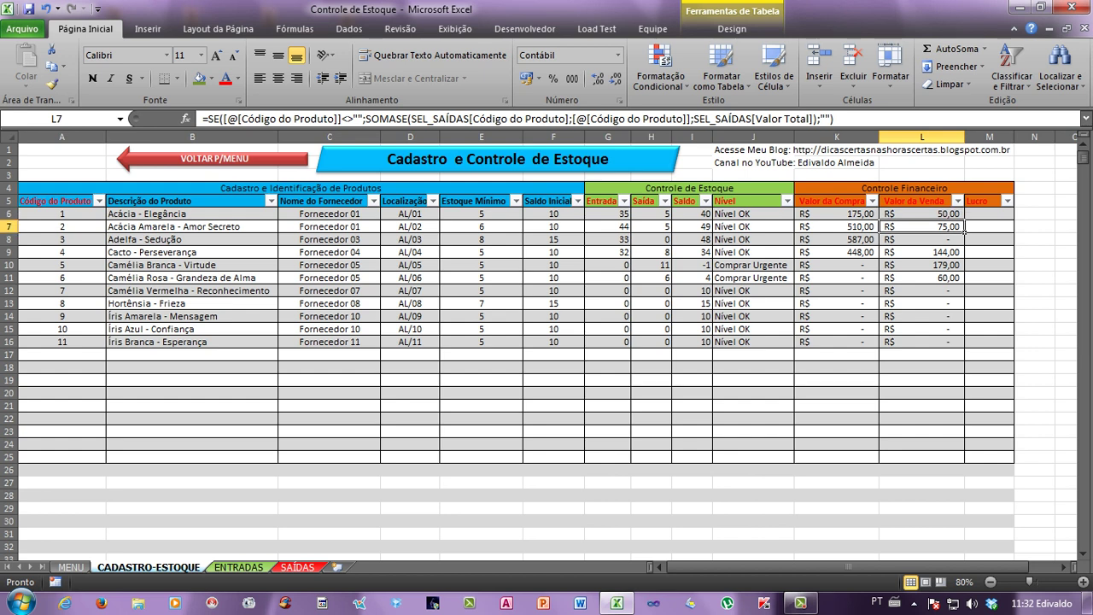
click(963, 218)
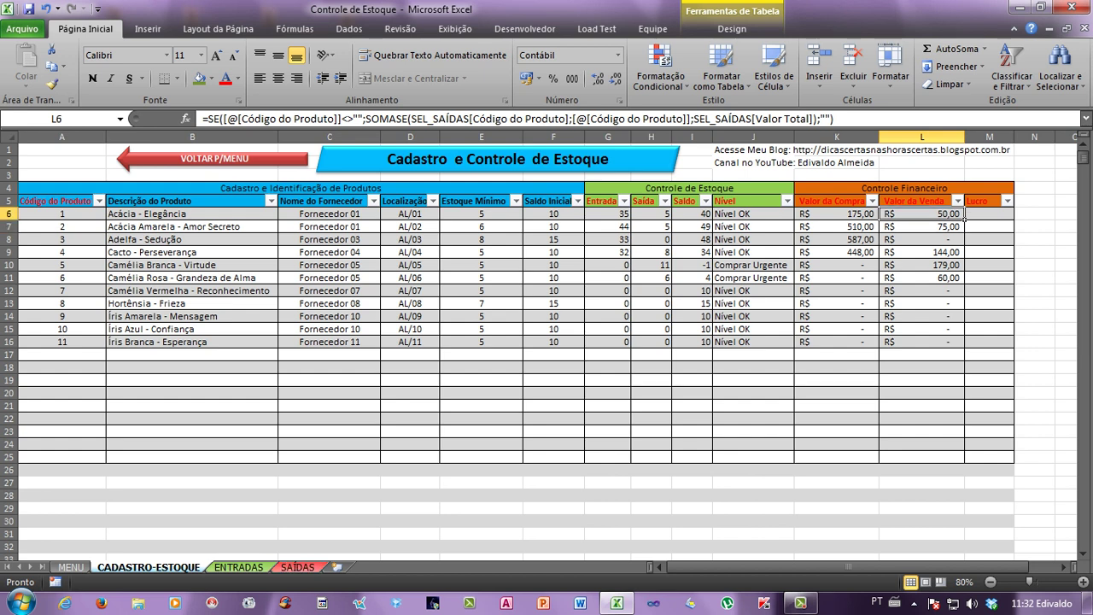
On SAÍDAS, check the Valor Total formula in F6 and the sum of F6:F12.
click(297, 567)
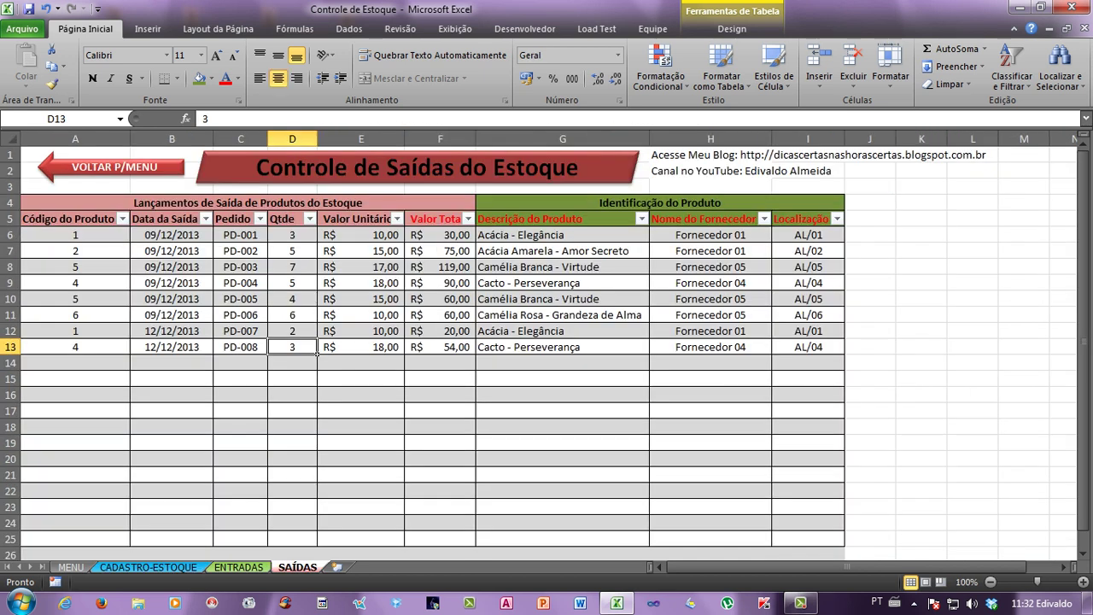
click(315, 241)
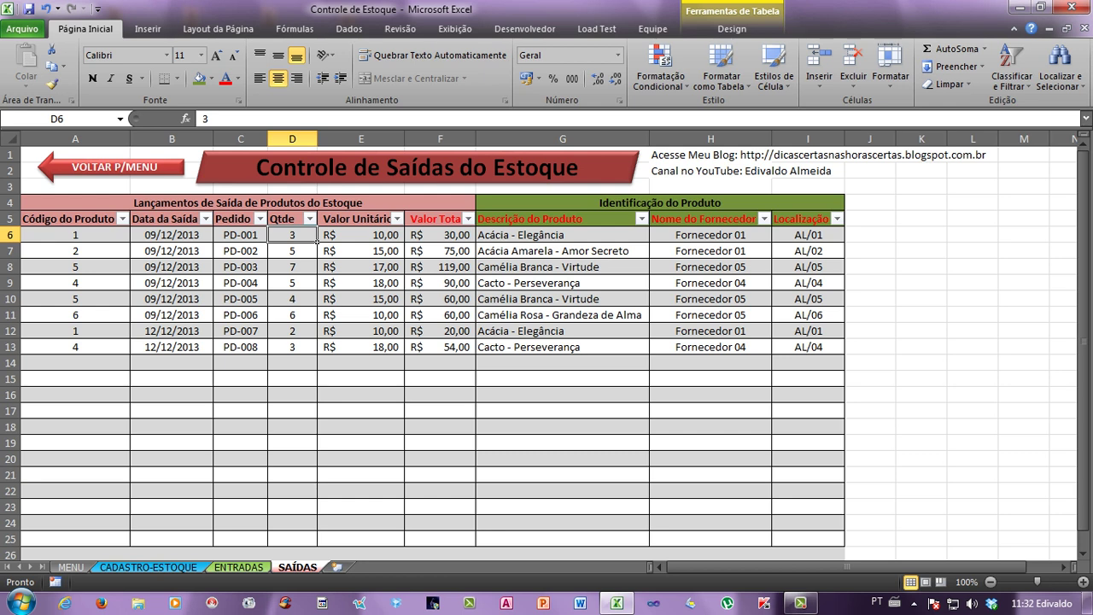
click(439, 235)
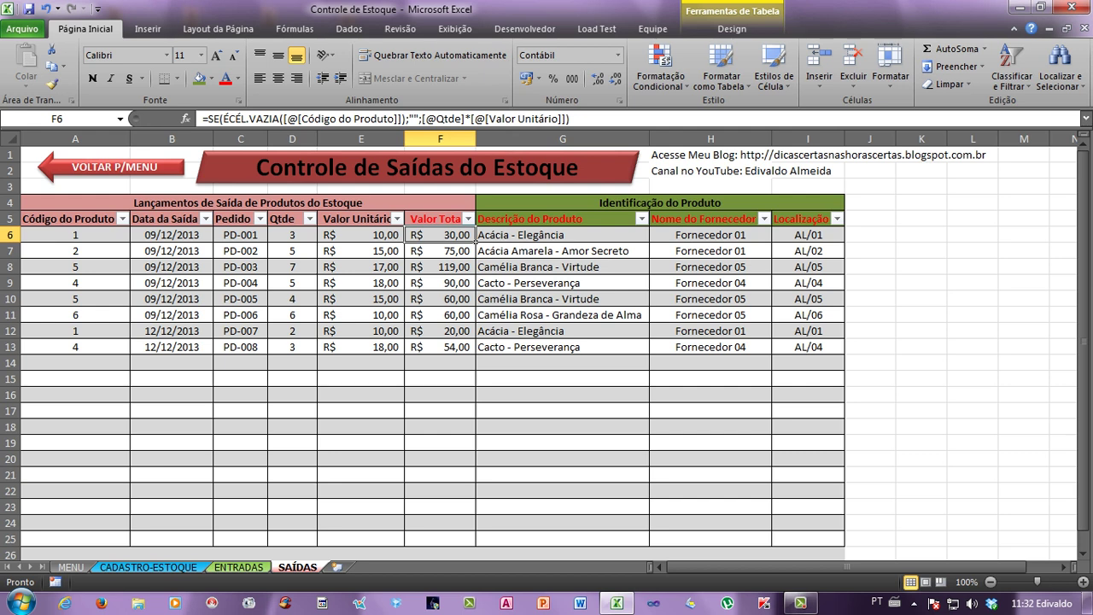
drag(471, 242, 472, 338)
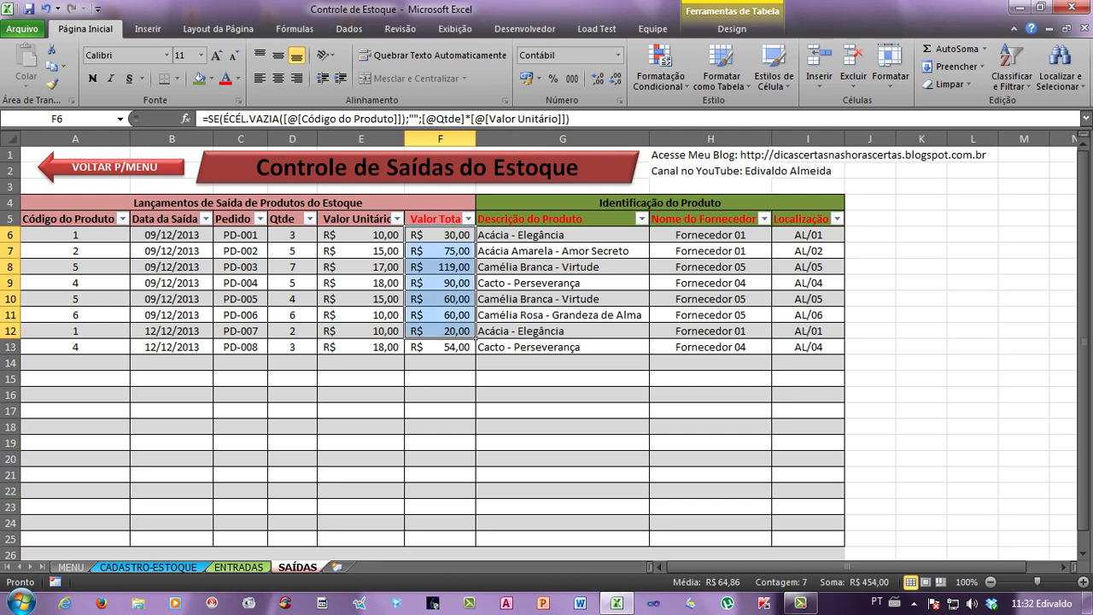
click(440, 330)
click(439, 235)
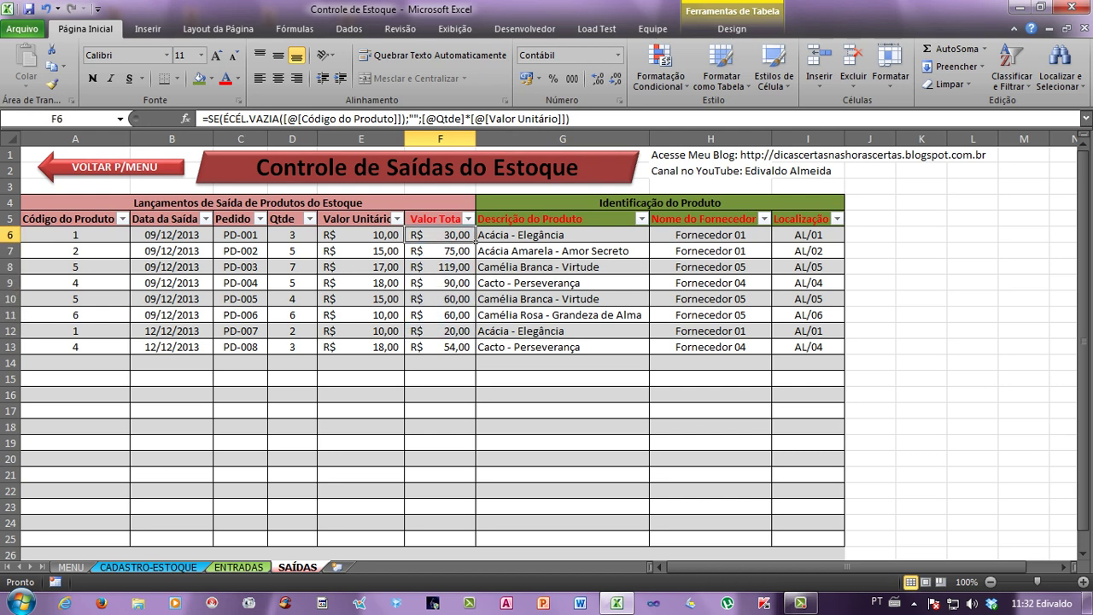
drag(471, 241, 471, 338)
click(440, 330)
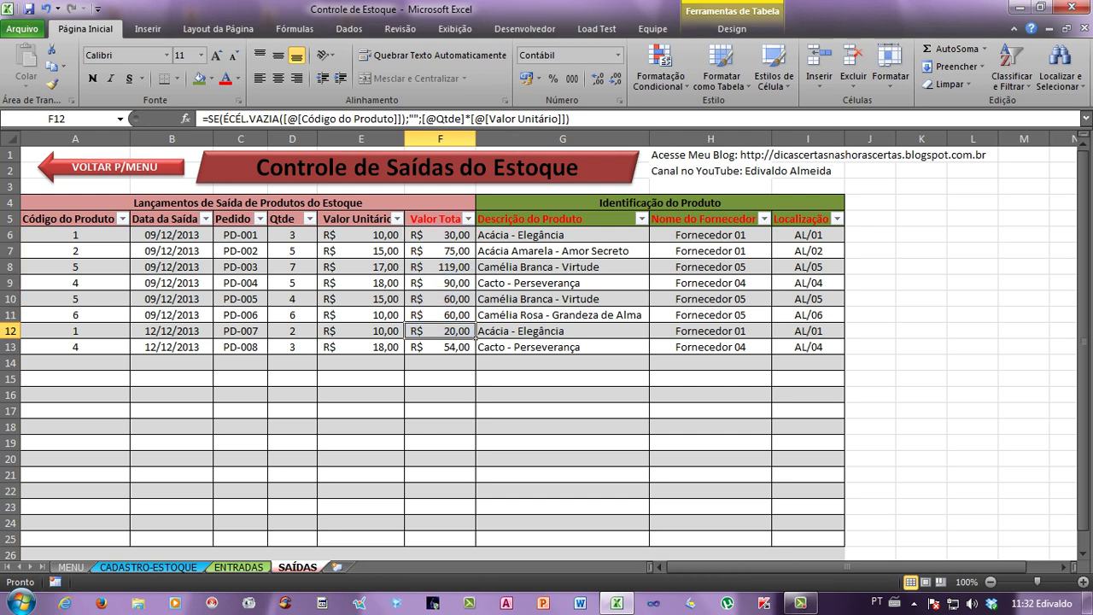
drag(439, 234, 440, 330)
click(440, 330)
click(439, 235)
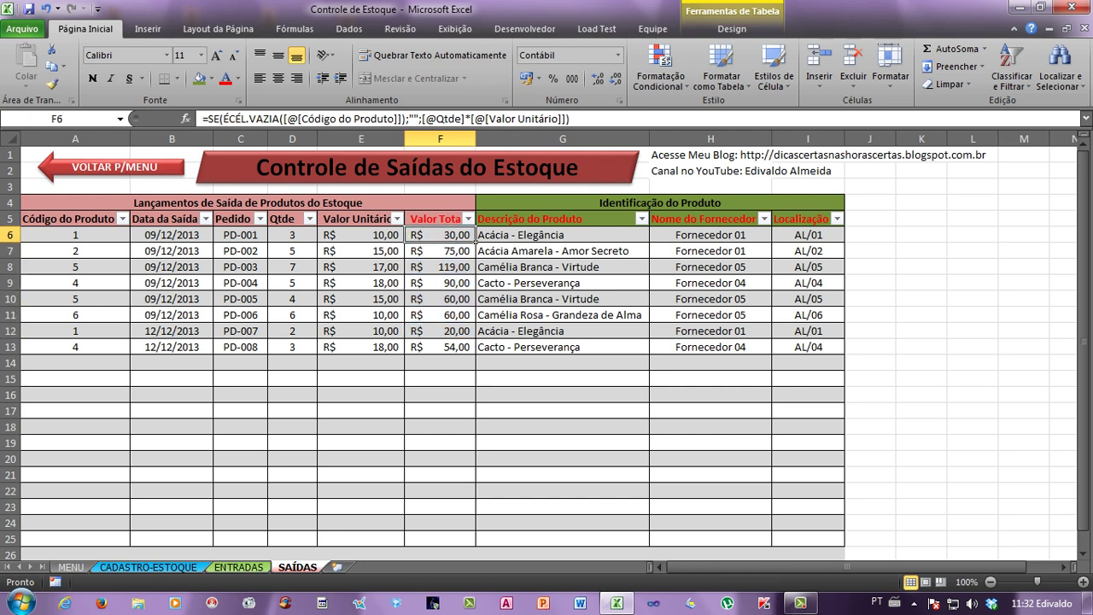
Back on CADASTRO-ESTOQUE, review the Valor da Venda values and open the Lucro filter dropdown.
click(148, 567)
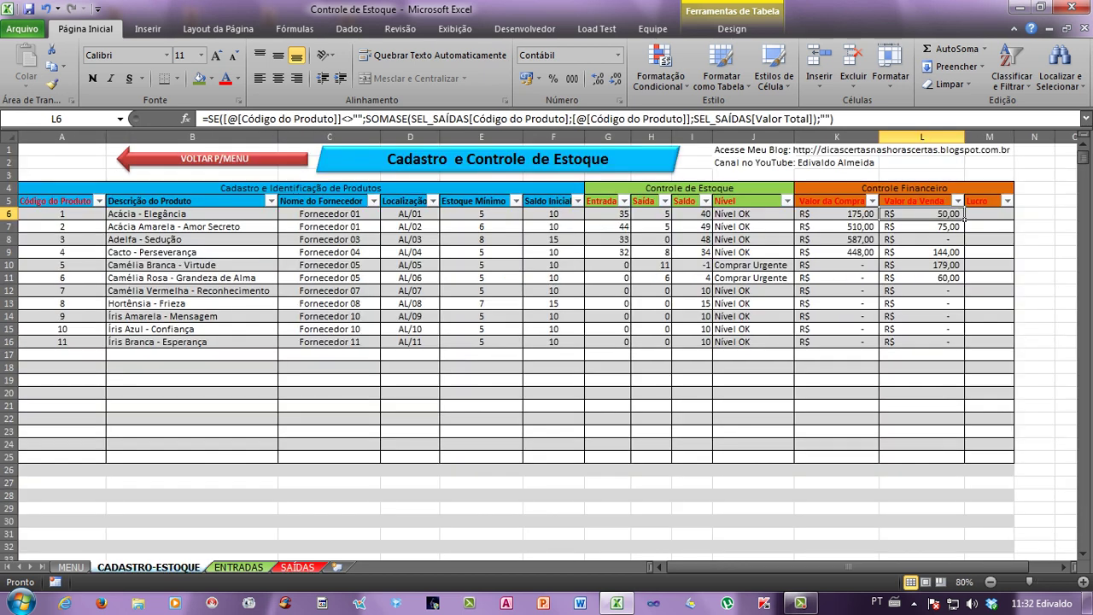
click(963, 265)
click(963, 253)
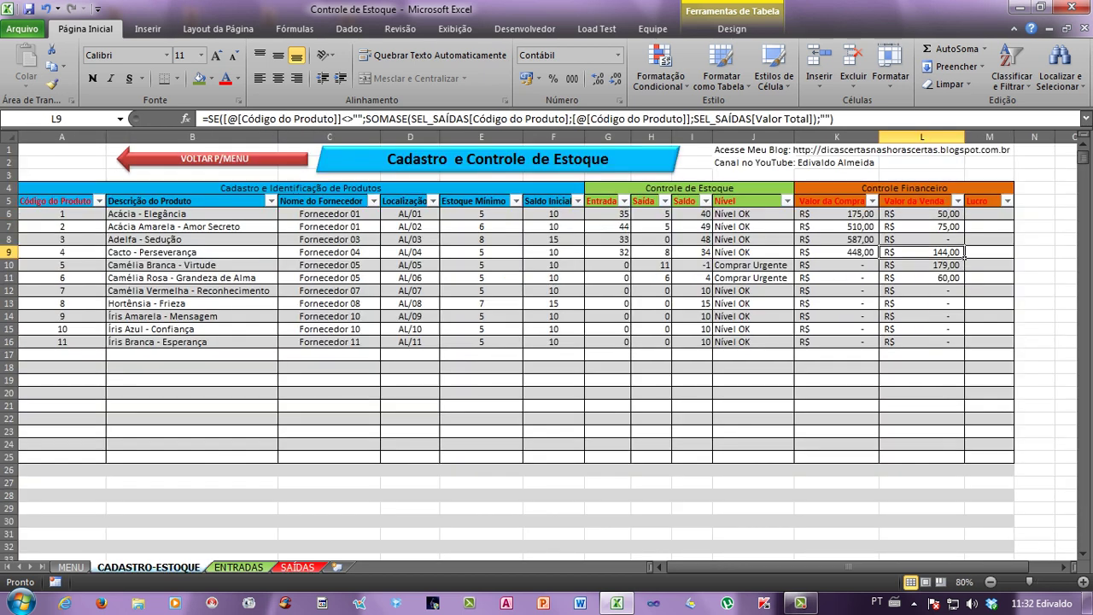
click(963, 215)
click(963, 279)
click(989, 213)
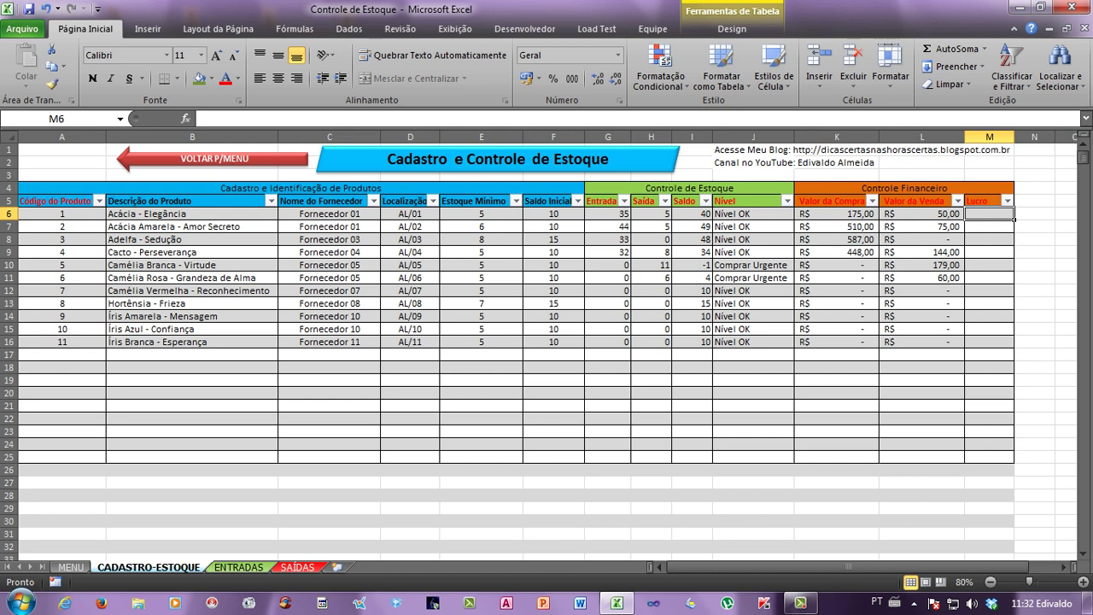
click(962, 291)
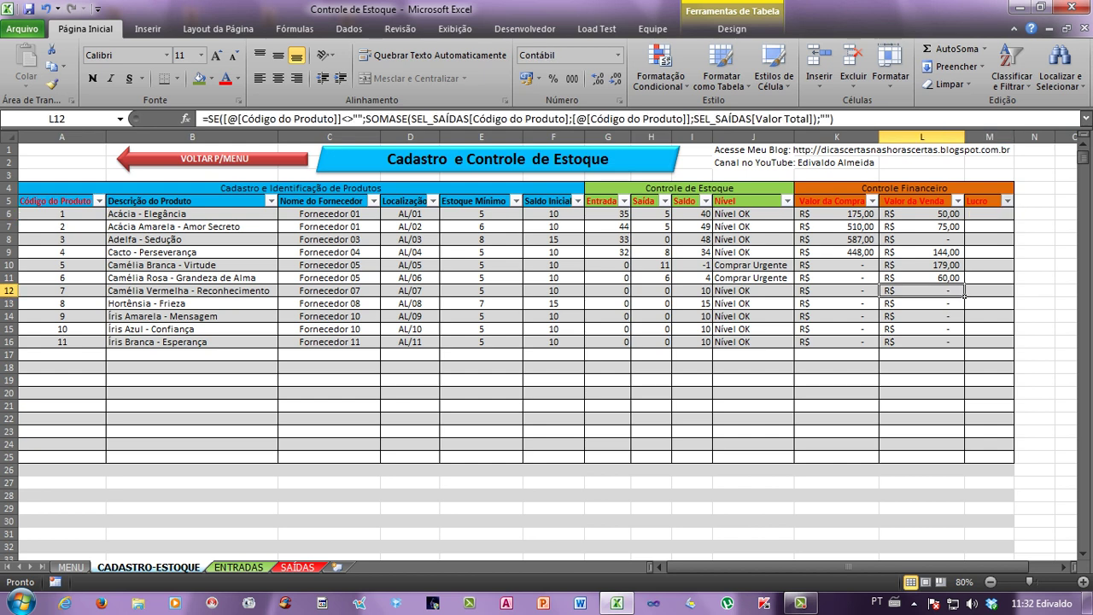
click(1007, 200)
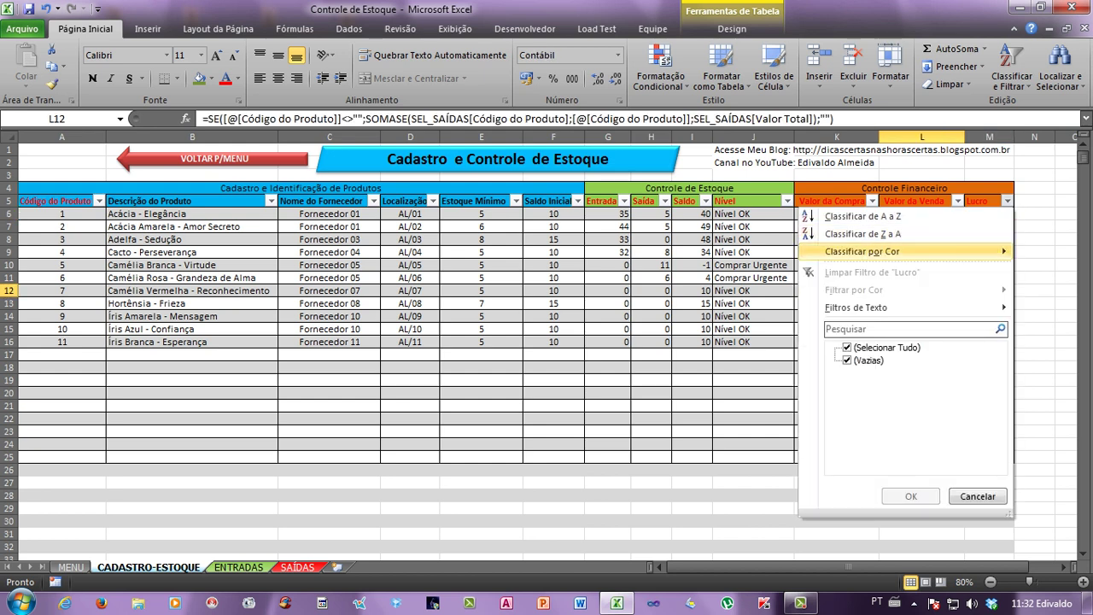
key(Escape)
click(988, 214)
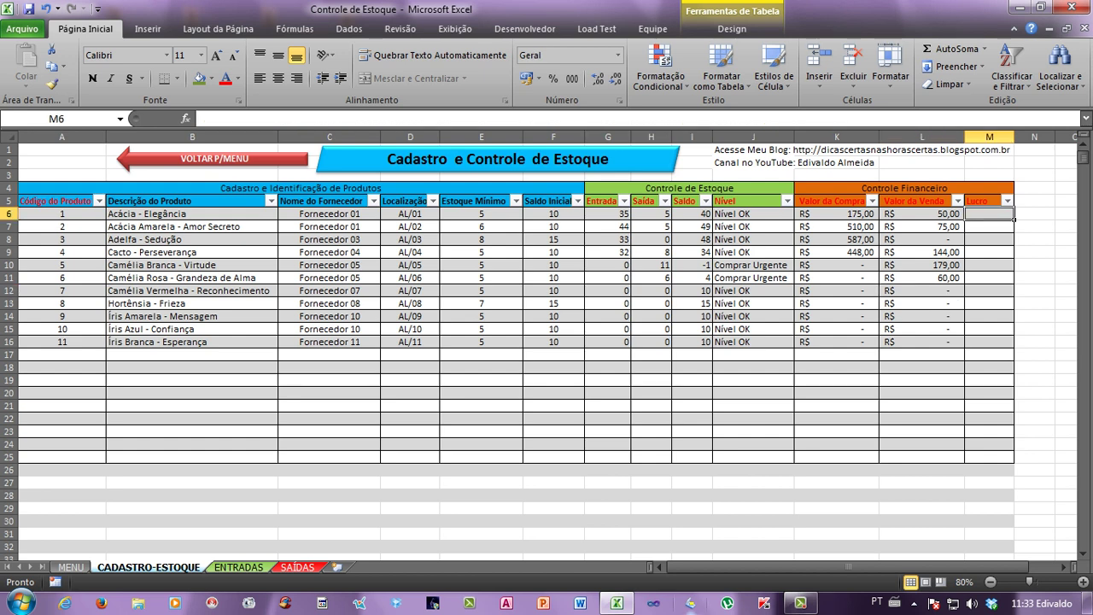
click(800, 602)
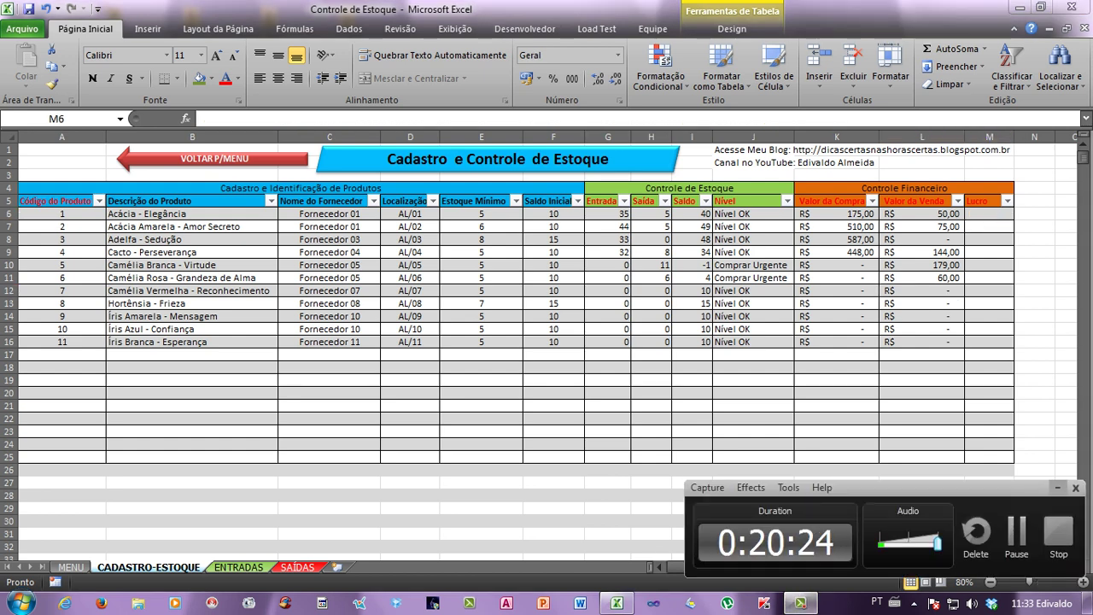
click(1057, 487)
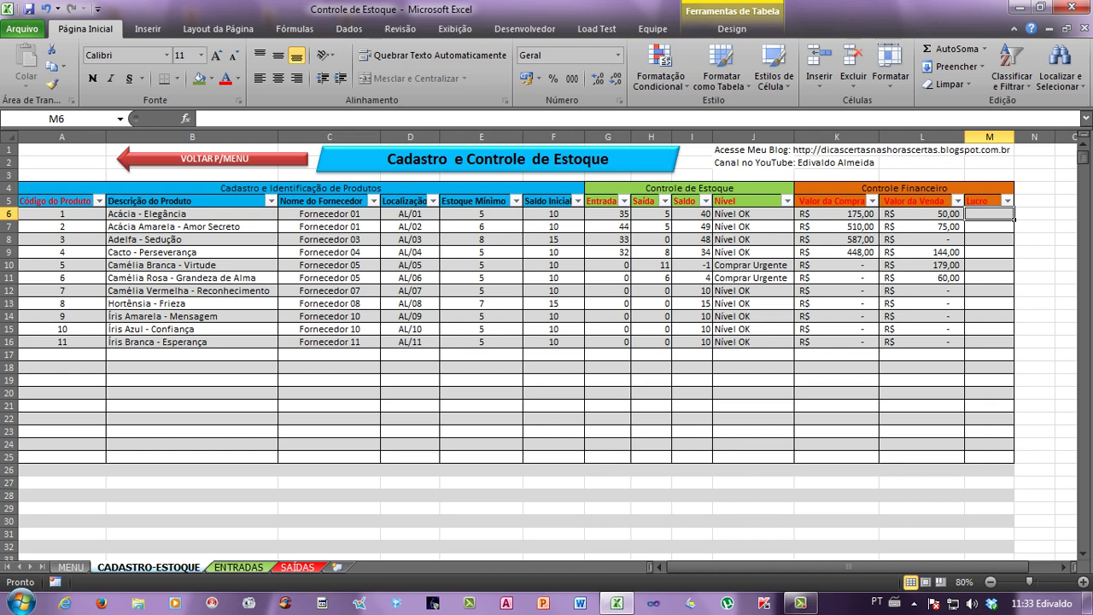
click(922, 251)
click(988, 213)
Abandon the first =SE entry and reselect Lucro cell M6.
text(=SE)
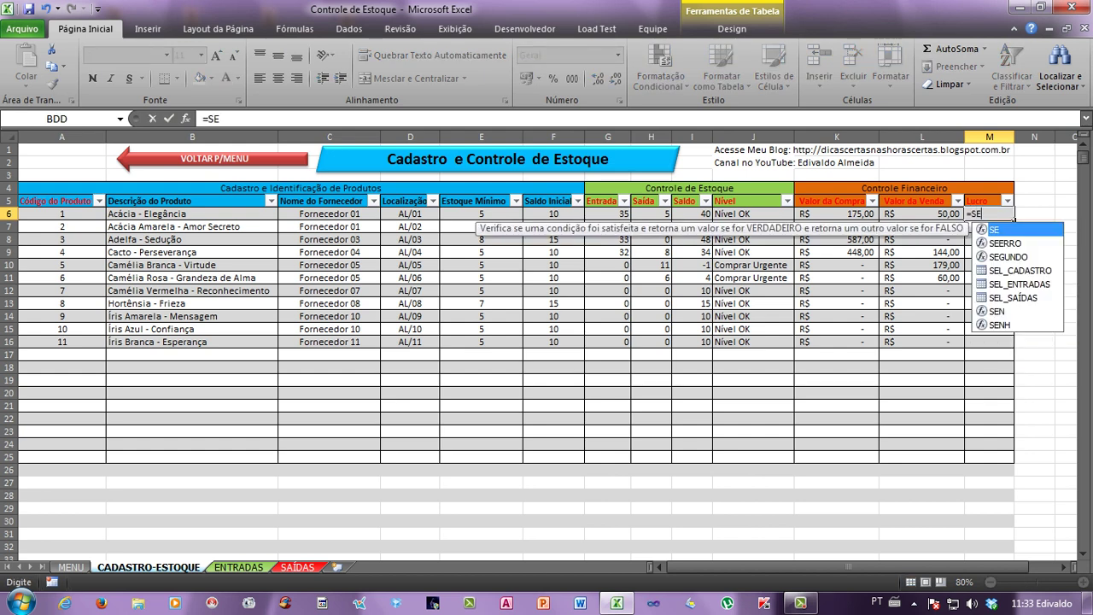
key(BackSpace)
key(BackSpace)
key(Escape)
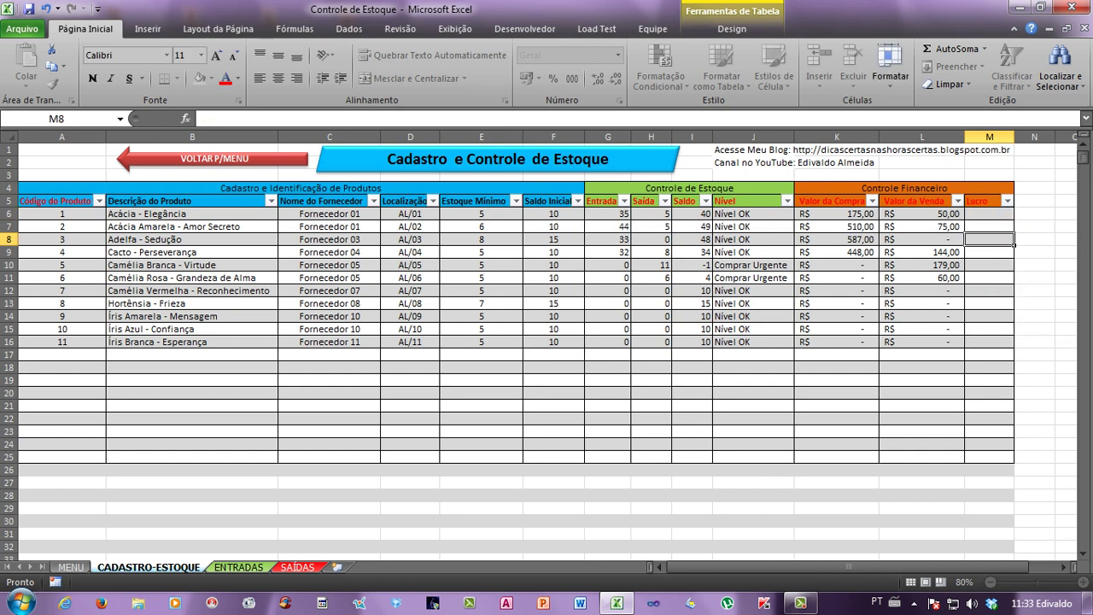
key(Left)
key(Right)
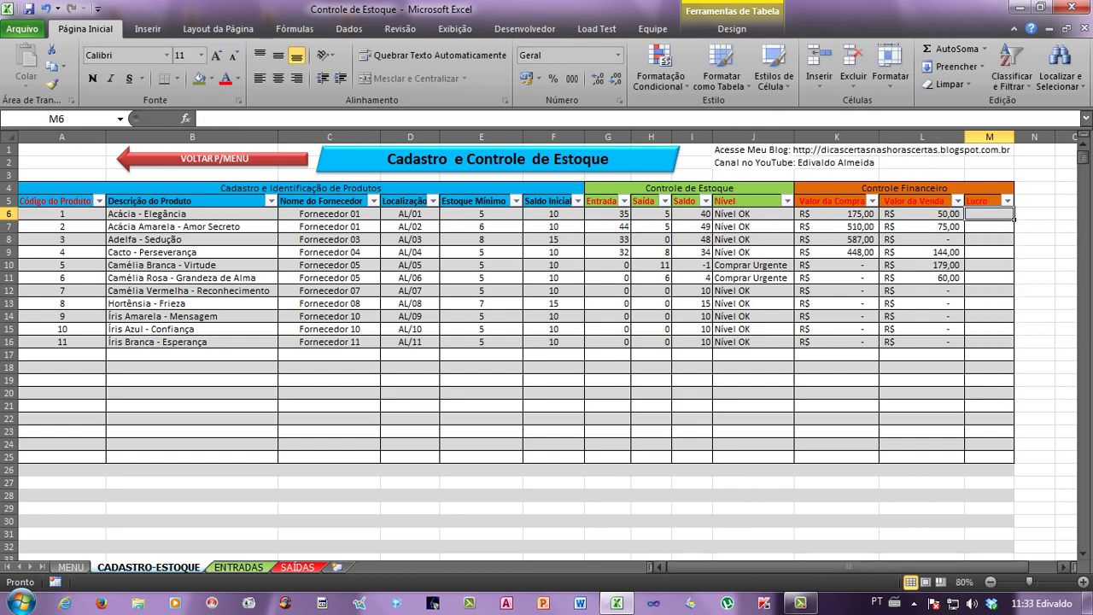
click(922, 264)
click(988, 214)
Start the Lucro formula as =SE(ÉNÚM( with this row's Valor da Compra reference.
text(=SE)
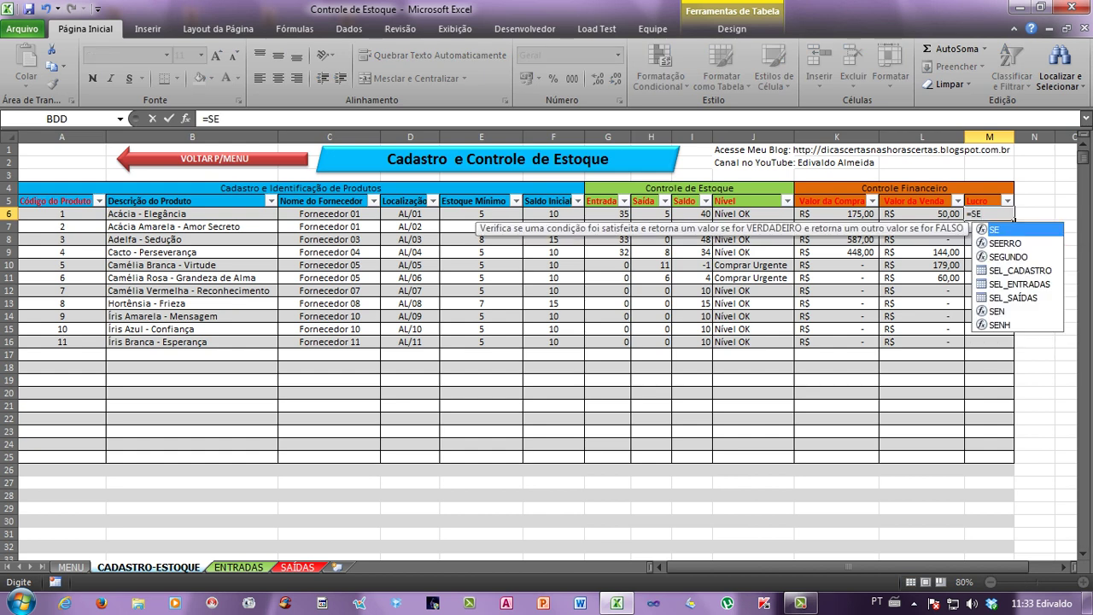
text(()
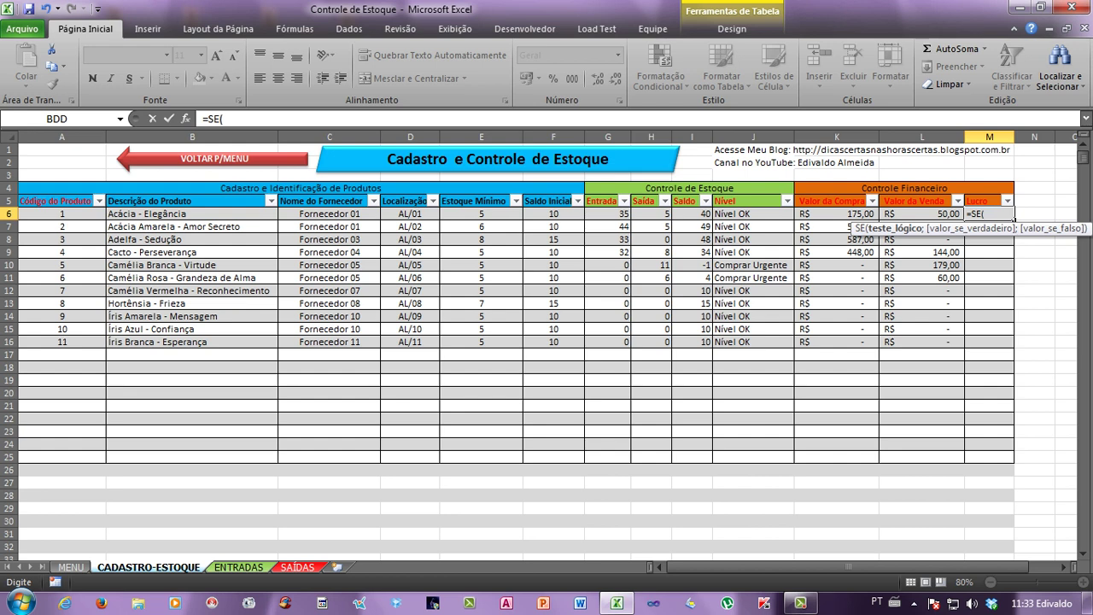
text(ÉNU)
key(BackSpace)
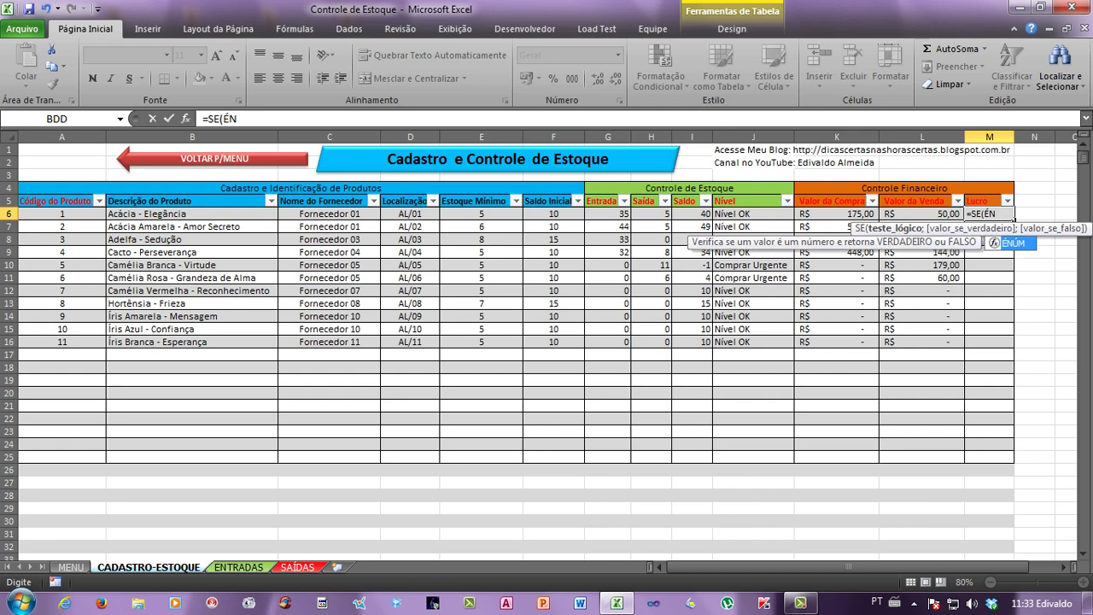
key(Tab)
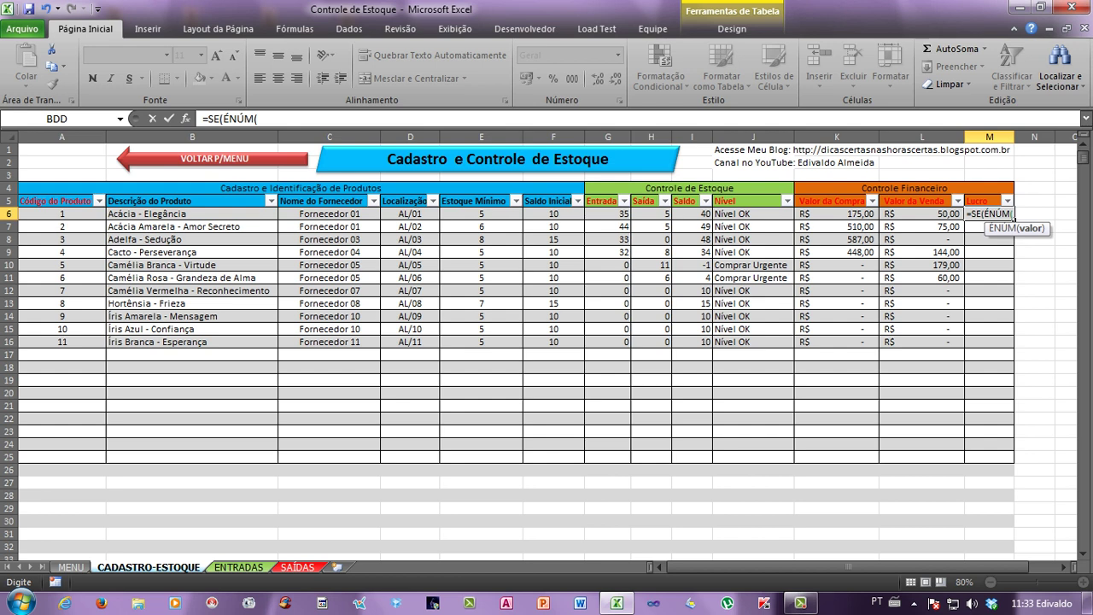
click(837, 213)
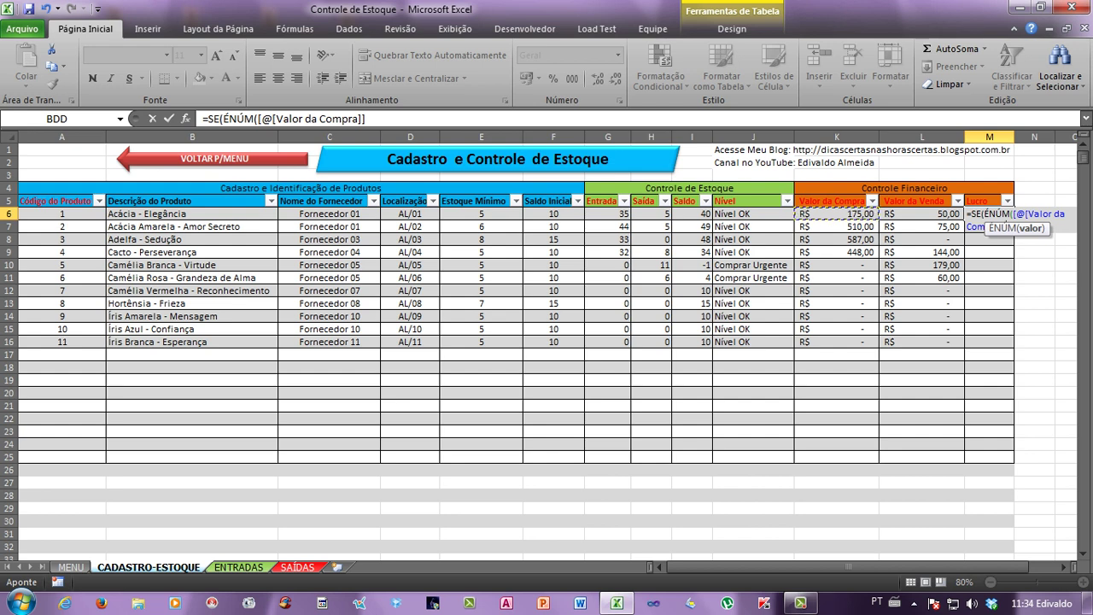
click(367, 118)
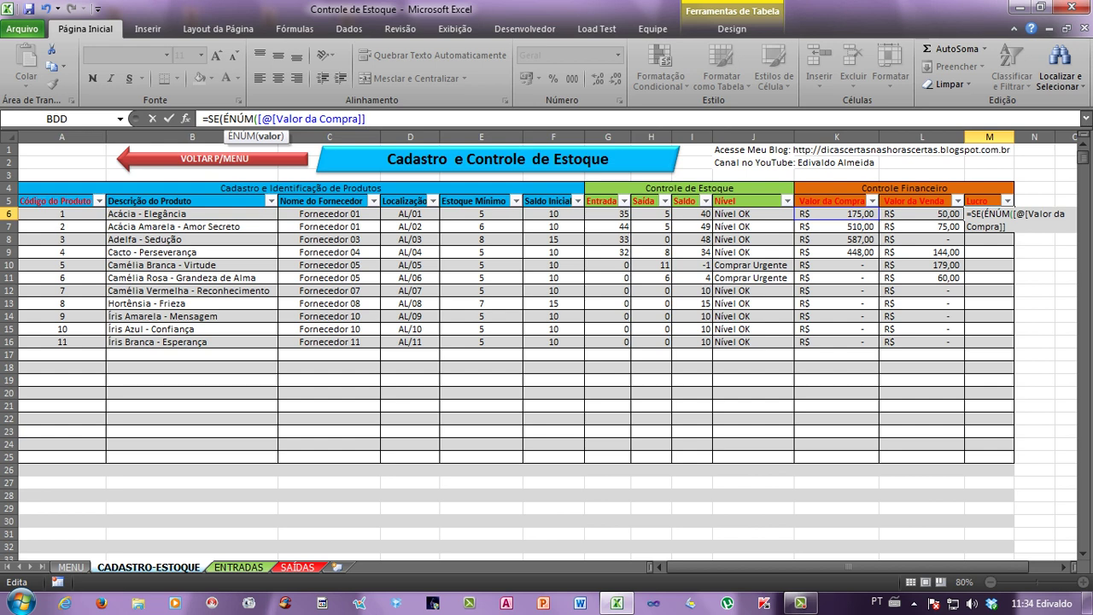
Extend it with *Valor da Venda/Valor da Compra-1 and an empty "" alternative.
text(*)
click(922, 214)
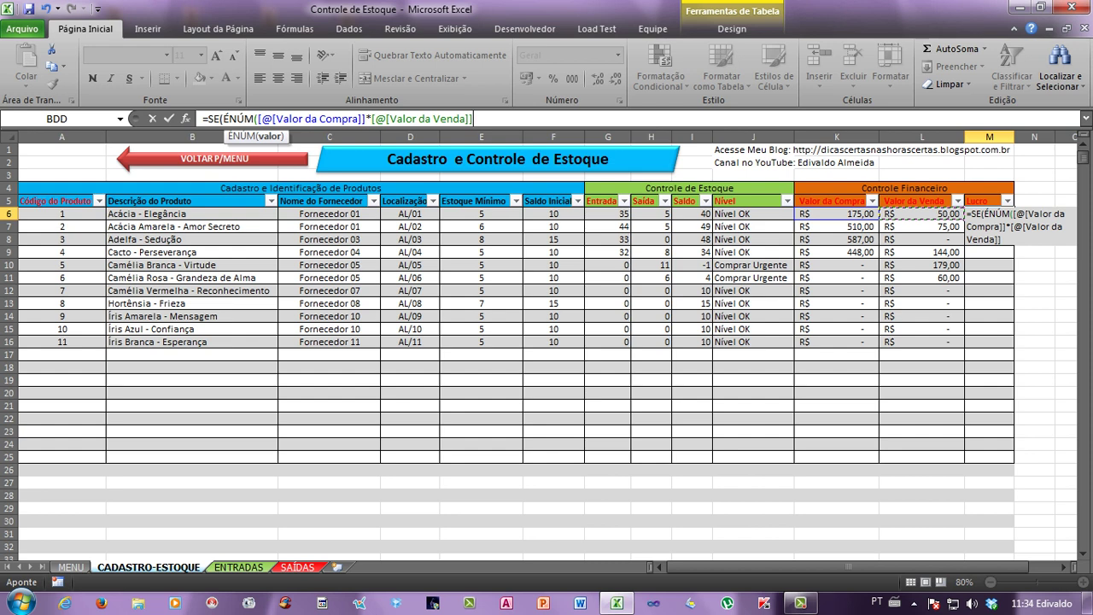
text(/)
key(Left)
key(Left)
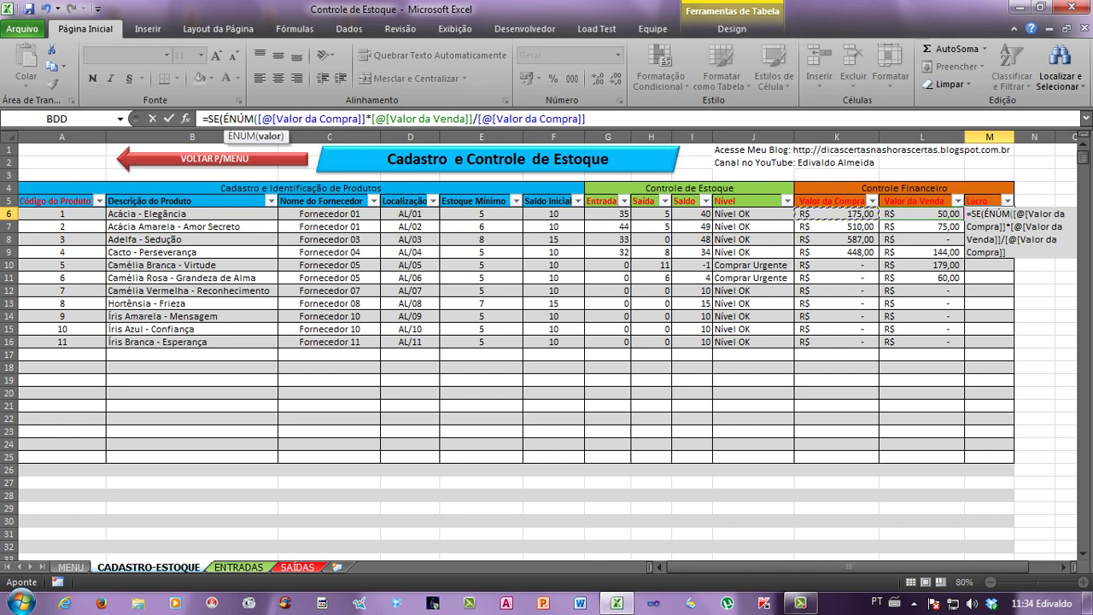
text(-)
text(1)
text(;)
text("")
text())
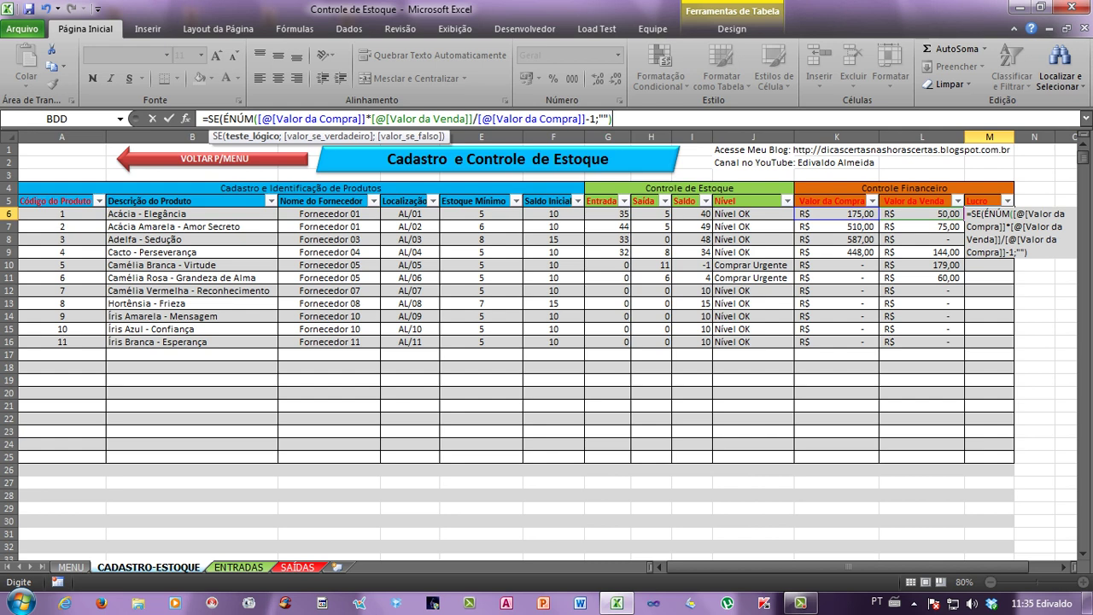
key(Return)
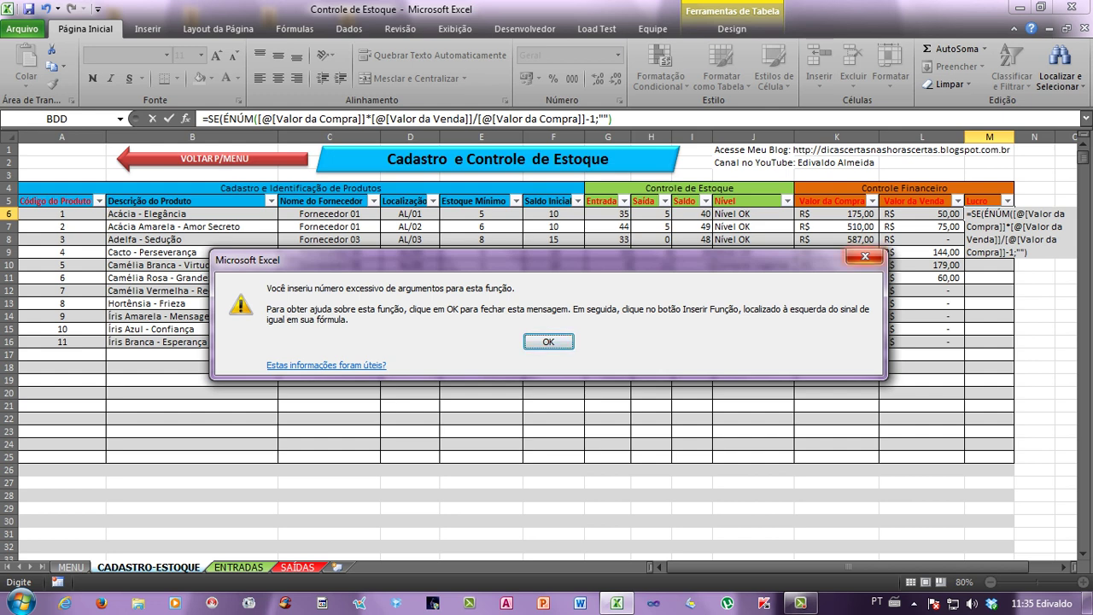
click(865, 256)
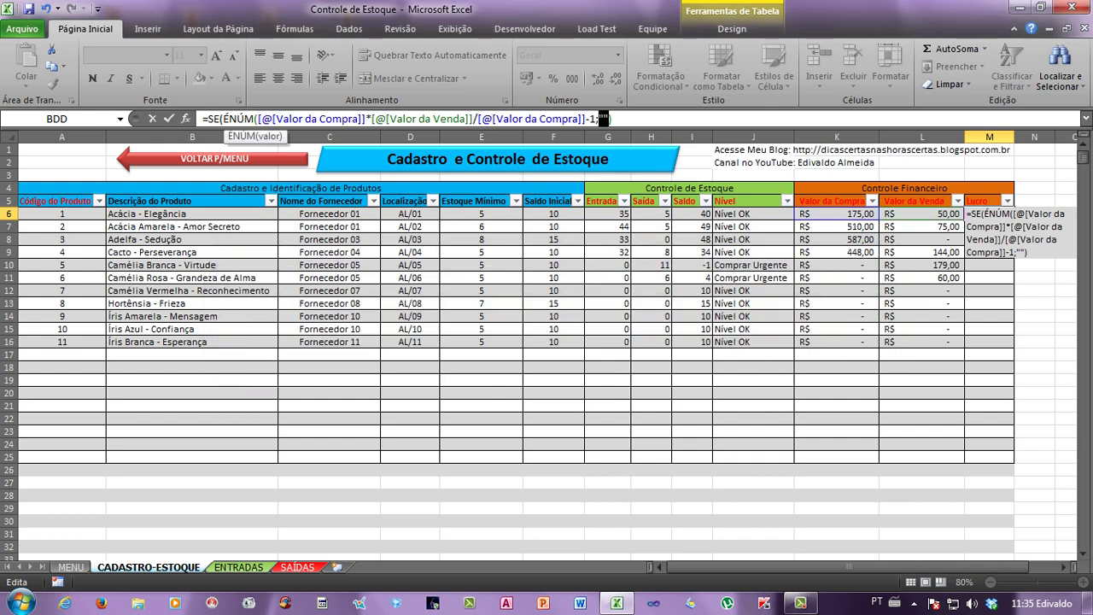
click(572, 119)
click(276, 118)
key(BackSpace)
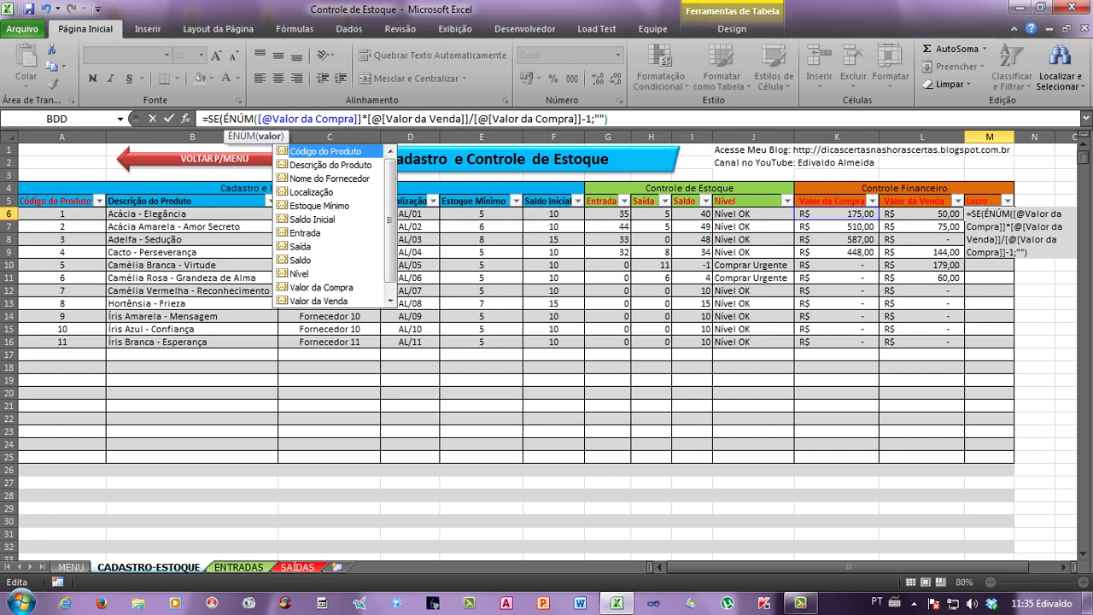
key(Escape)
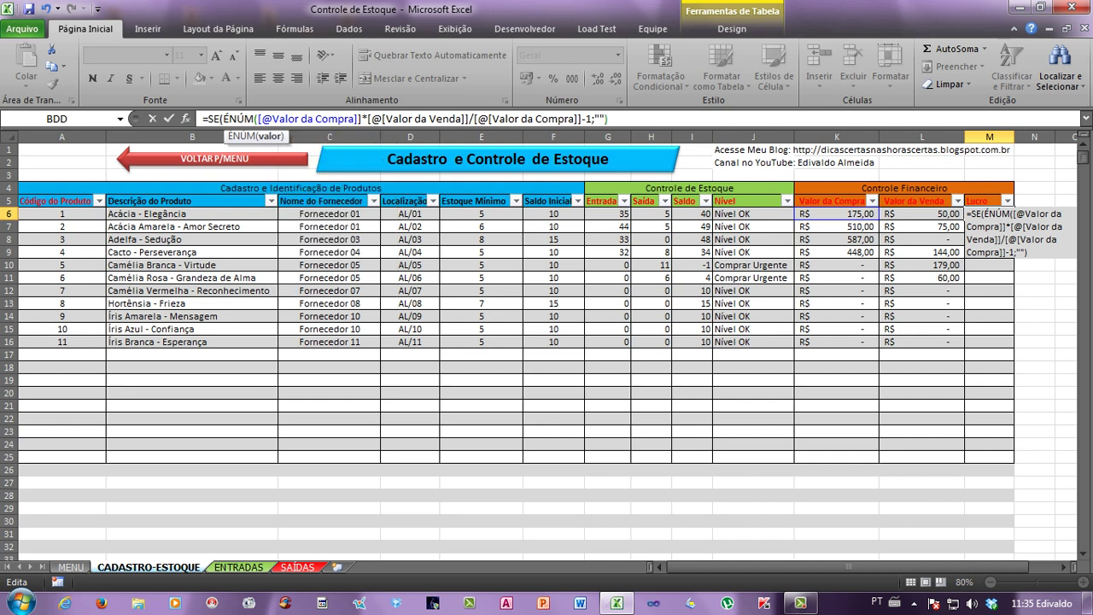
key(BackSpace)
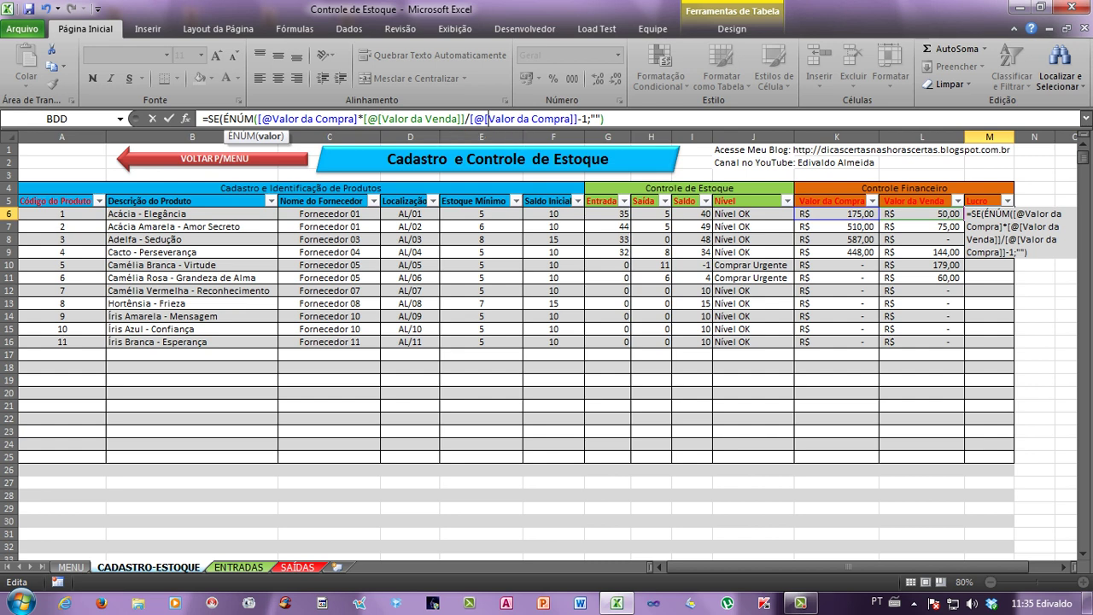
key(BackSpace)
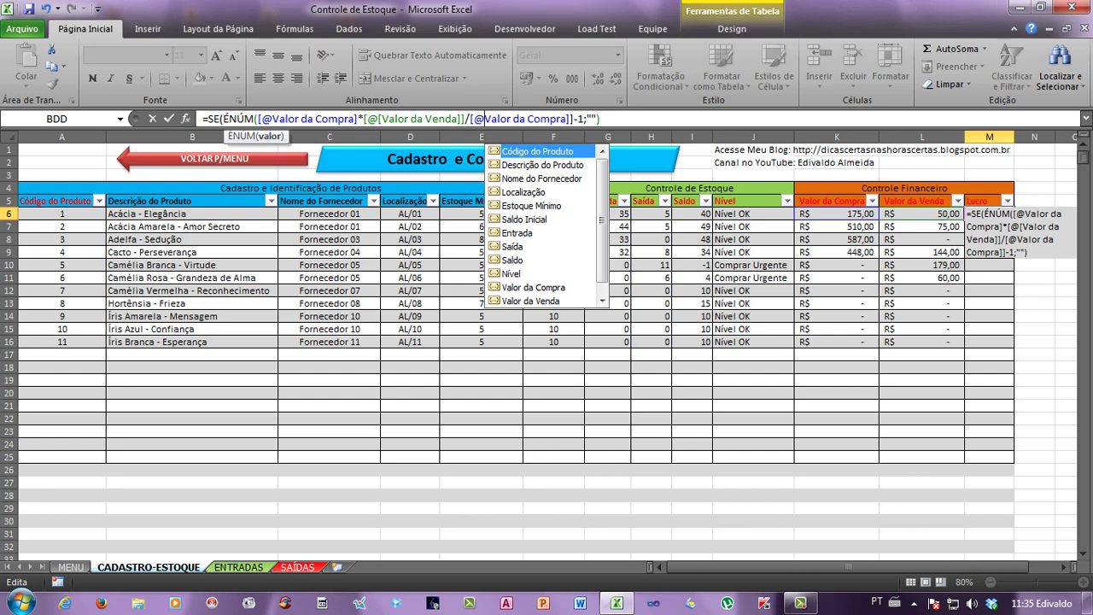
click(573, 119)
key(BackSpace)
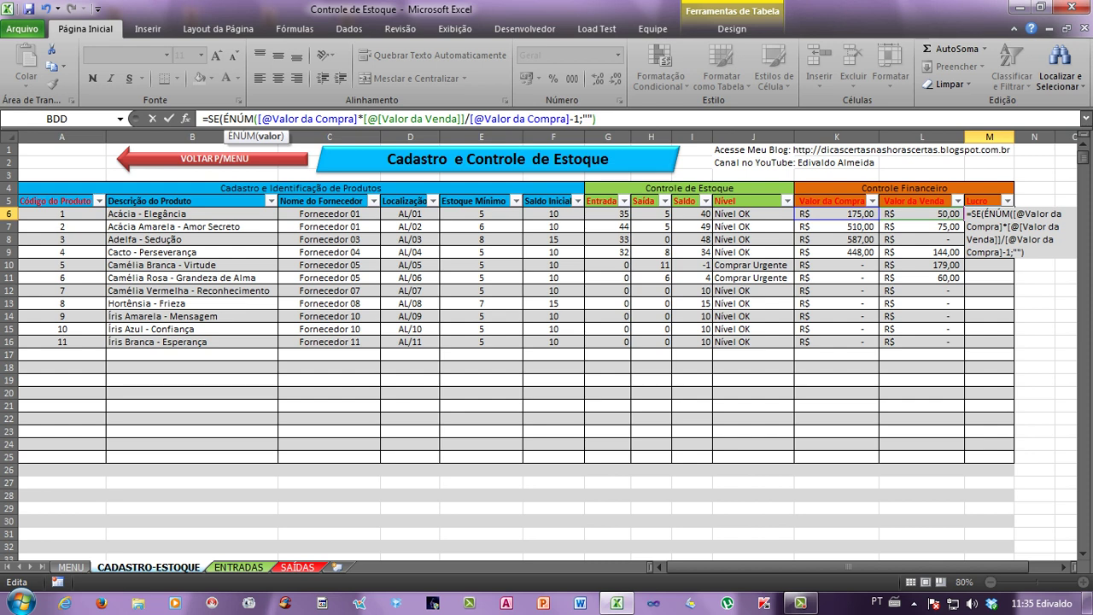
key(BackSpace)
key(BackSpace)
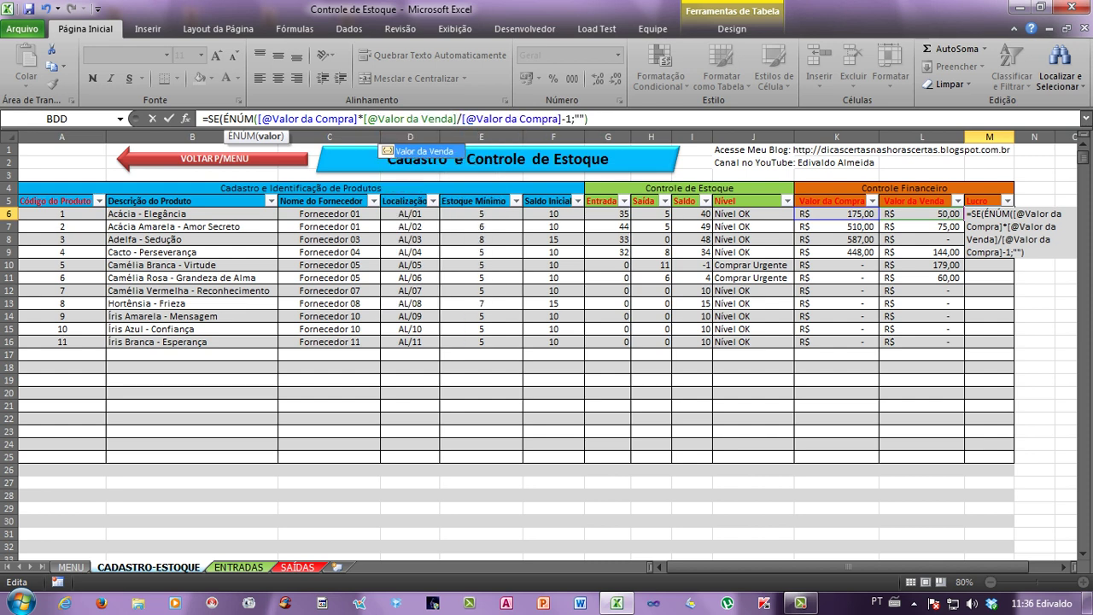
click(588, 119)
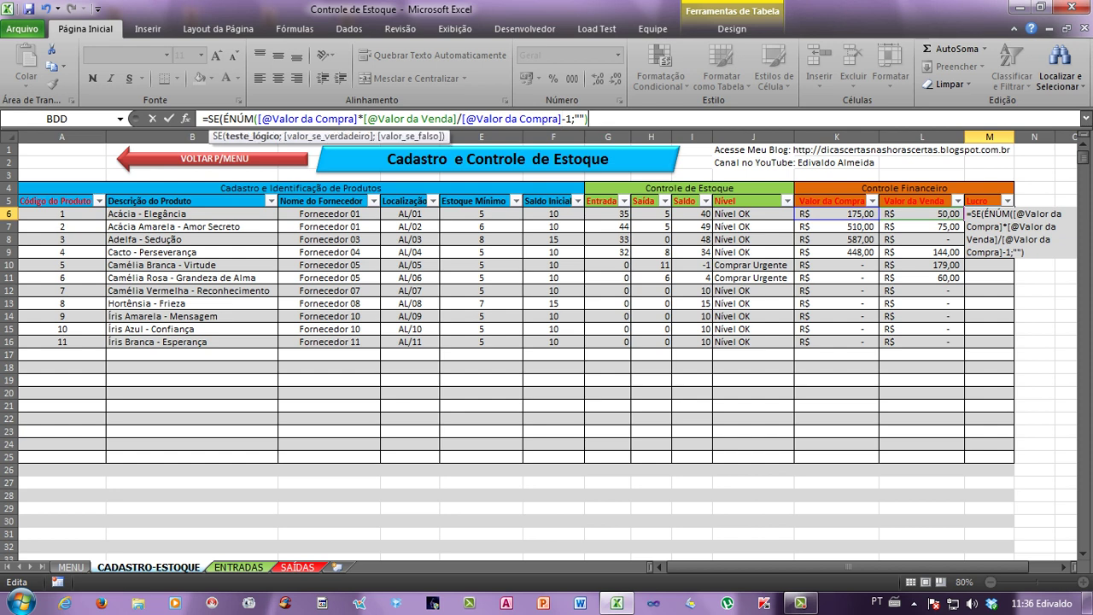
key(Return)
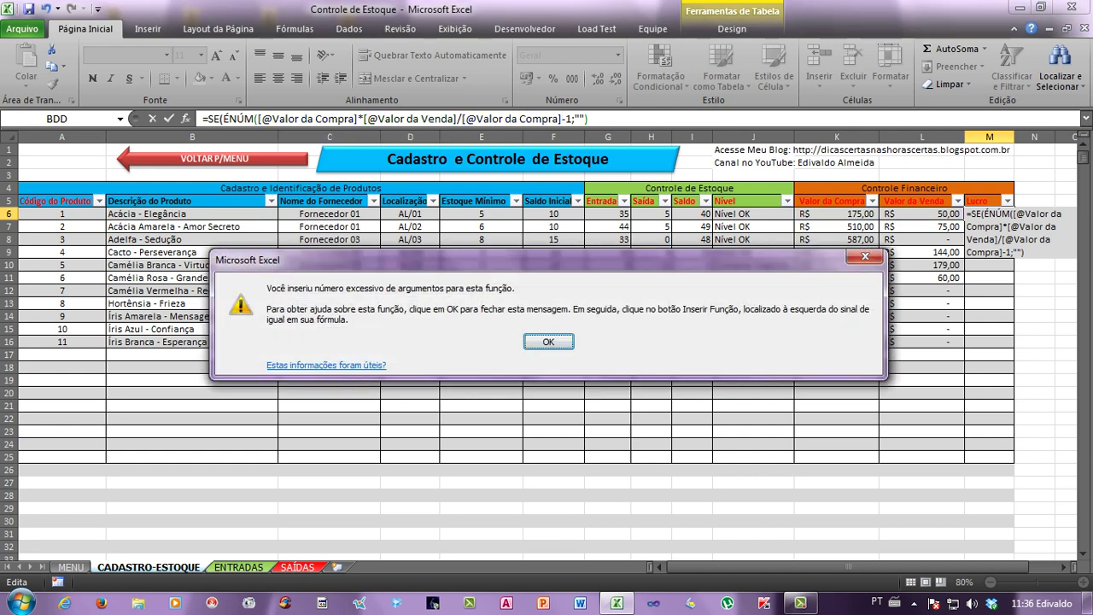
key(Return)
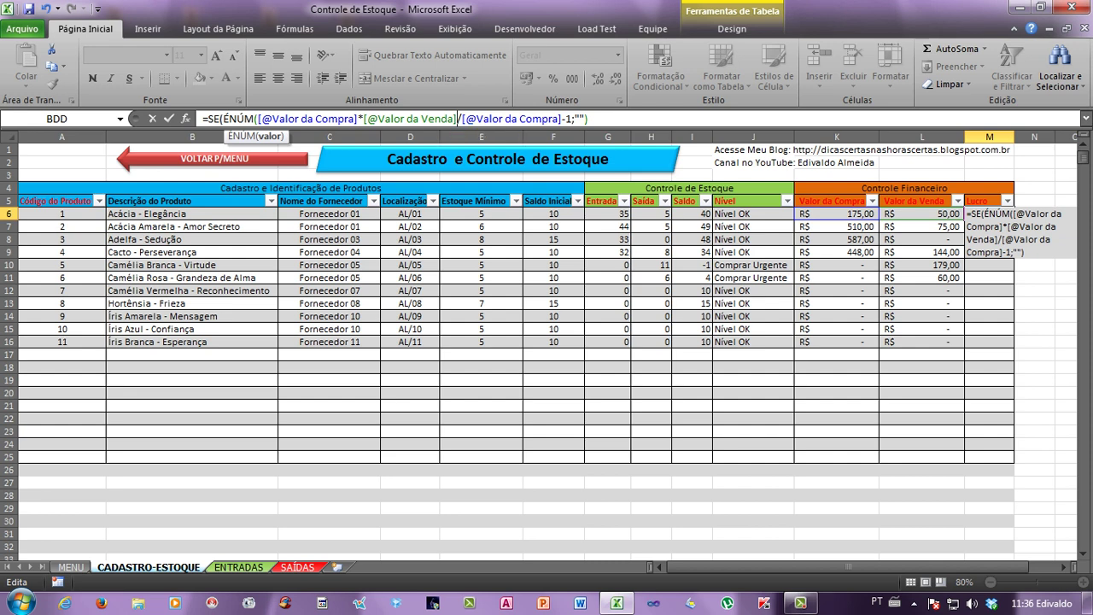
click(338, 118)
text(;)
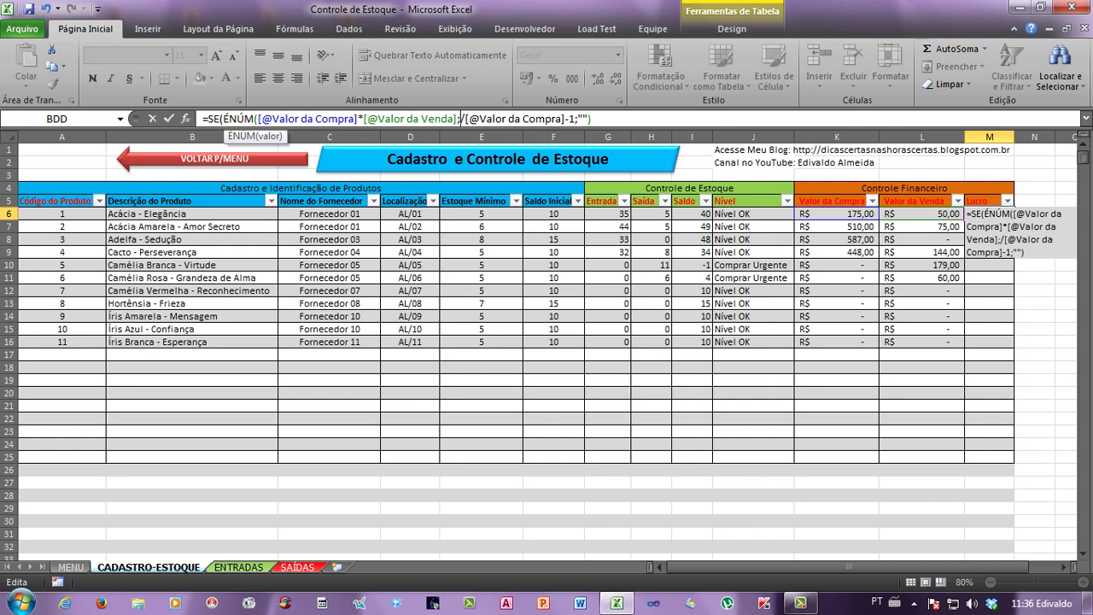
text([)
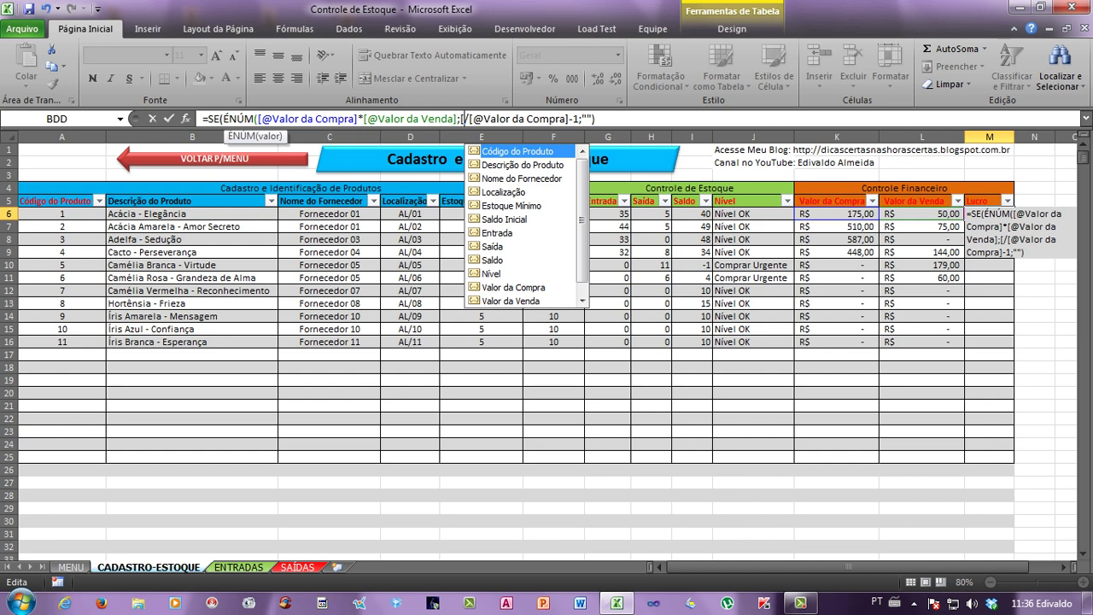
text(Valor da Venda)
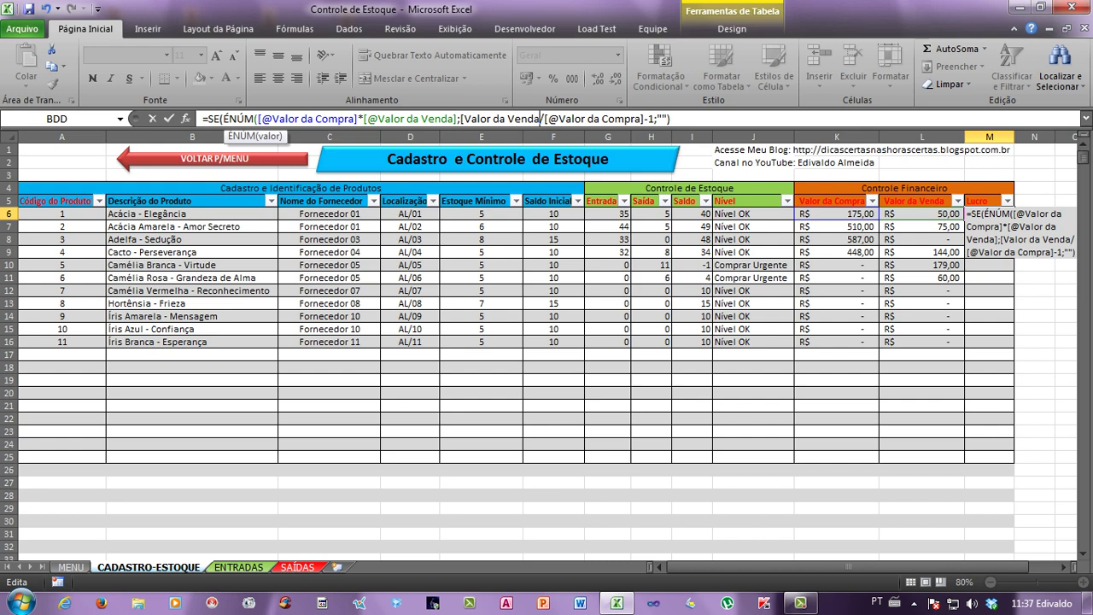
text(])
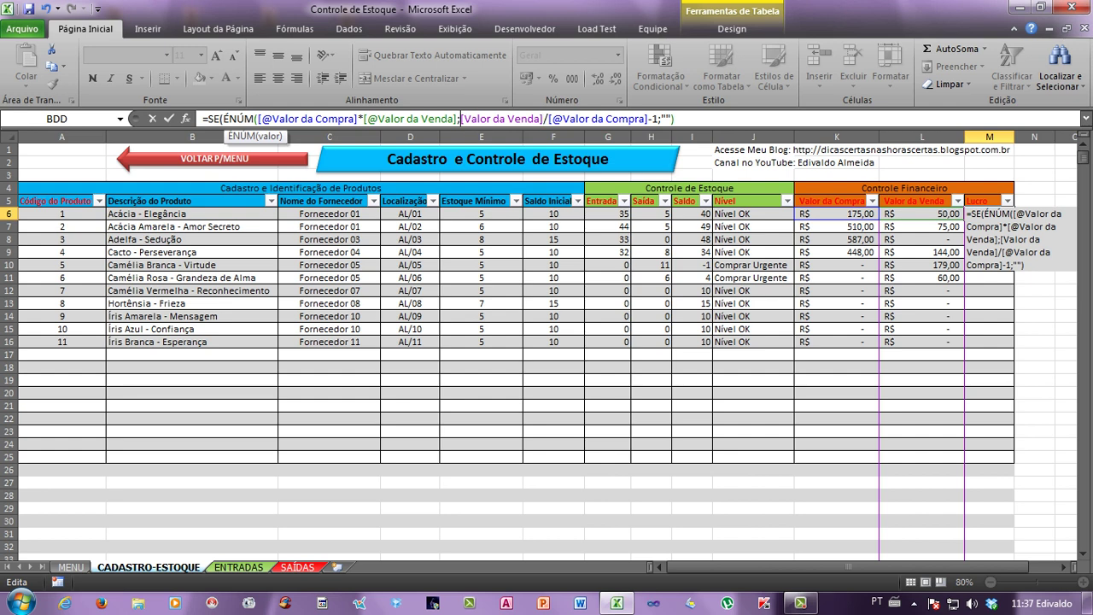
key(Left)
key(Left)
key(Left)
key(Left)
key(Left)
key(Left)
click(464, 118)
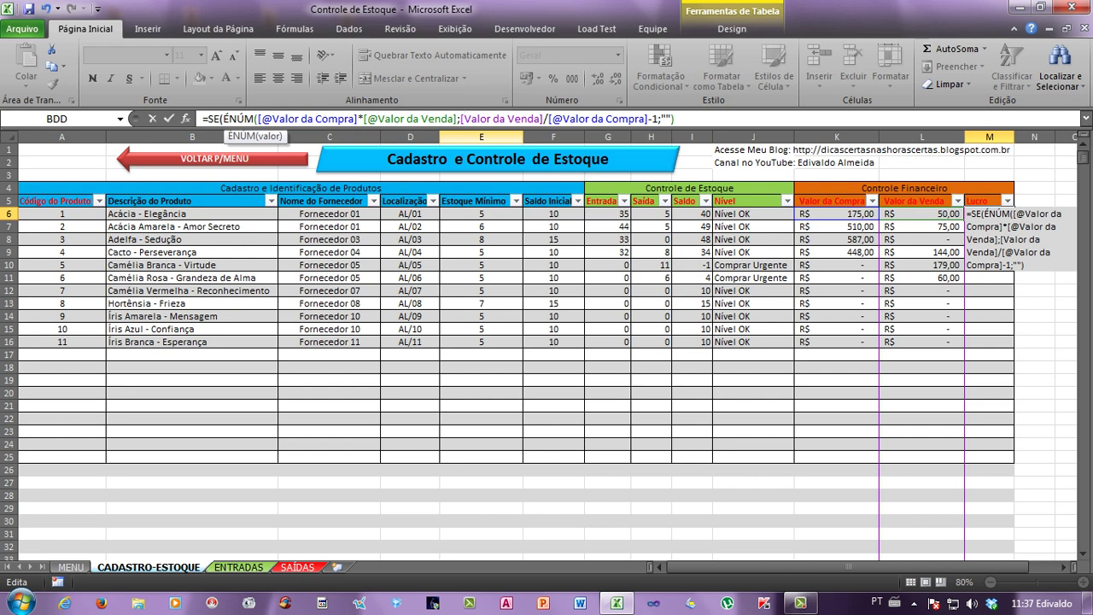
text(@)
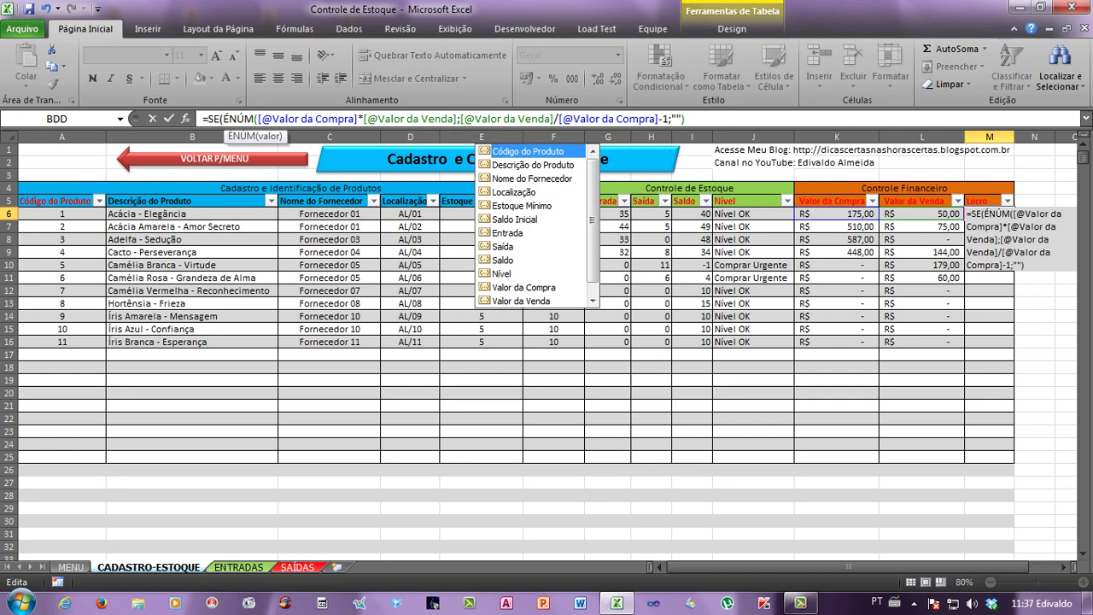
key(Escape)
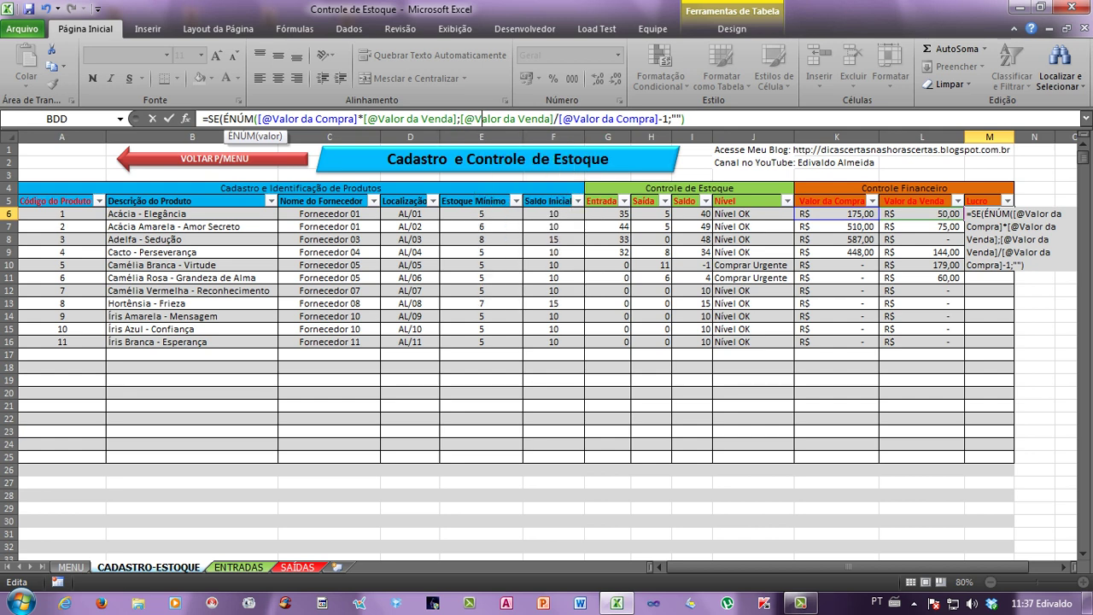
key(Right)
key(Right)
key(Right)
key(Right)
key(Right)
key(Right)
key(Return)
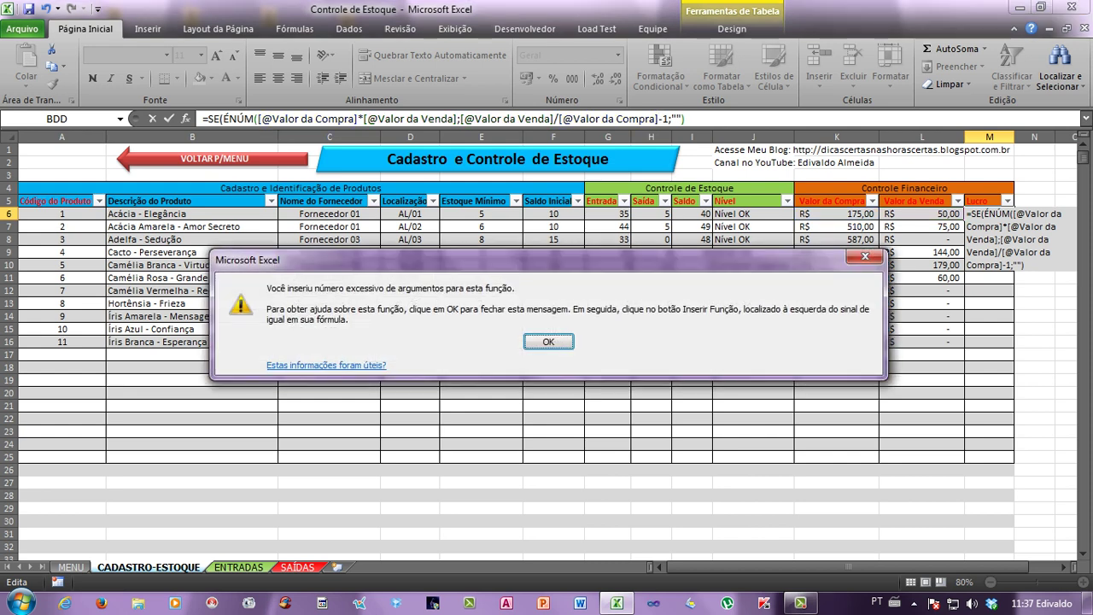
key(Return)
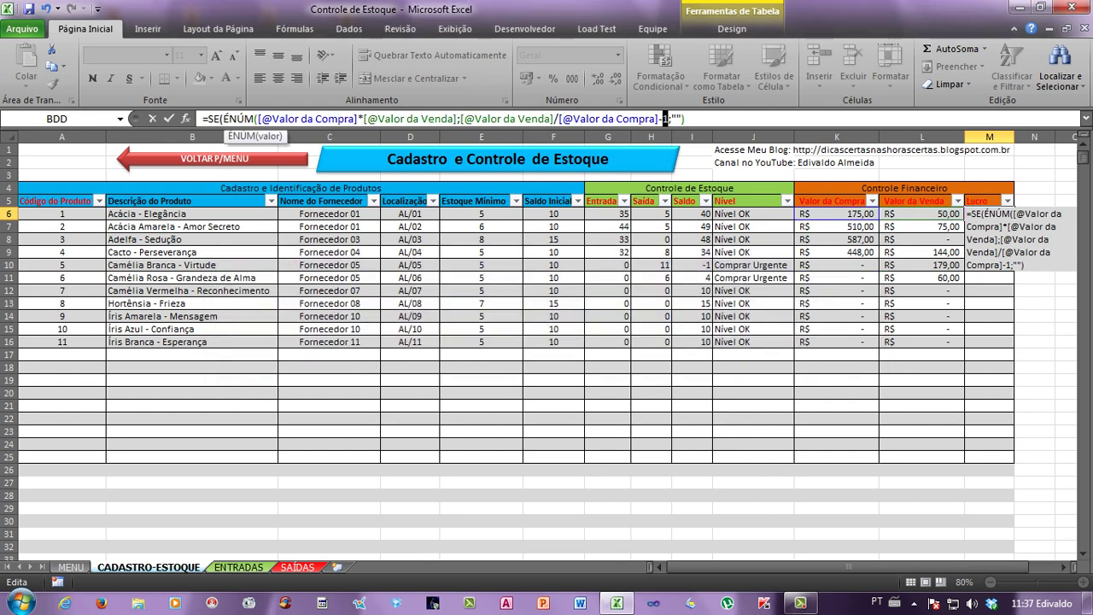
key(shift+Left)
click(670, 119)
click(391, 118)
click(316, 119)
drag(257, 119, 357, 118)
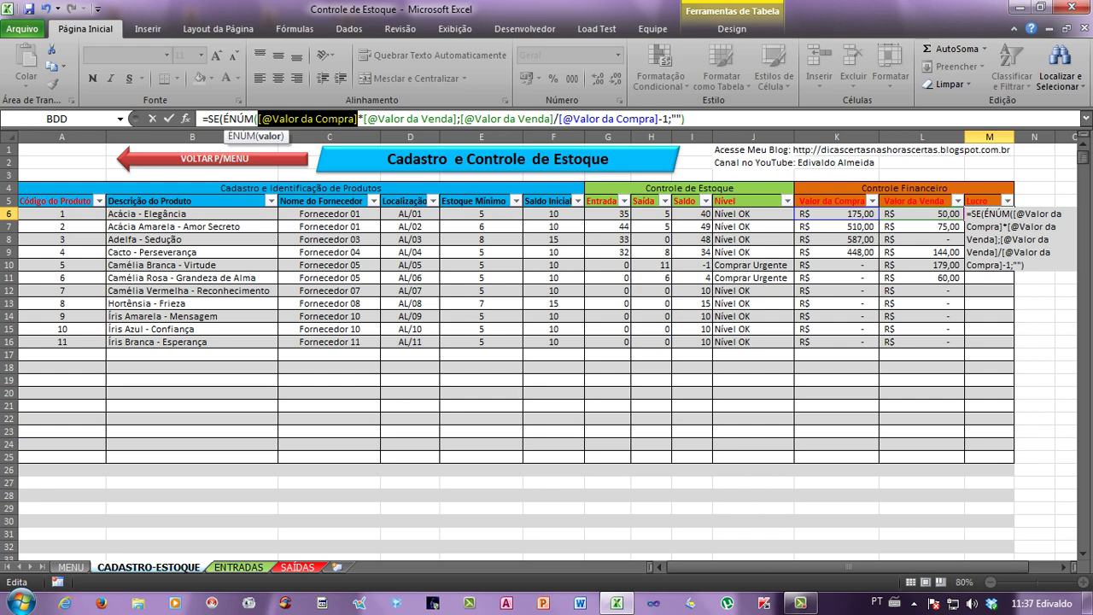
key(shift+Left)
click(366, 119)
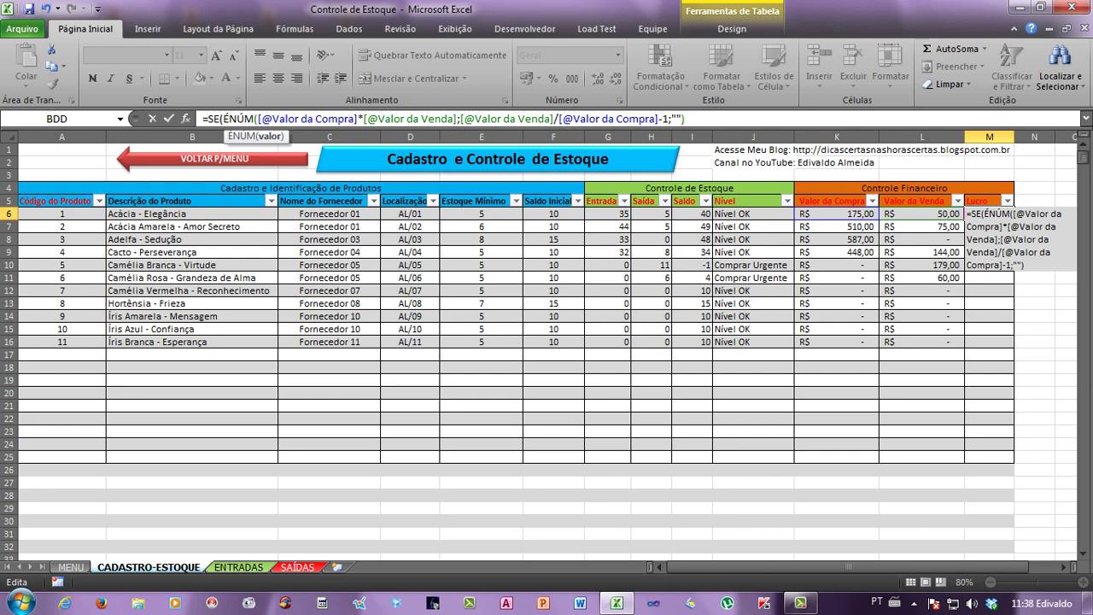
text())
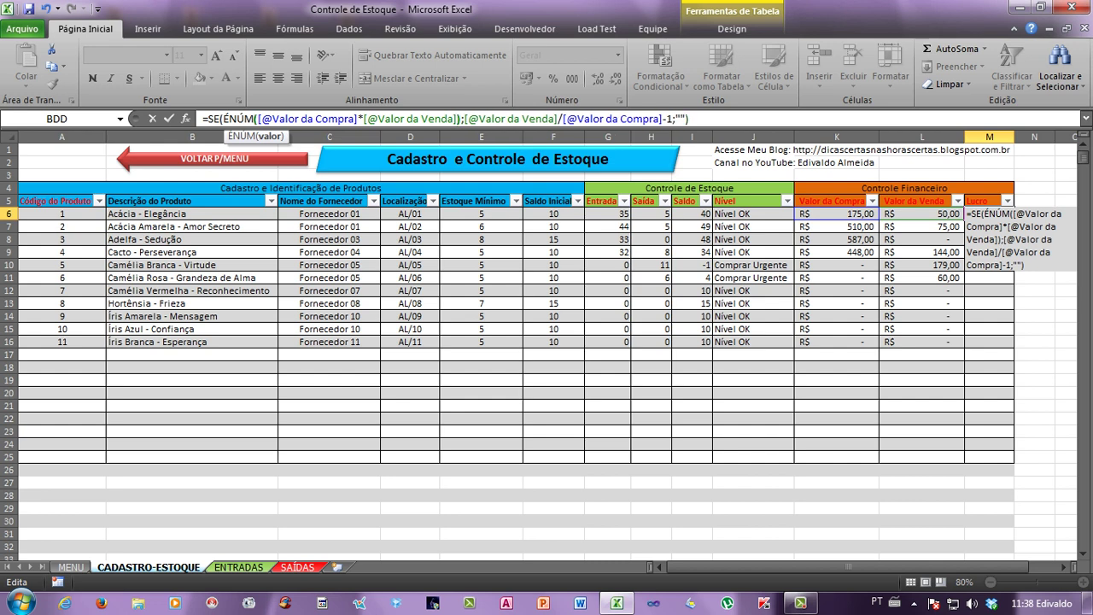
click(461, 119)
click(502, 119)
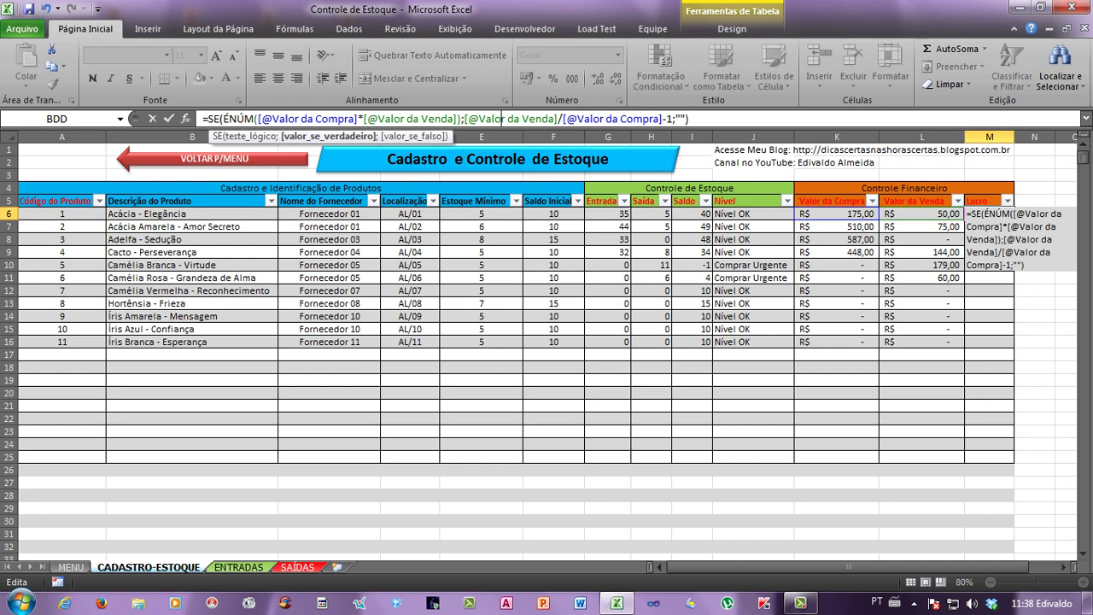
click(688, 119)
key(Return)
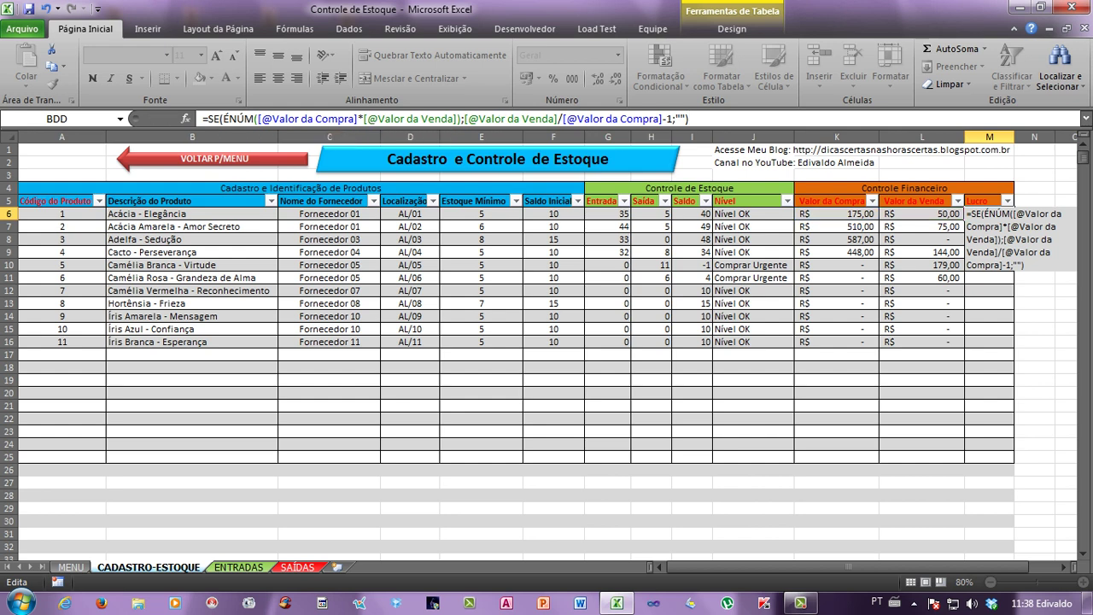
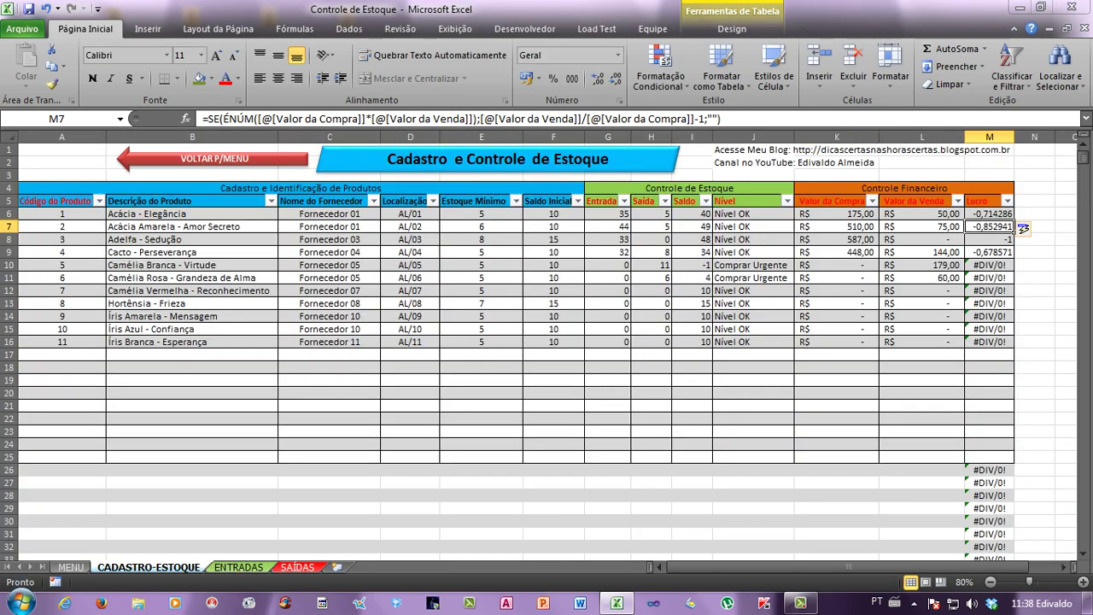
Check the Lucro results, then select the stray #DIV/0! cells from M26 to the sheet's last row.
click(989, 265)
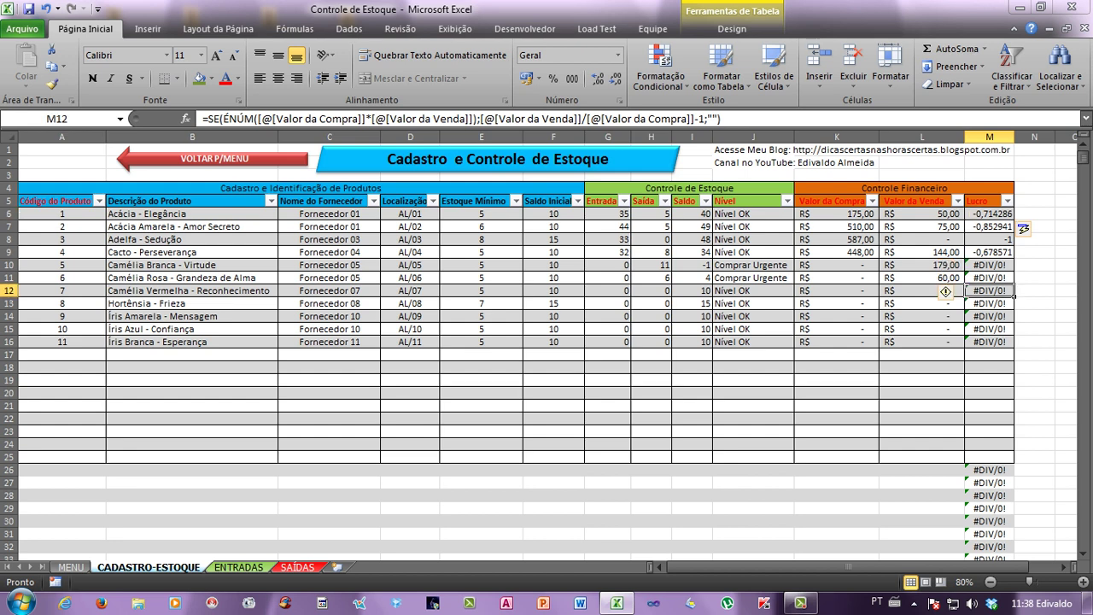
click(989, 214)
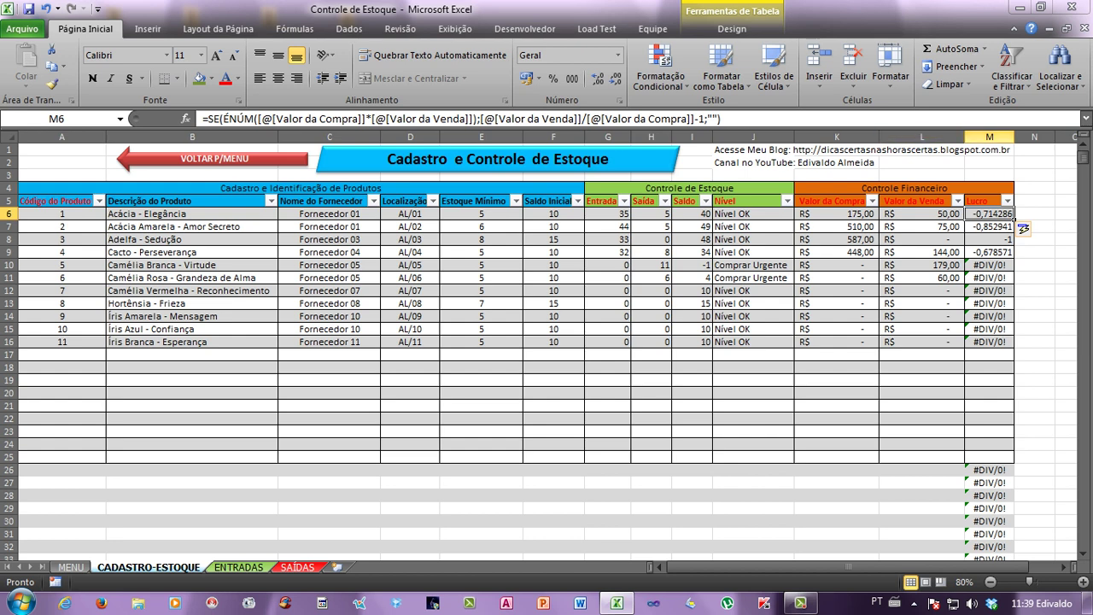
click(988, 137)
click(988, 470)
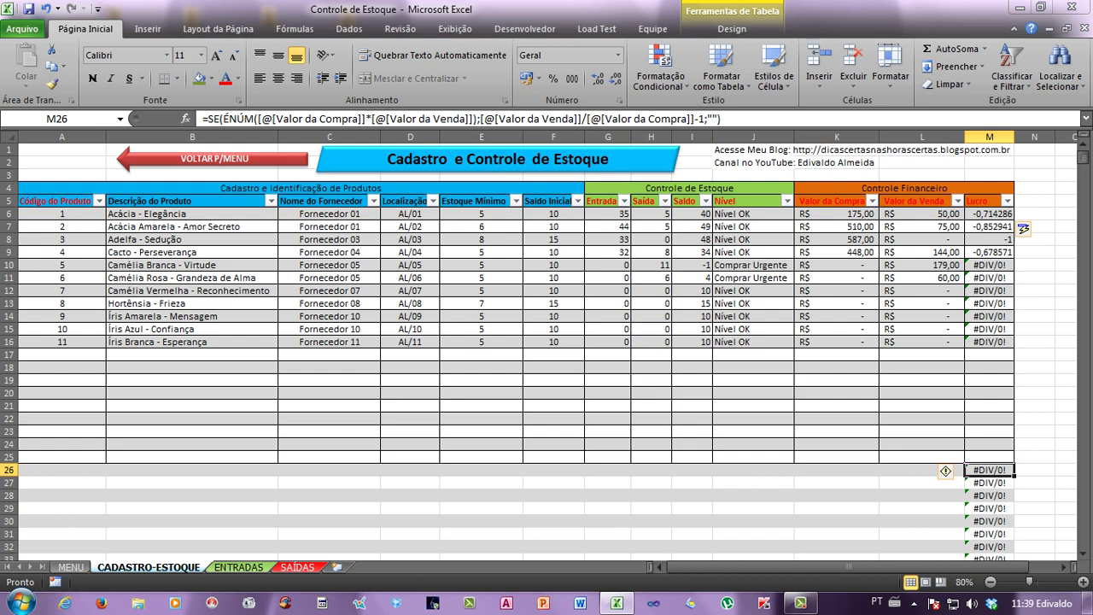
key(ctrl+shift+Down)
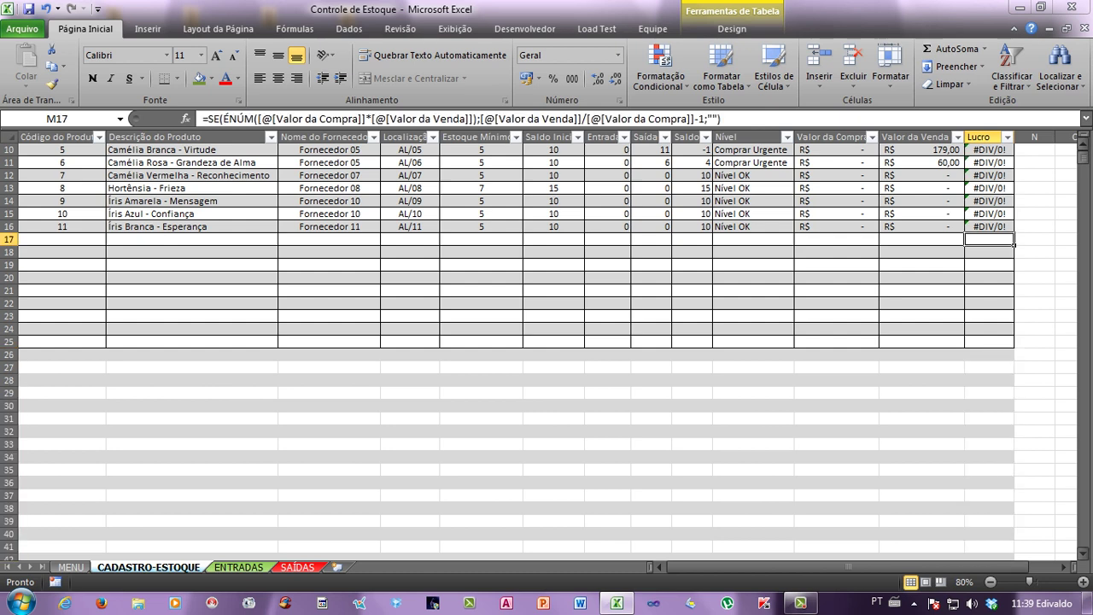
Review the Lucro results from the first to the last product, then select all of column M.
scroll(945, 265, up, 3)
key(Up)
key(Up)
key(Up)
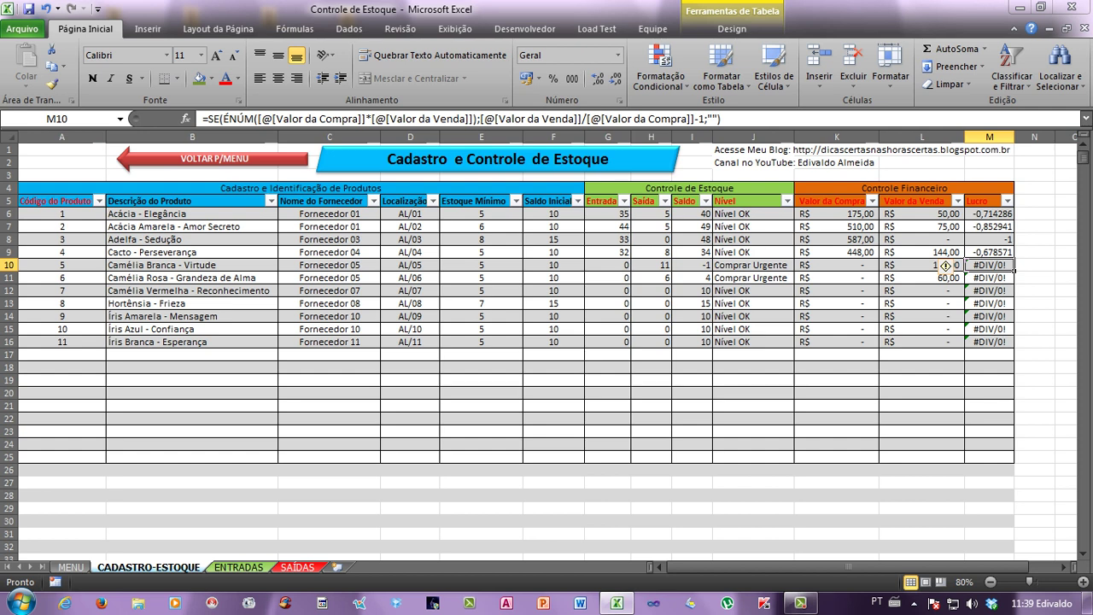
key(Down)
key(Down)
key(Up)
key(Up)
key(Down)
key(Down)
key(Down)
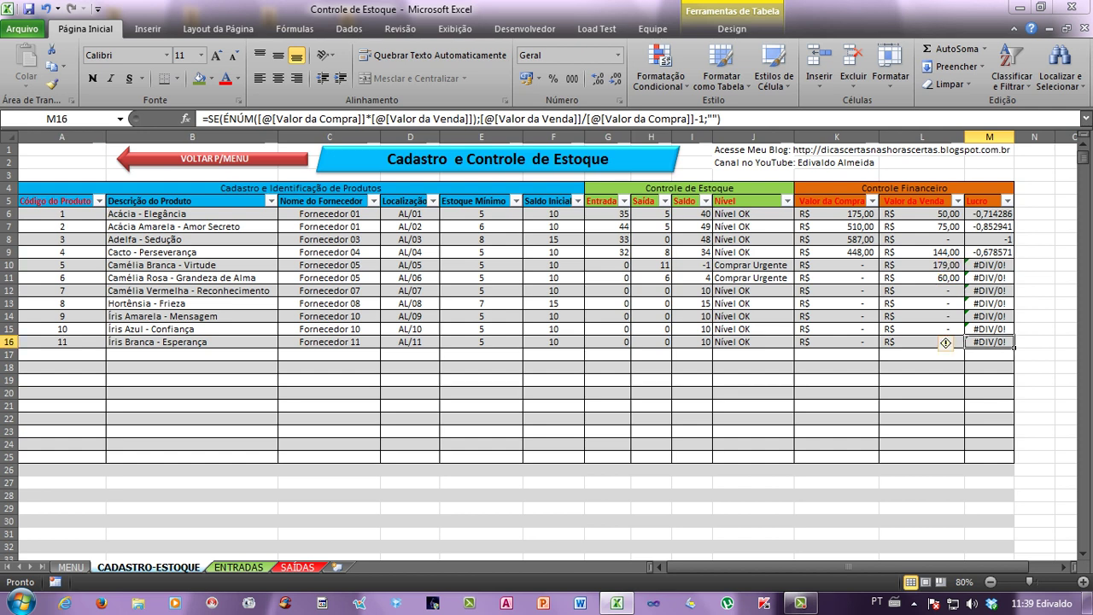
key(Up)
key(Up)
key(Up)
key(Up)
key(Up)
key(Up)
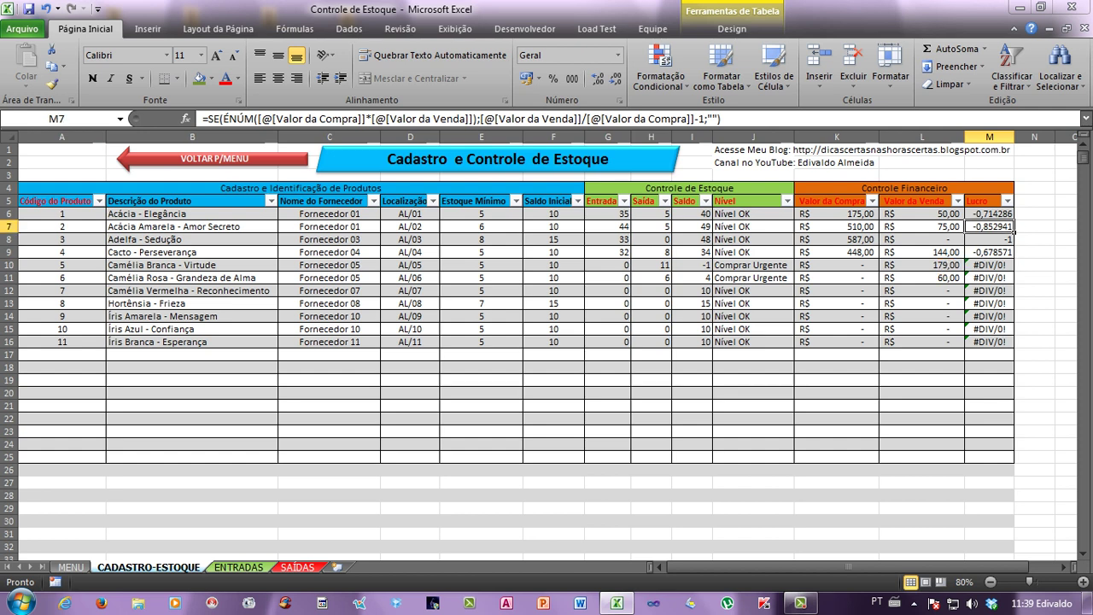
key(Up)
click(988, 136)
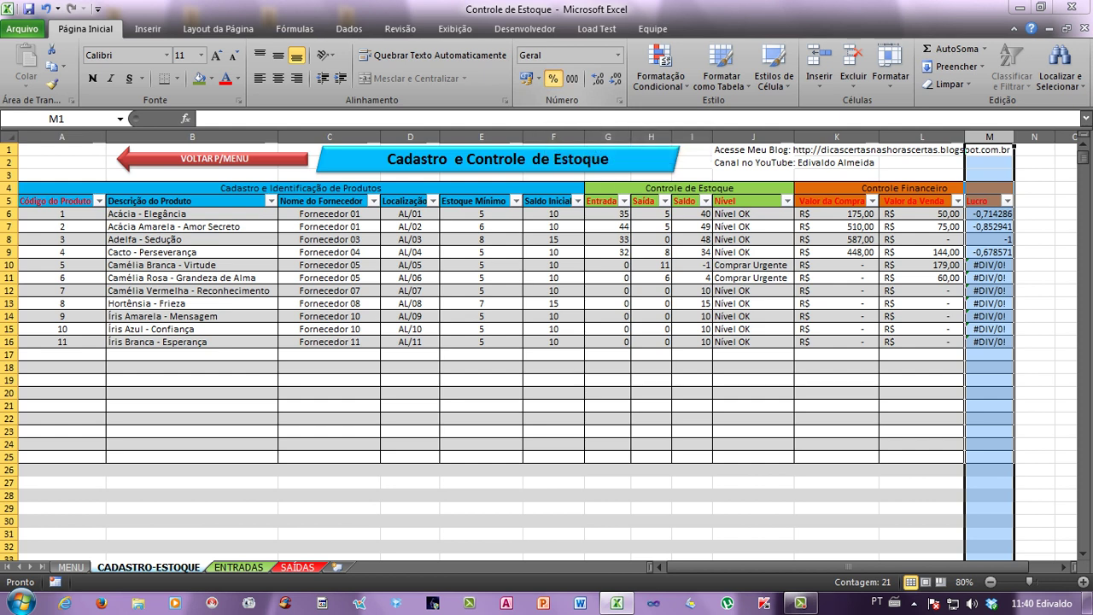
Apply Percent Style to column M so Lucro shows -71%, -85%, -100% and -68%.
click(553, 79)
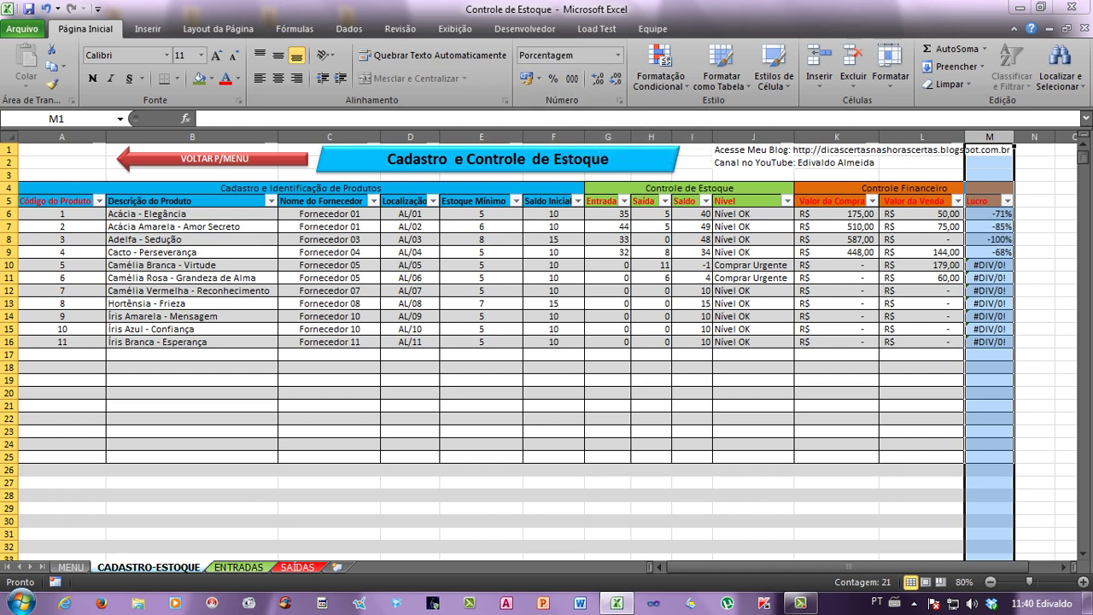
click(988, 278)
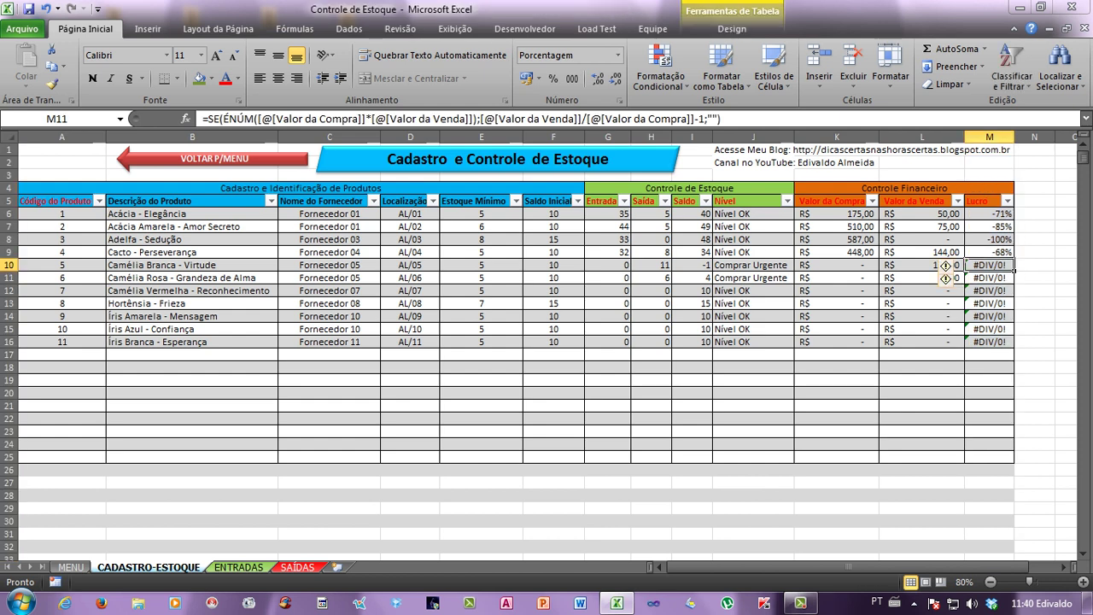
key(Up)
click(946, 265)
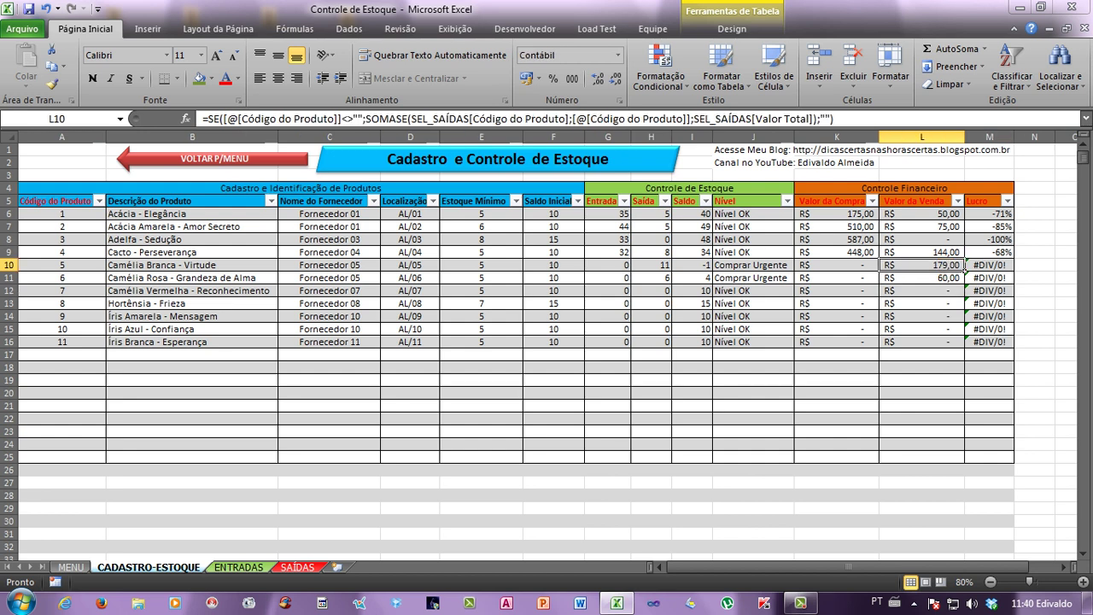
click(853, 265)
click(854, 278)
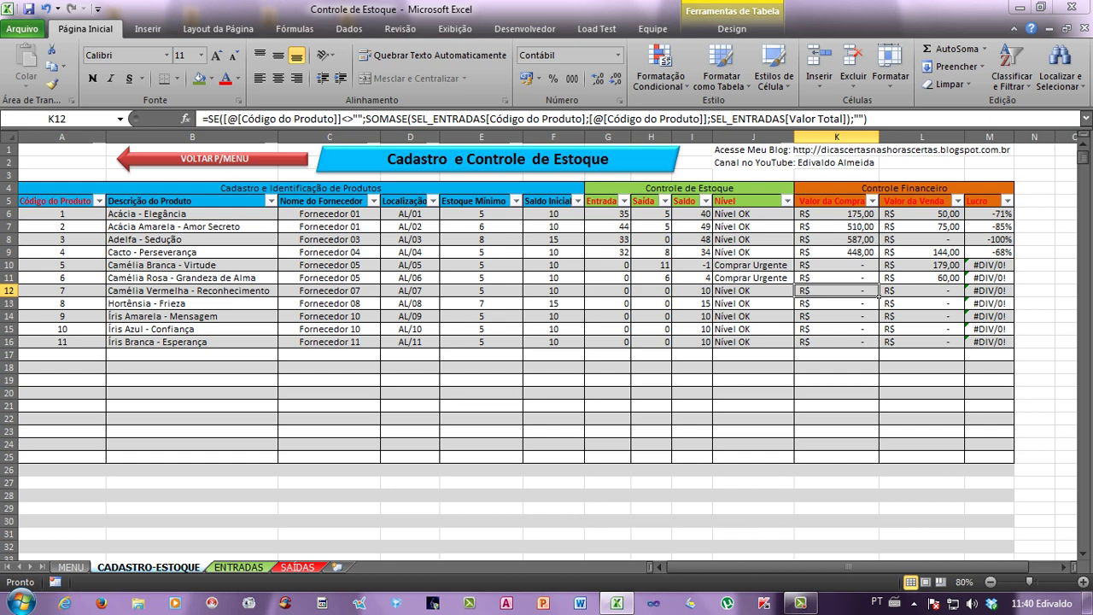
click(879, 267)
drag(988, 265, 988, 341)
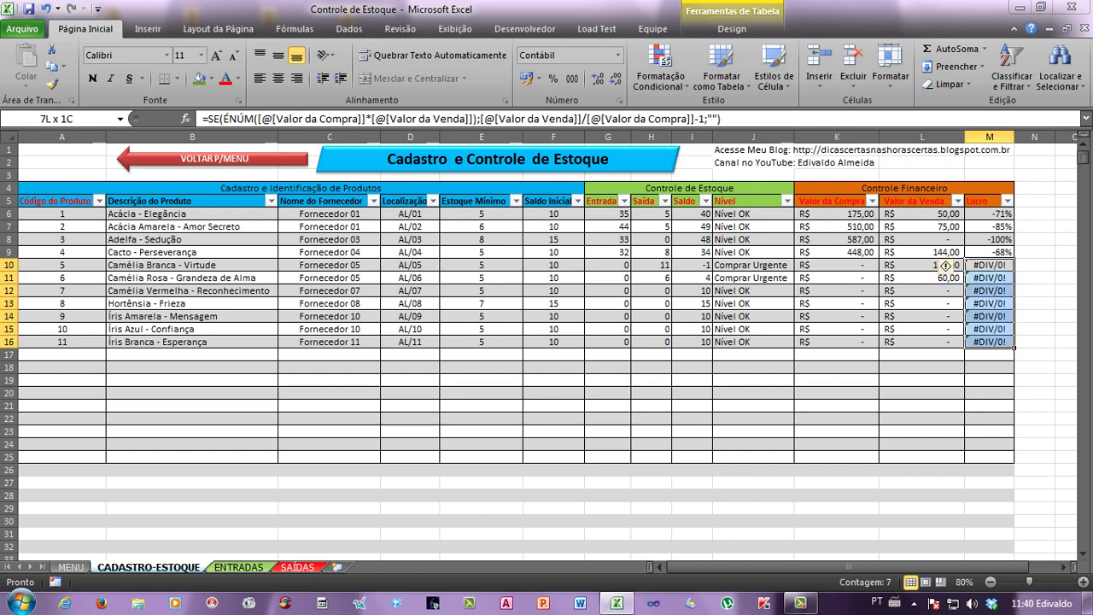
click(877, 254)
click(877, 266)
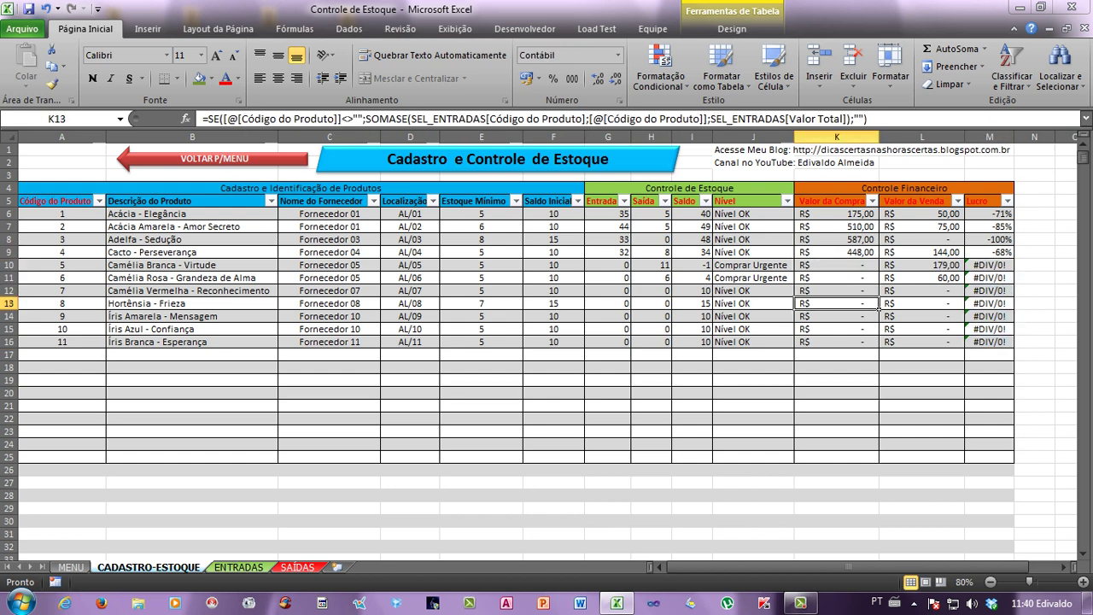
click(962, 267)
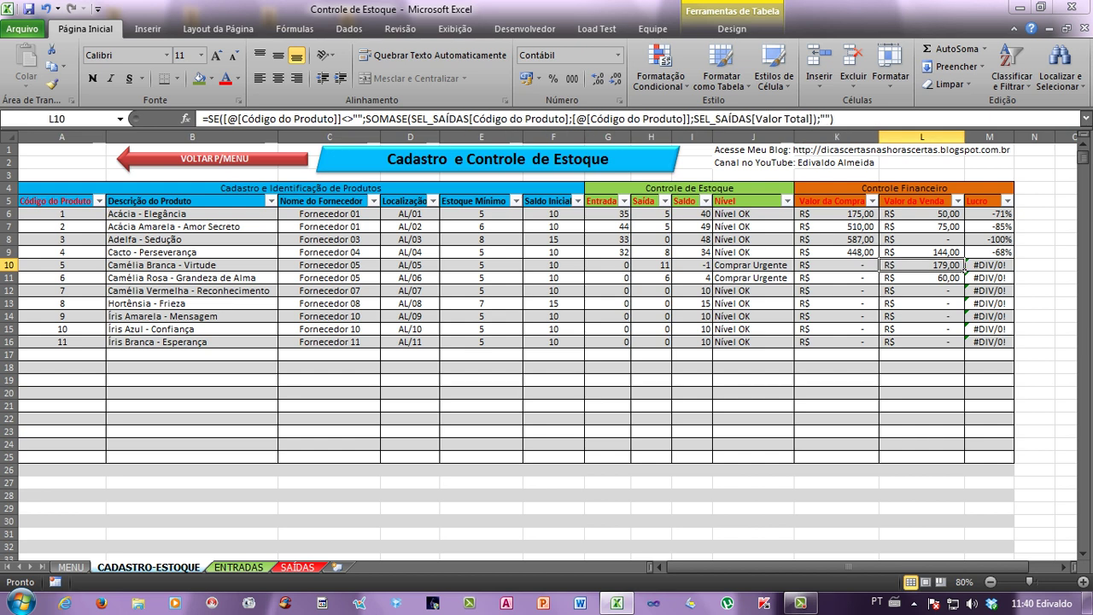
click(877, 266)
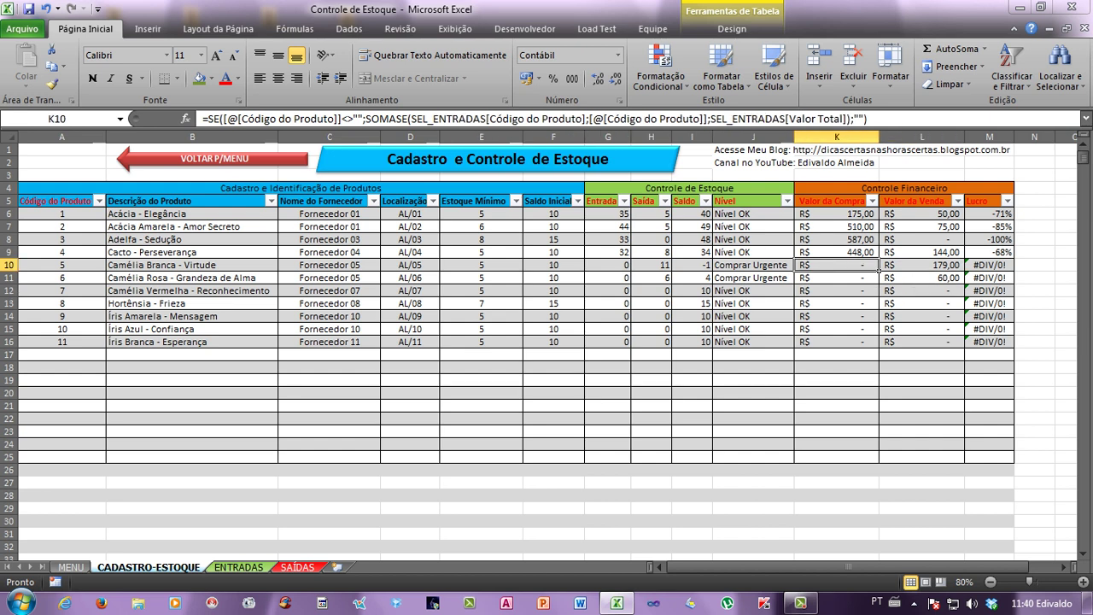
click(878, 317)
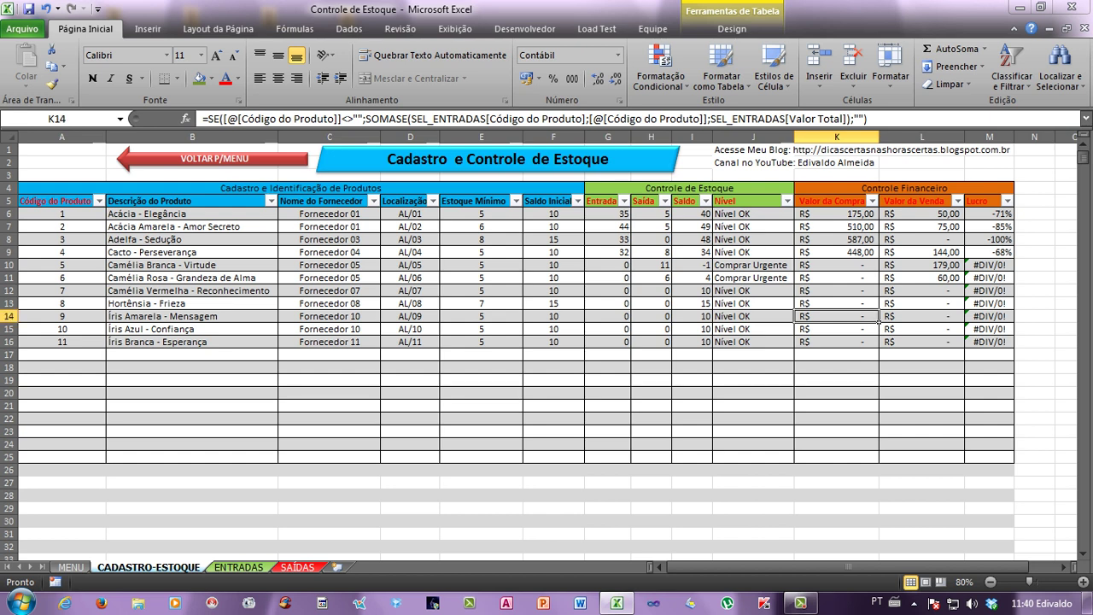
click(877, 268)
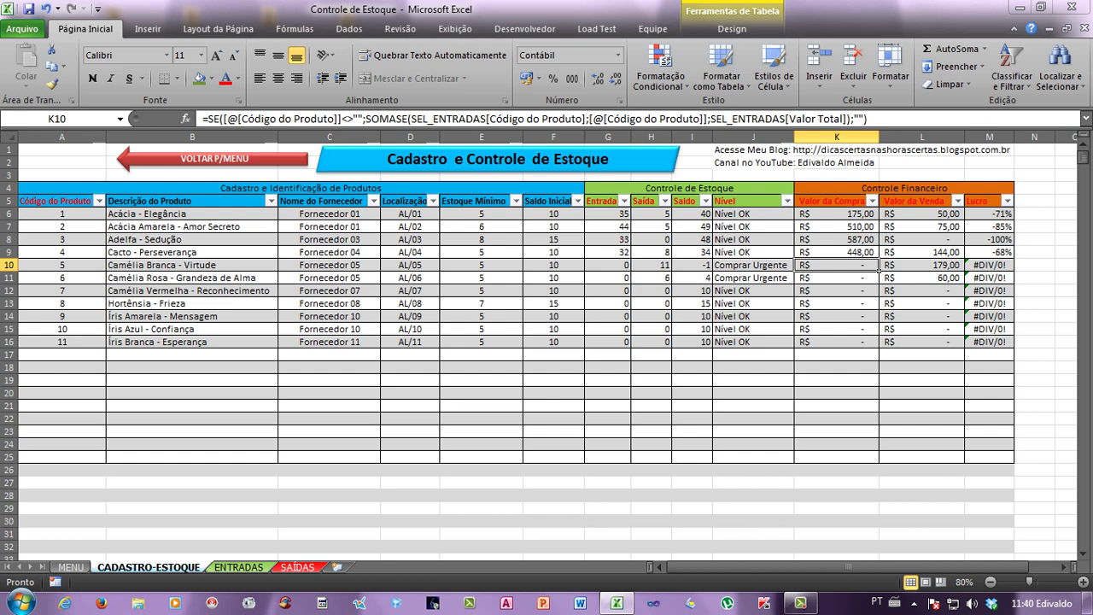
click(1010, 253)
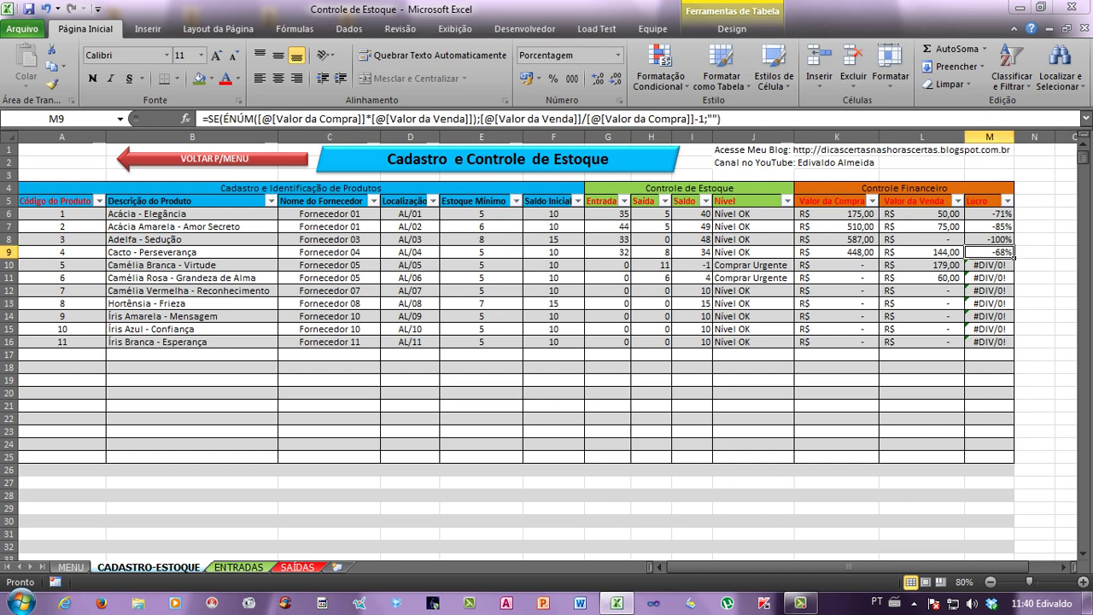
key(Return)
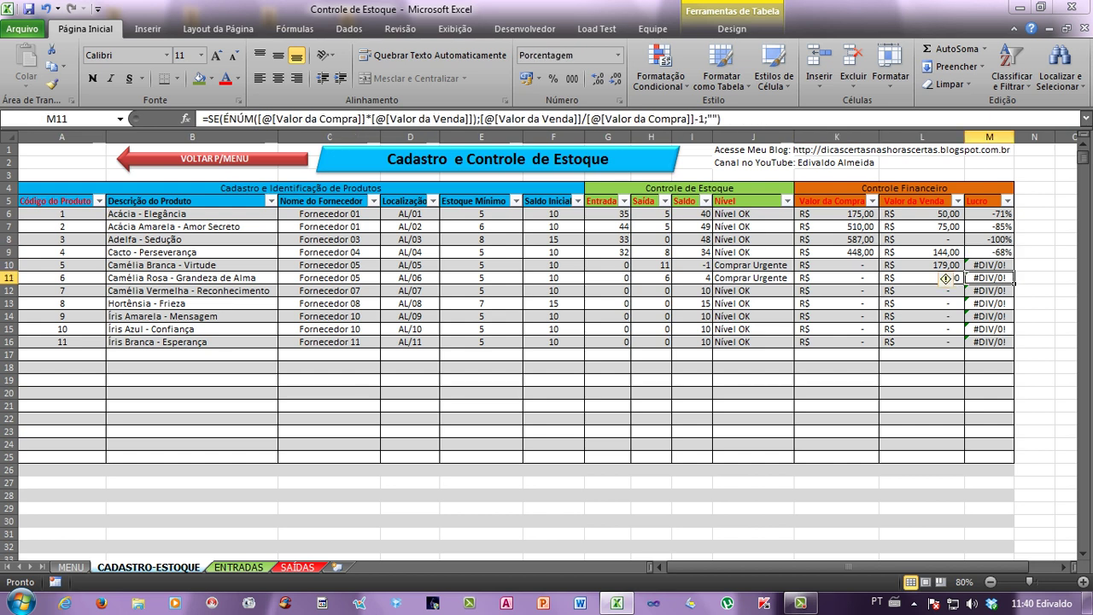
click(989, 213)
click(988, 265)
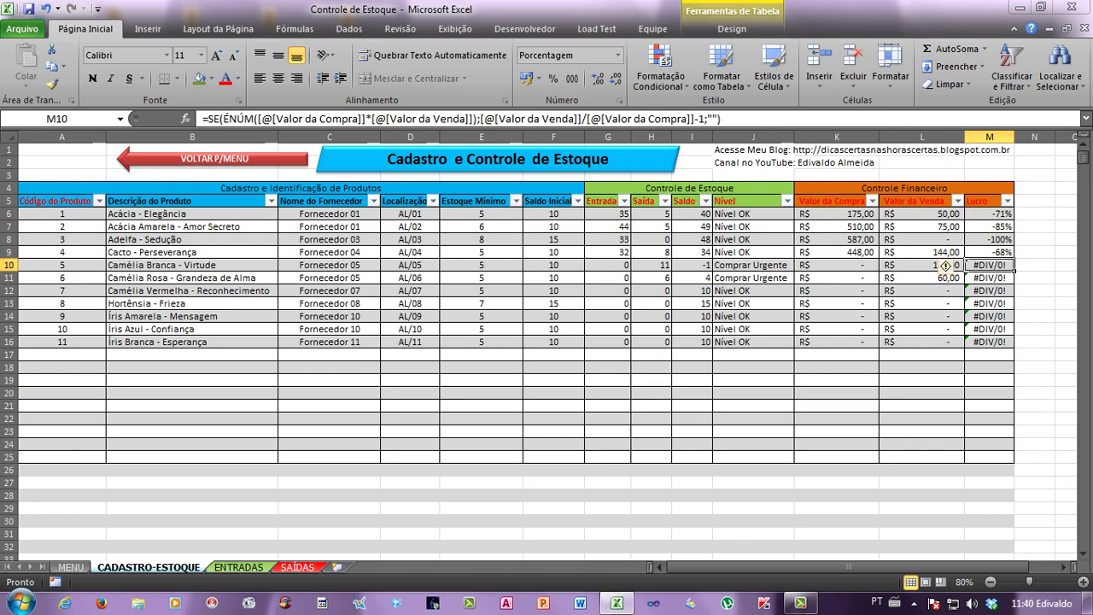
click(934, 265)
click(1007, 214)
click(875, 215)
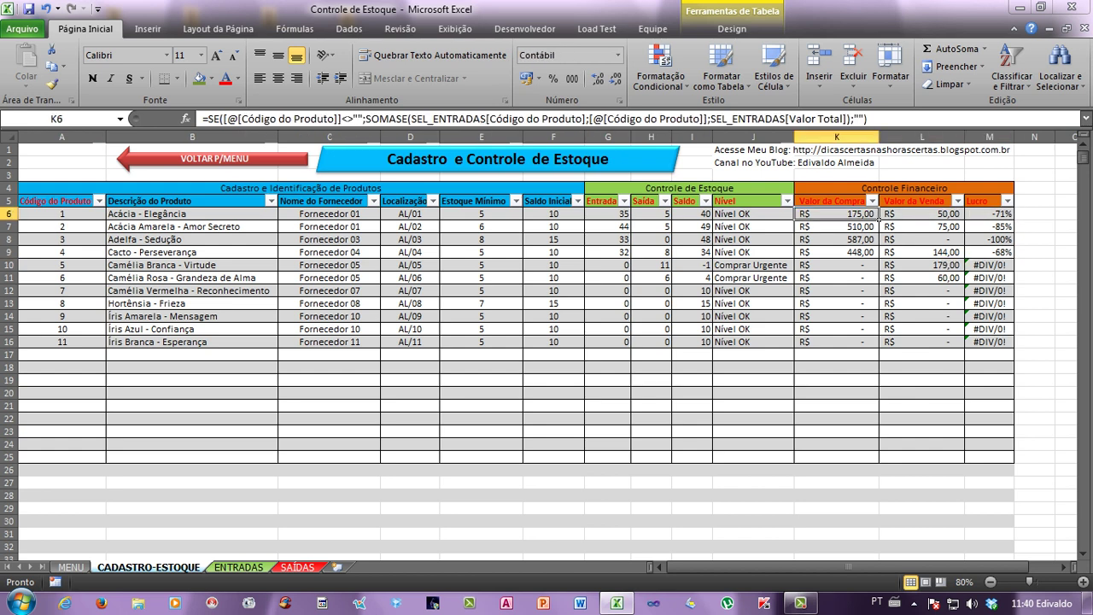
click(962, 215)
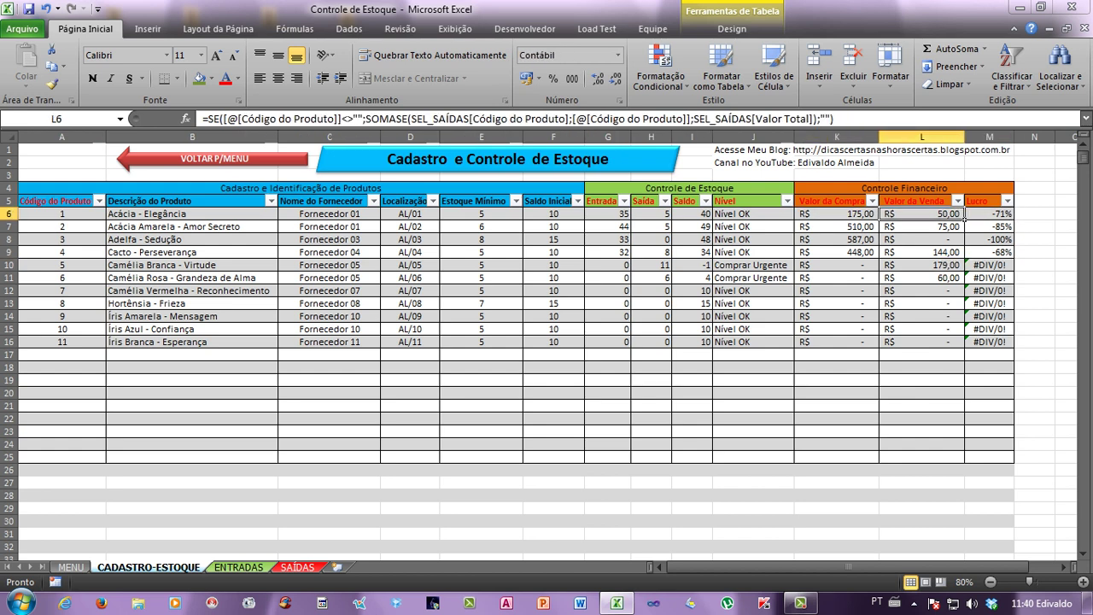
click(986, 290)
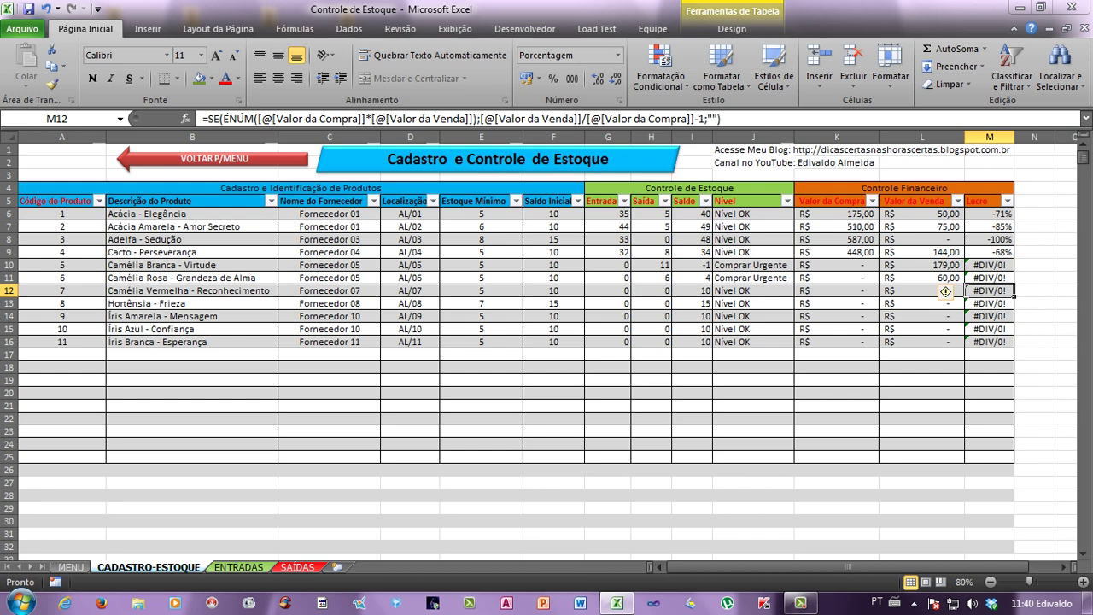
Check the error in row 15's Lucro cell, then go to the SAÍDAS sheet.
click(989, 329)
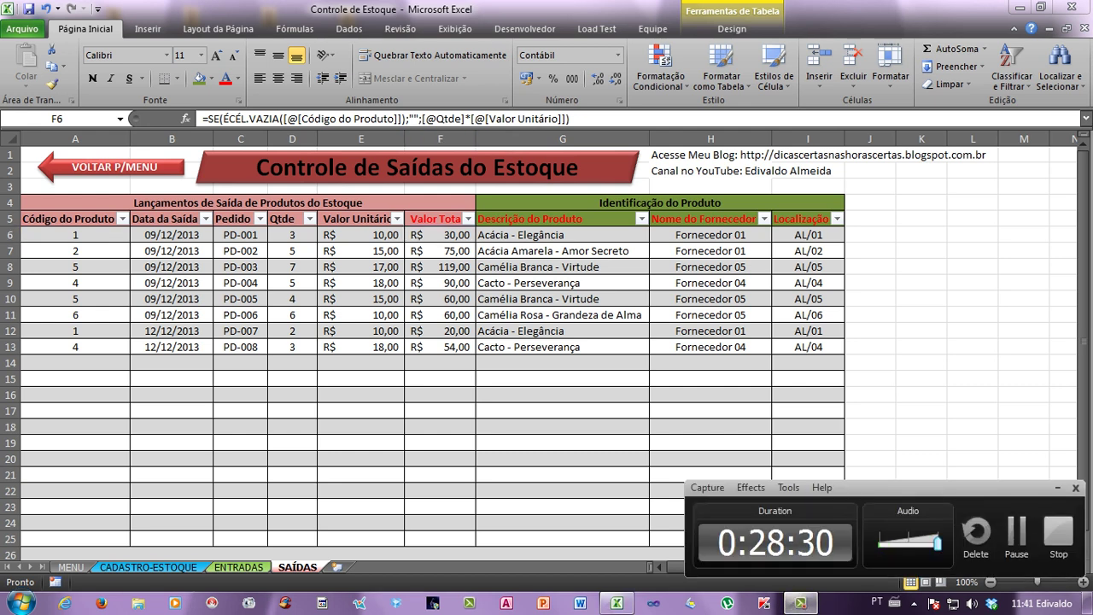
mouse_move(880, 488)
mouse_down()
mouse_move(524, 471)
mouse_move(823, 470)
mouse_up()
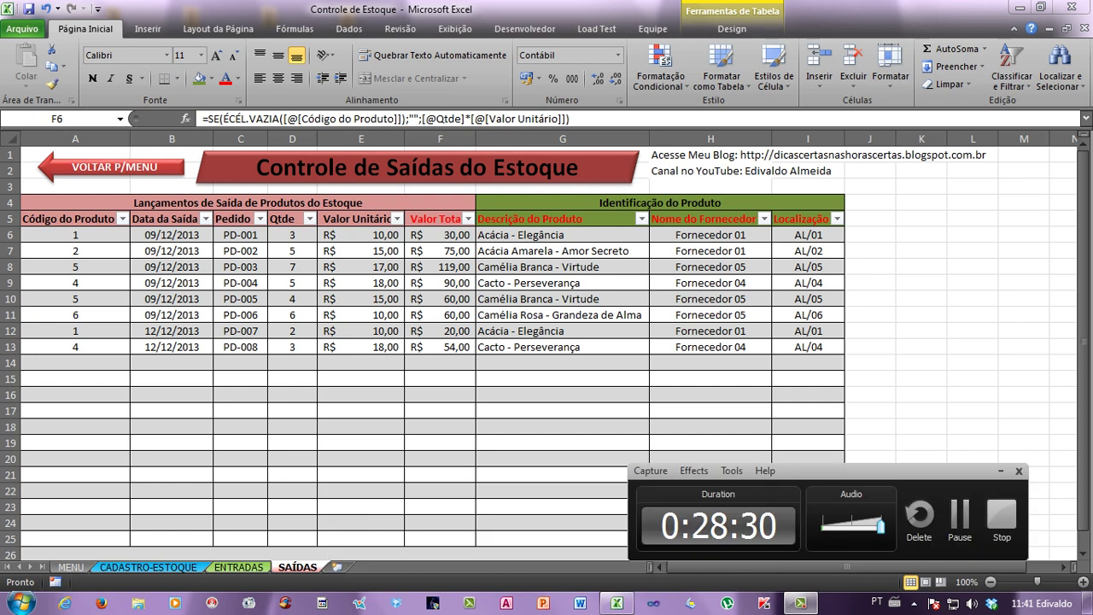